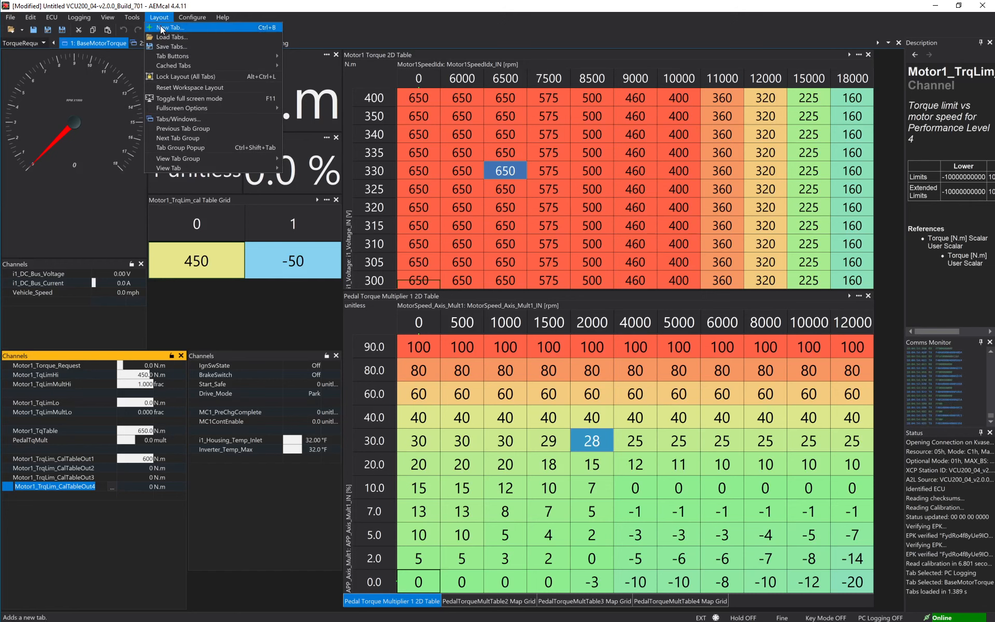
Load the tab layout VCU200 BMS-18.VCU200_04.v2.0.0_Build_701.aemcaltab from the Factory layouts folder, closing the existing tabs.
{"action": "left_click", "coordinate": [164, 37]}
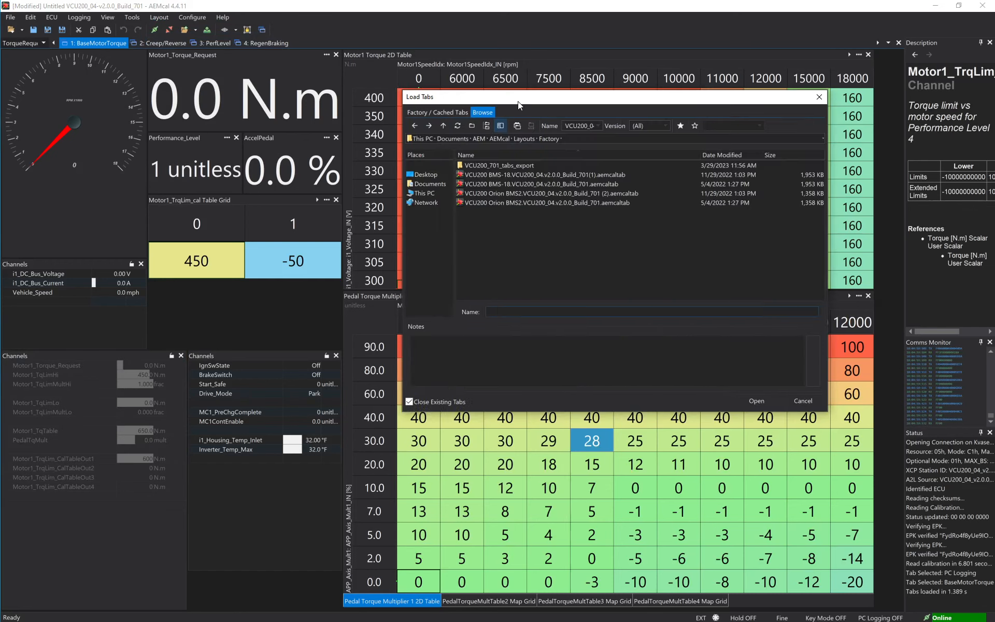
{"action": "left_click_drag", "start_coordinate": [518, 101], "coordinate": [412, 145]}
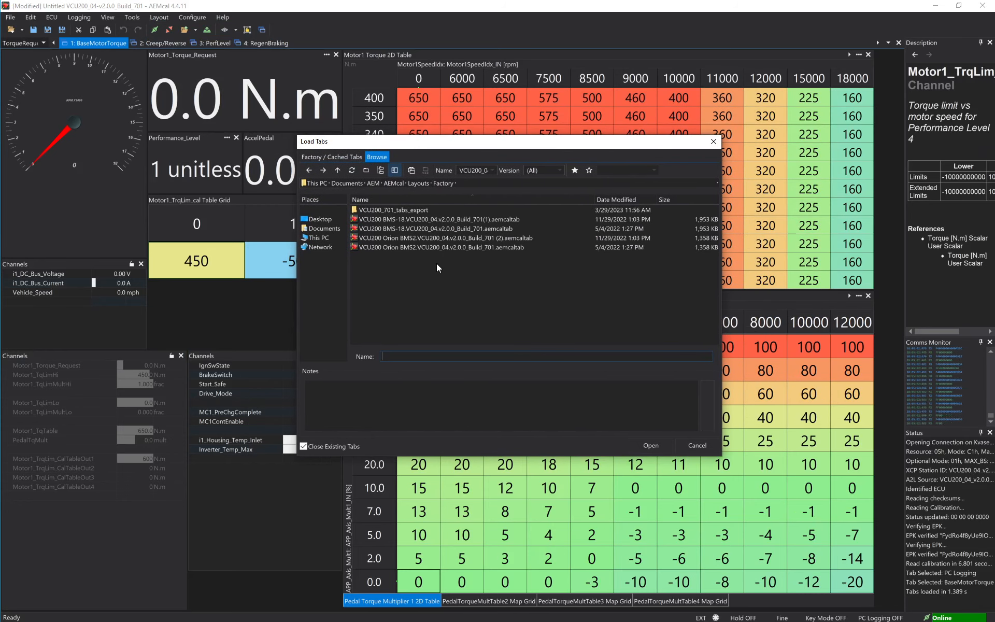
{"action": "left_click", "coordinate": [382, 230]}
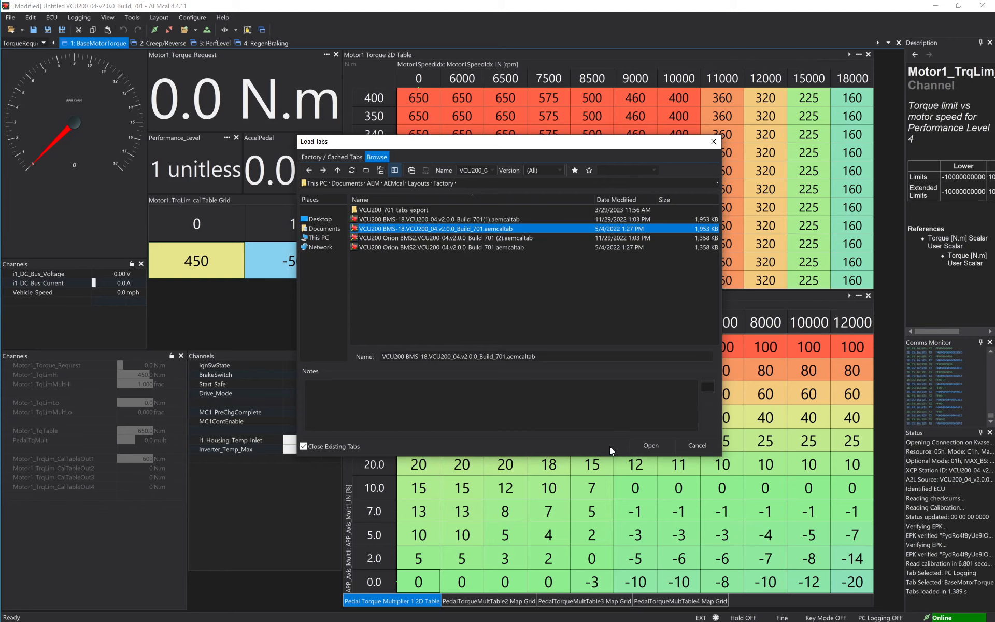
{"action": "left_click", "coordinate": [651, 445]}
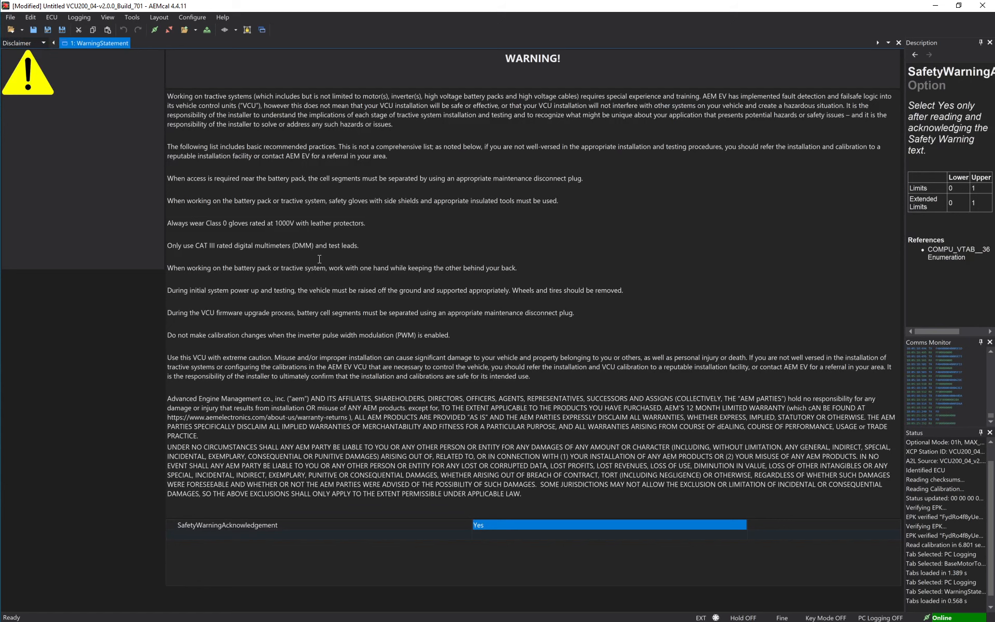
Switch SafetyWarningAcknowledgement to No and back to Yes on the warning statement page.
{"action": "left_click", "coordinate": [505, 525]}
{"action": "left_click", "coordinate": [499, 525]}
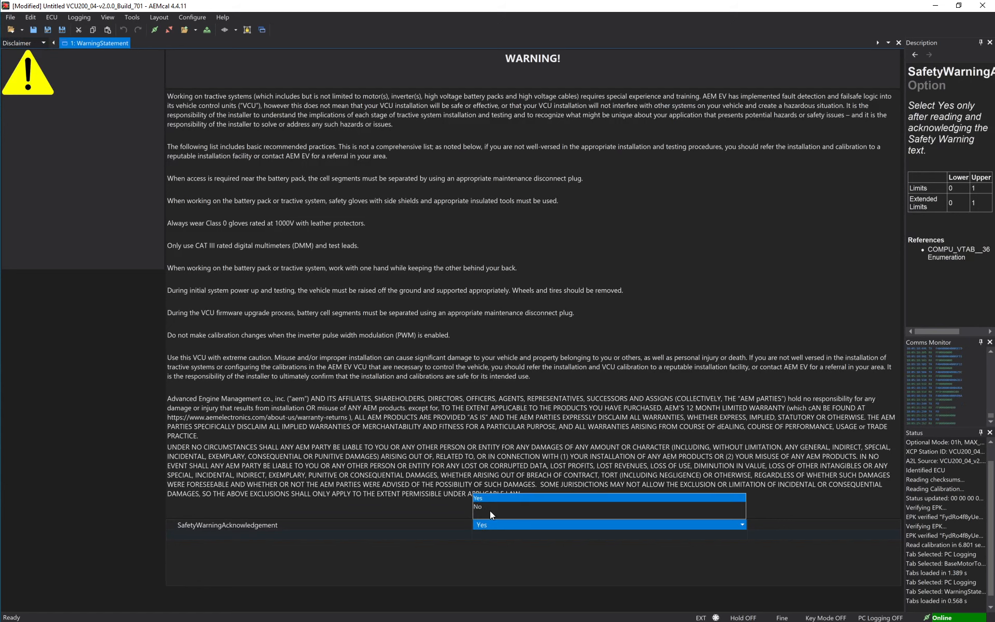
{"action": "left_click", "coordinate": [489, 508]}
{"action": "left_click", "coordinate": [493, 524]}
{"action": "left_click", "coordinate": [493, 525]}
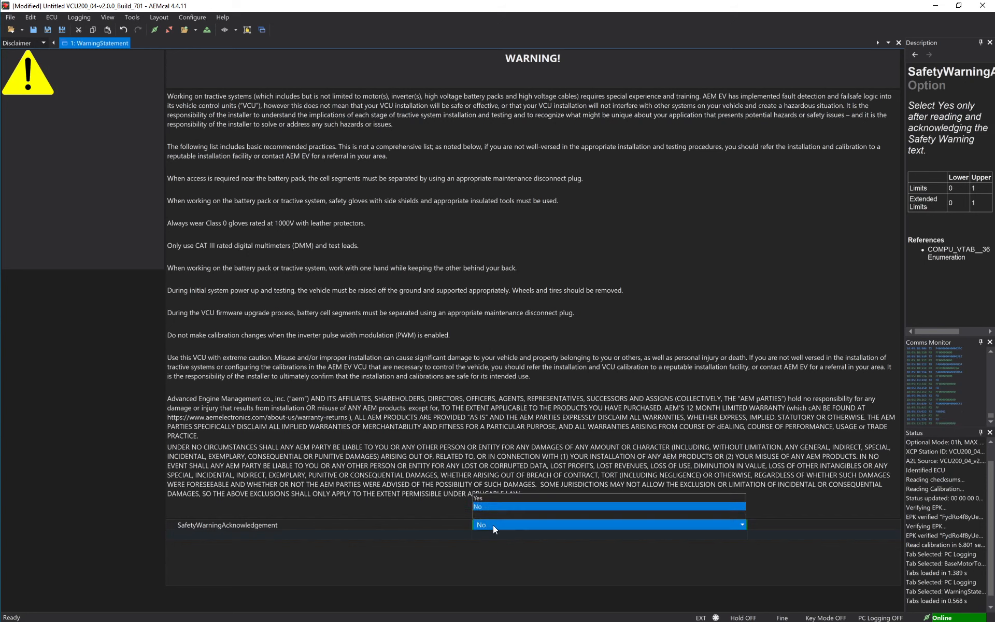
{"action": "left_click", "coordinate": [487, 499]}
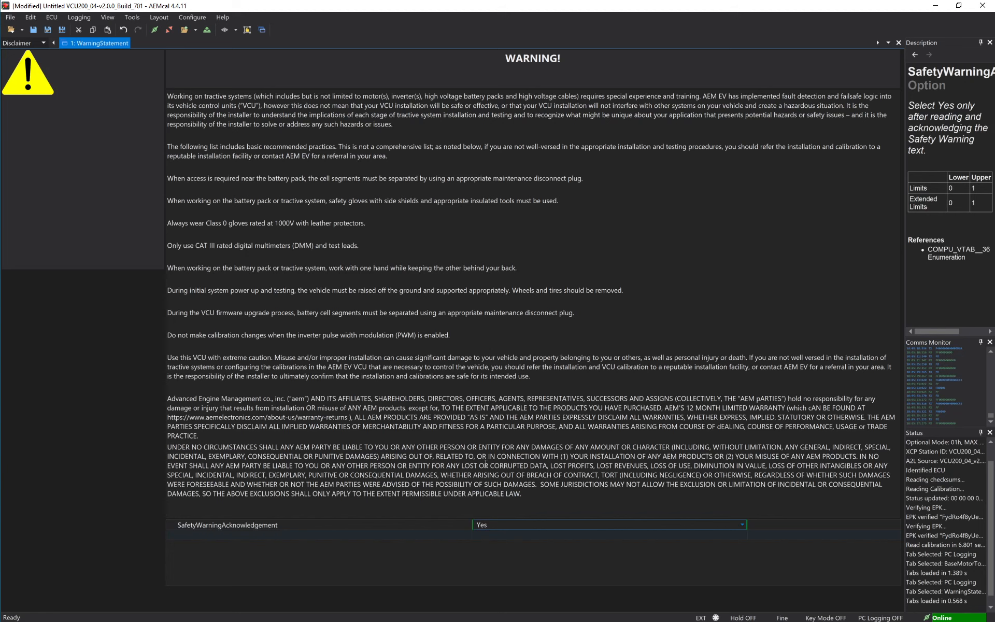
{"action": "left_click", "coordinate": [505, 478]}
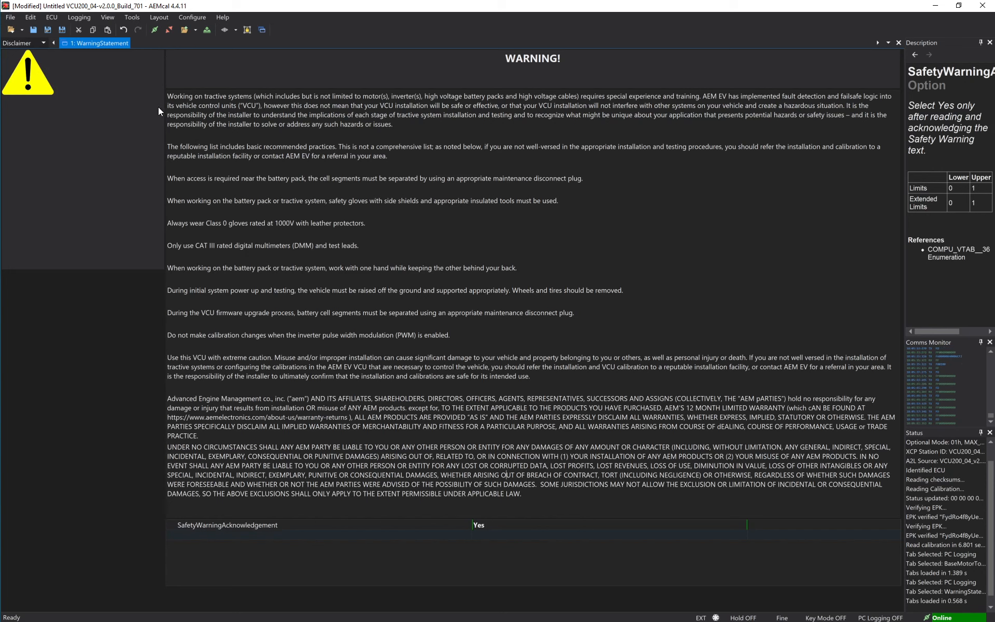
Show GeneratingTqDerates in the Limiters group and make the MtrTrqLimMultpBattSOCHiTbl grid shorter and slightly wider.
{"action": "left_click", "coordinate": [43, 45]}
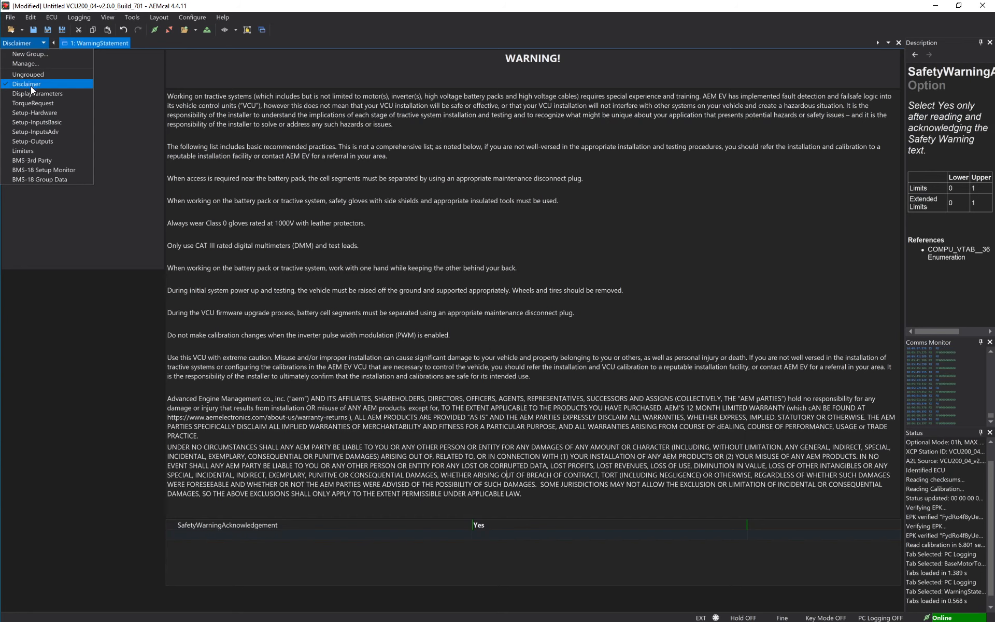
{"action": "left_click", "coordinate": [31, 151]}
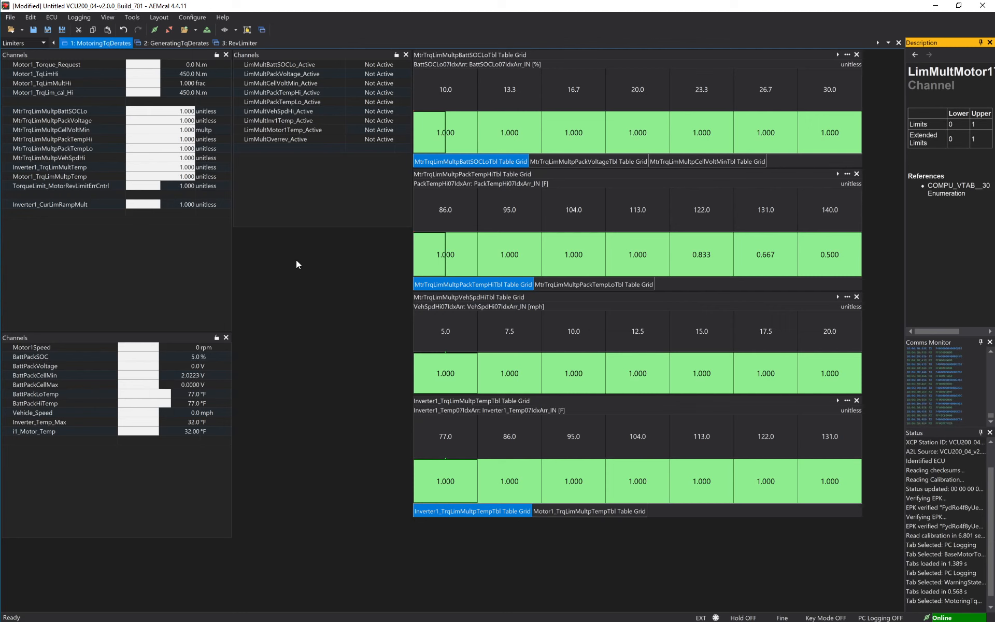
{"action": "left_click", "coordinate": [161, 43]}
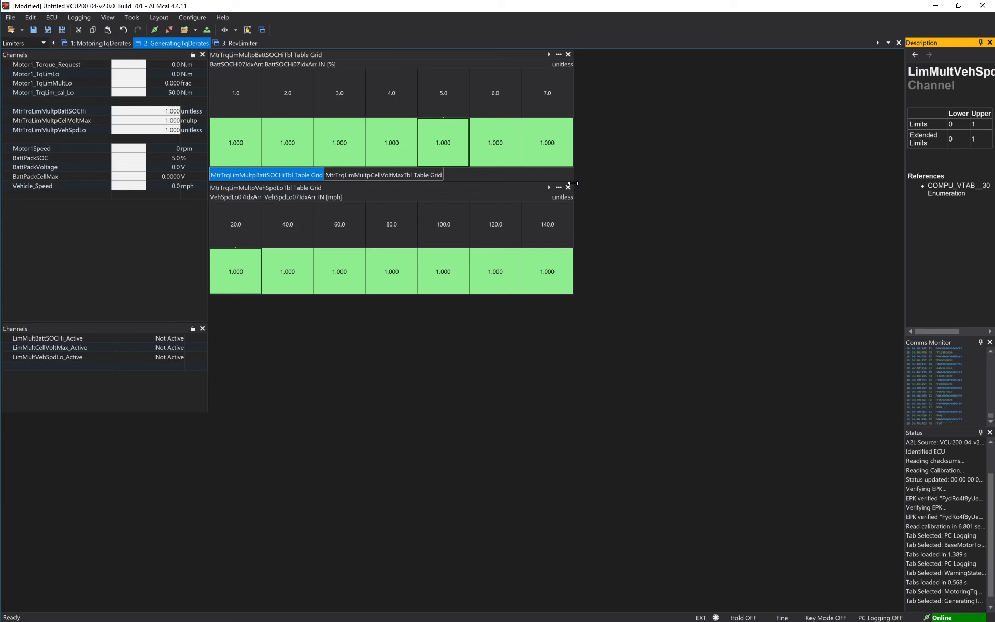
{"action": "left_click_drag", "start_coordinate": [574, 181], "coordinate": [597, 127]}
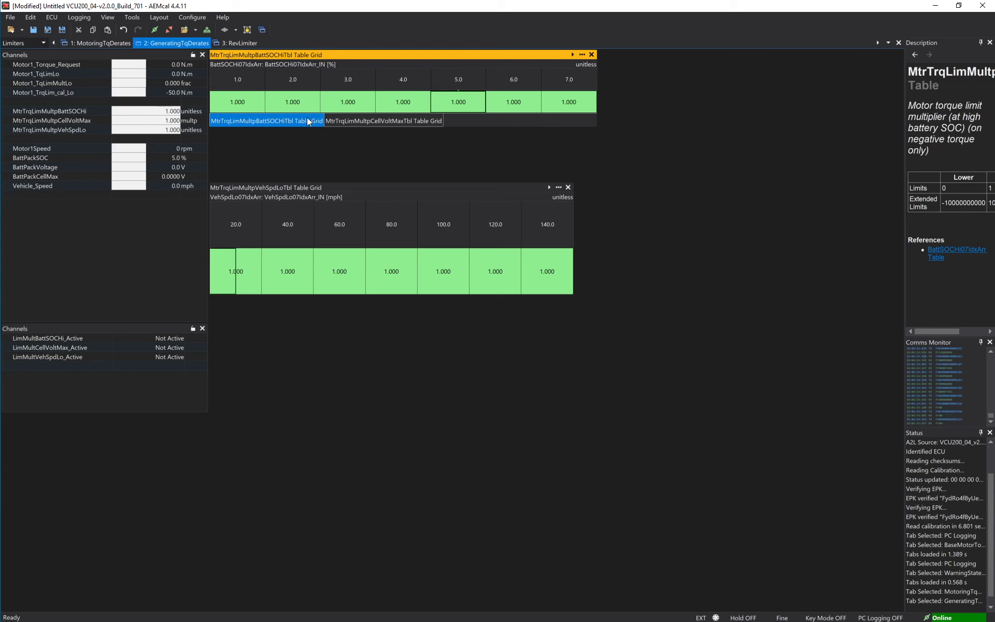
Set the three highest battery SOC breakpoints of MtrTrqLimMultpBattSOCHiTbl to 100, 95 and 90 %, working down from the last column.
{"action": "left_click", "coordinate": [464, 83]}
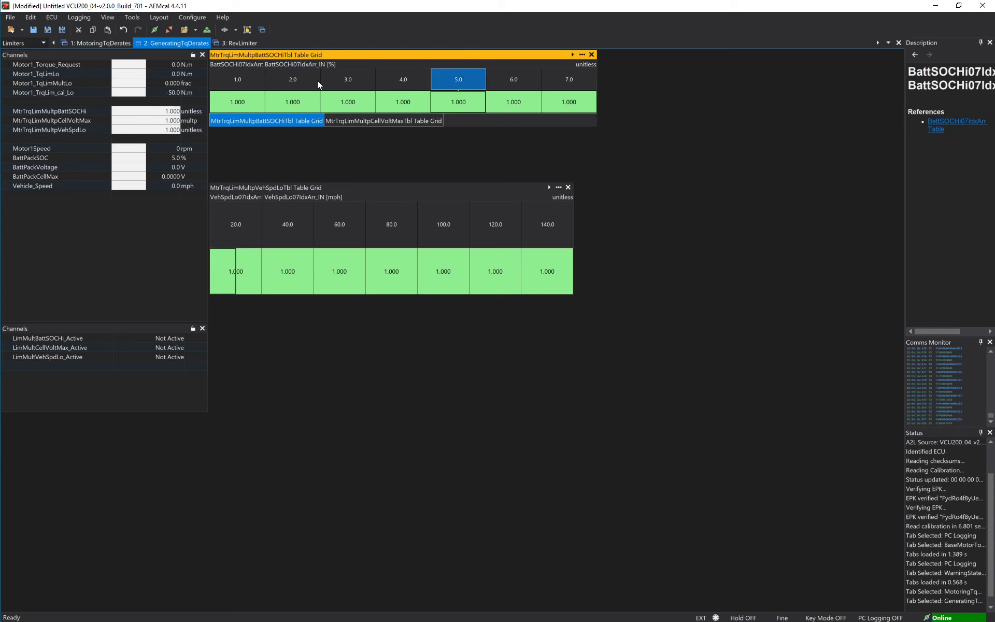
{"action": "left_click", "coordinate": [573, 81]}
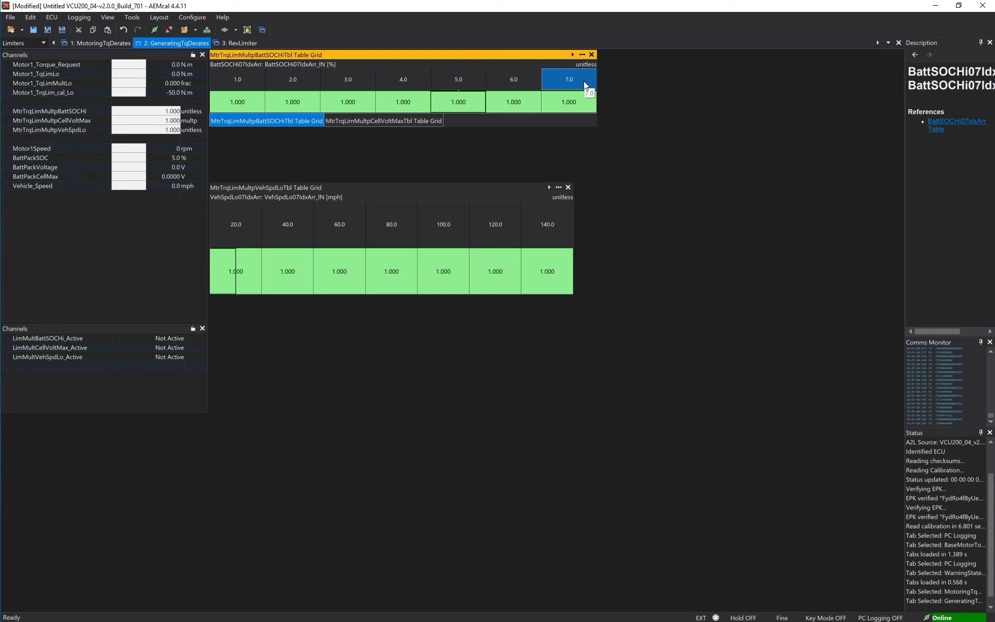
{"action": "type", "text": "100"}
{"action": "key", "text": "Return"}
{"action": "key", "text": "Left"}
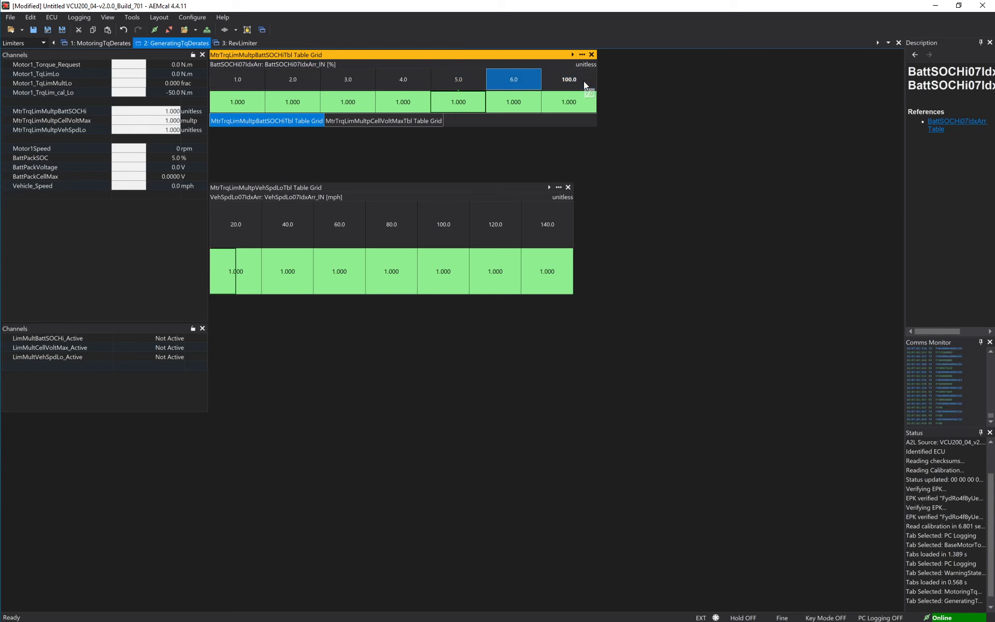
{"action": "type", "text": "95"}
{"action": "key", "text": "Return"}
{"action": "key", "text": "Left"}
{"action": "type", "text": "90"}
{"action": "key", "text": "Return"}
{"action": "key", "text": "Left"}
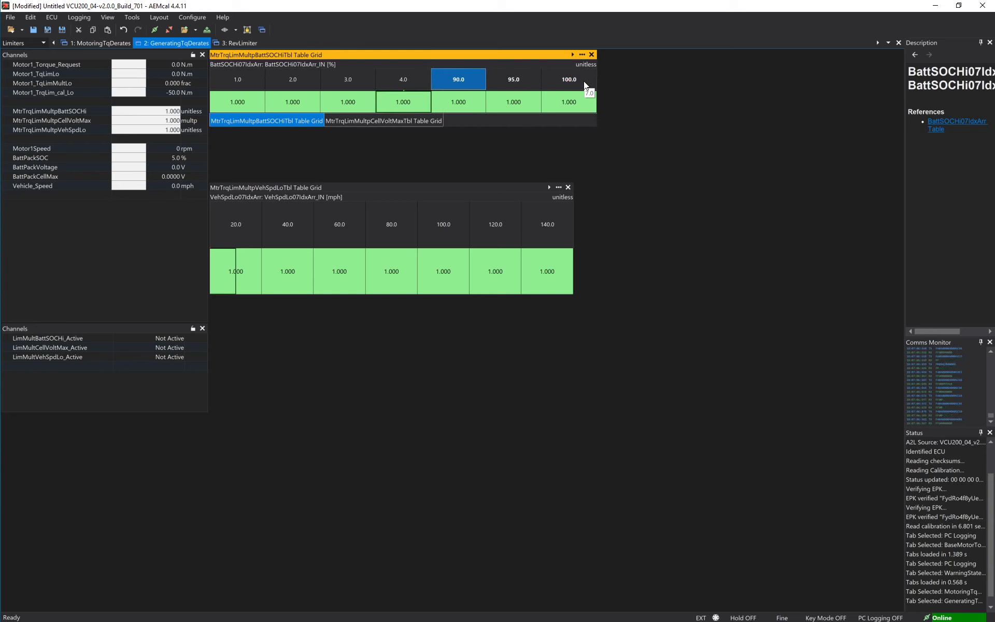
Set the remaining four battery SOC breakpoints to 85, 80, 75 and 70 %, working down to the first column.
{"action": "type", "text": "85"}
{"action": "key", "text": "Return"}
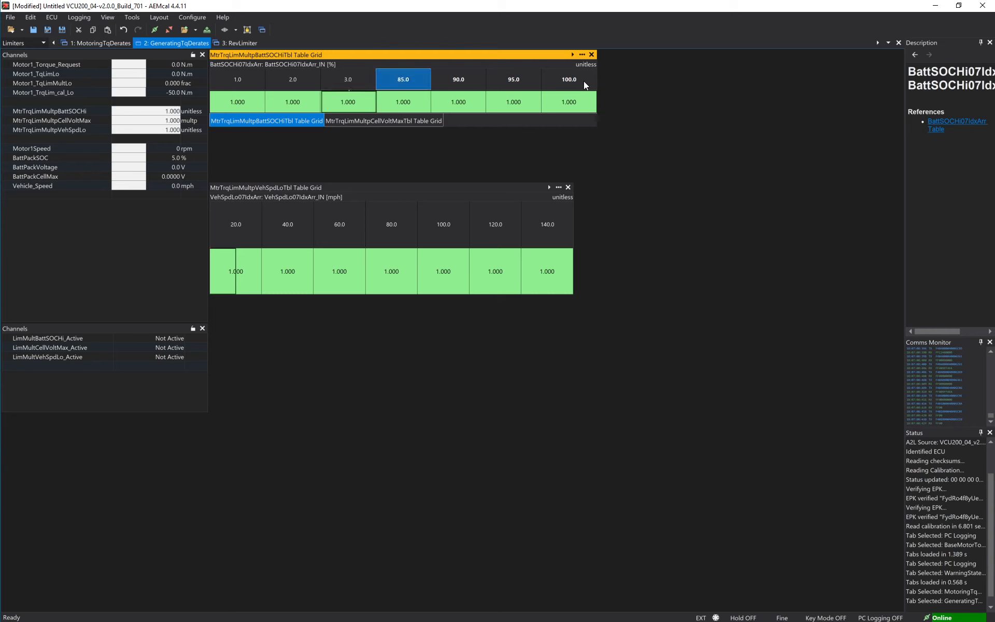
{"action": "key", "text": "Left"}
{"action": "type", "text": "80"}
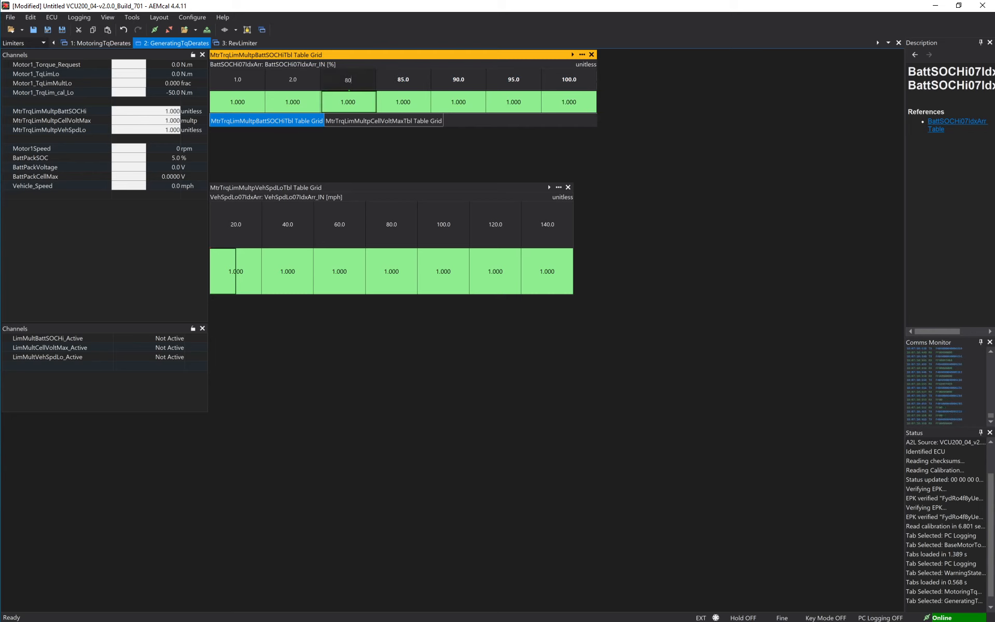
{"action": "key", "text": "Return"}
{"action": "key", "text": "Left"}
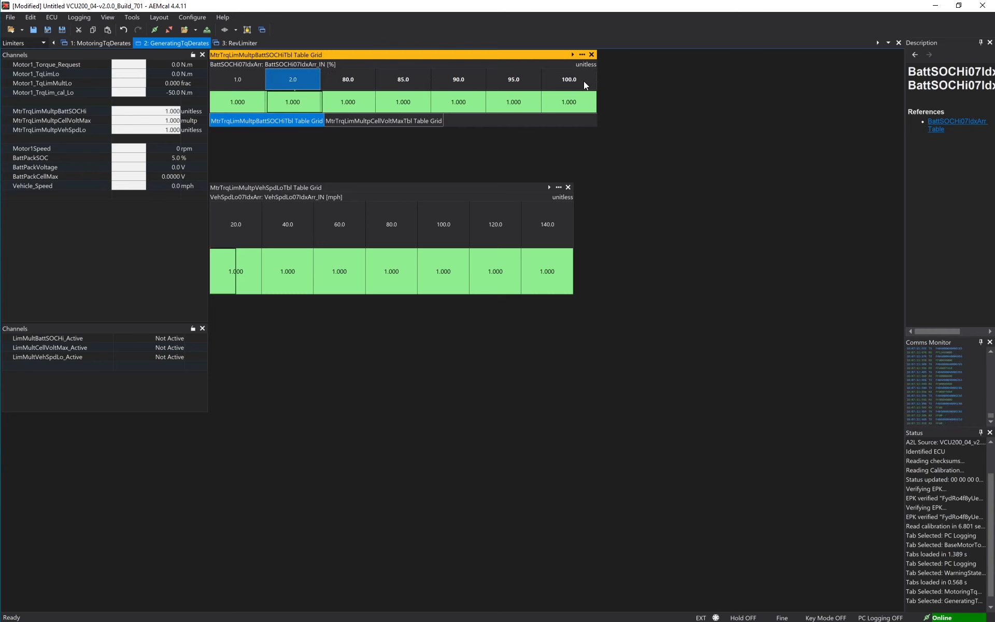
{"action": "type", "text": "75"}
{"action": "key", "text": "Return"}
{"action": "key", "text": "Left"}
{"action": "type", "text": "70"}
{"action": "key", "text": "Return"}
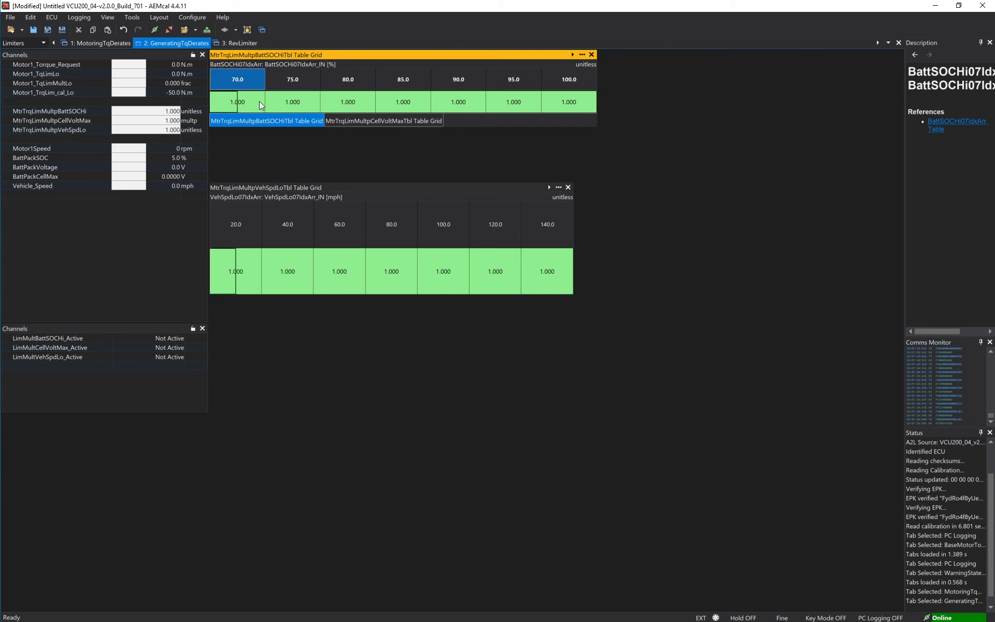
Set the high-SOC torque limit multiplier at 100 % battery SOC to 0.5.
{"action": "left_click", "coordinate": [239, 102]}
{"action": "left_click", "coordinate": [283, 102]}
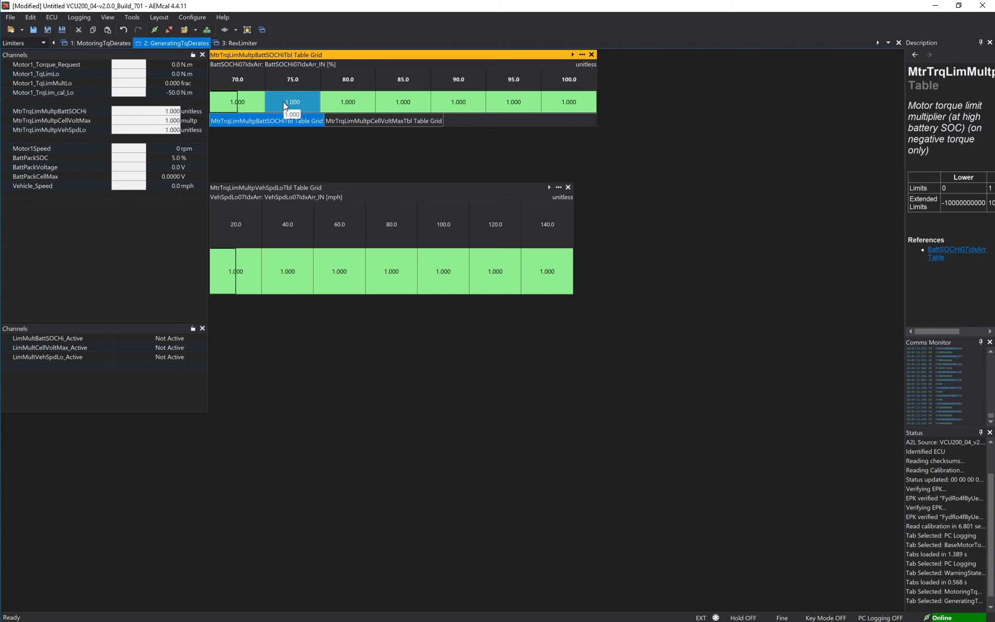
{"action": "left_click", "coordinate": [252, 103]}
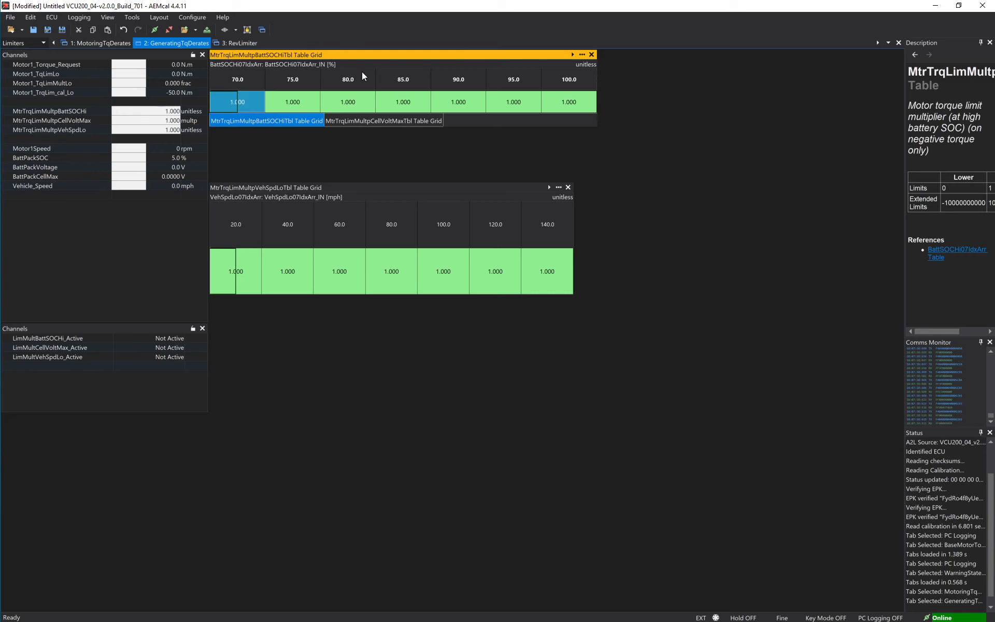
{"action": "left_click", "coordinate": [571, 102]}
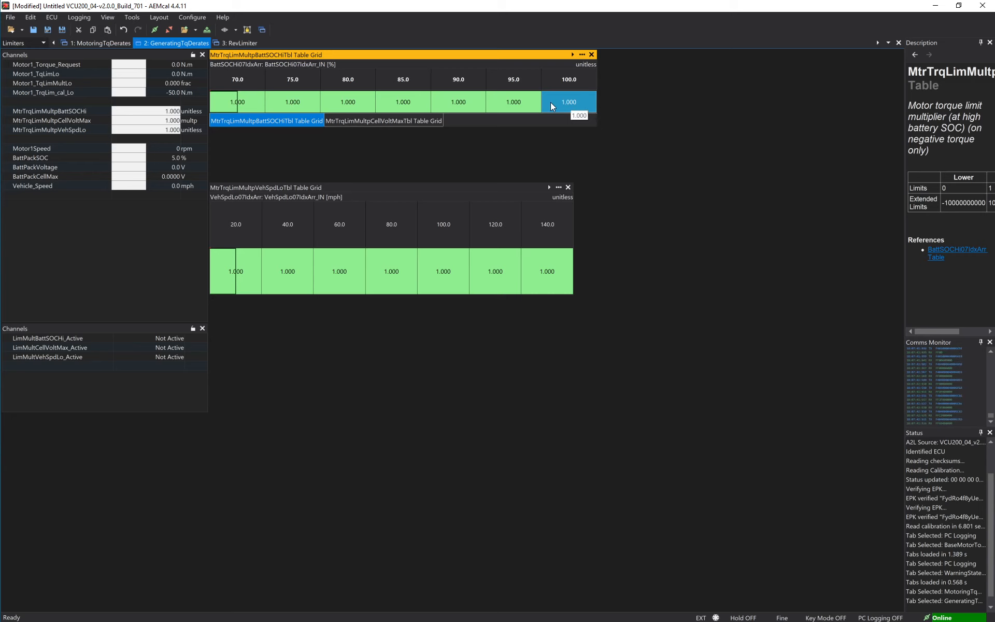
{"action": "type", "text": "0."}
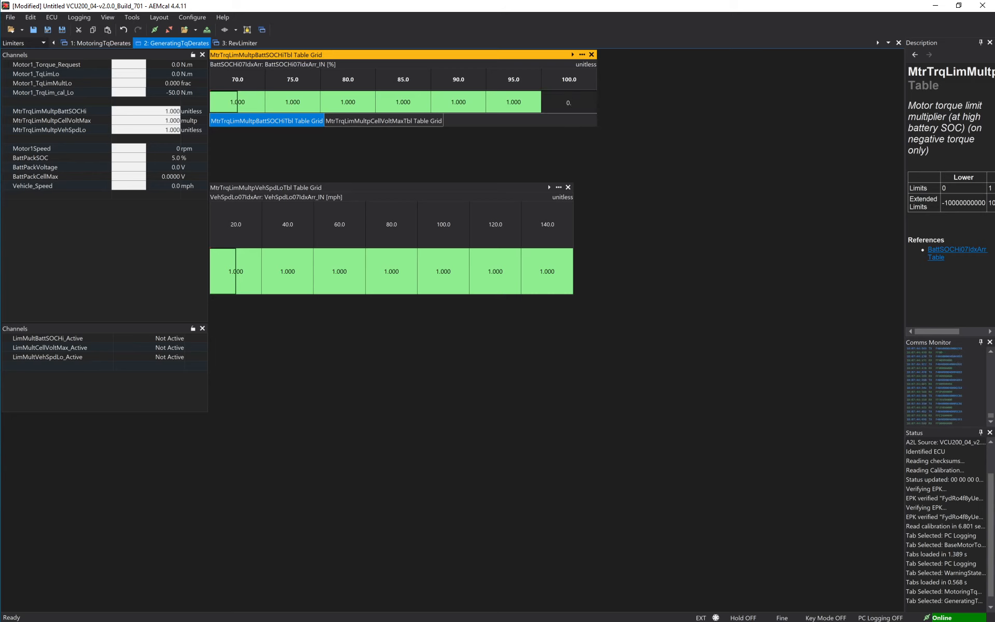
{"action": "type", "text": "5"}
{"action": "key", "text": "Return"}
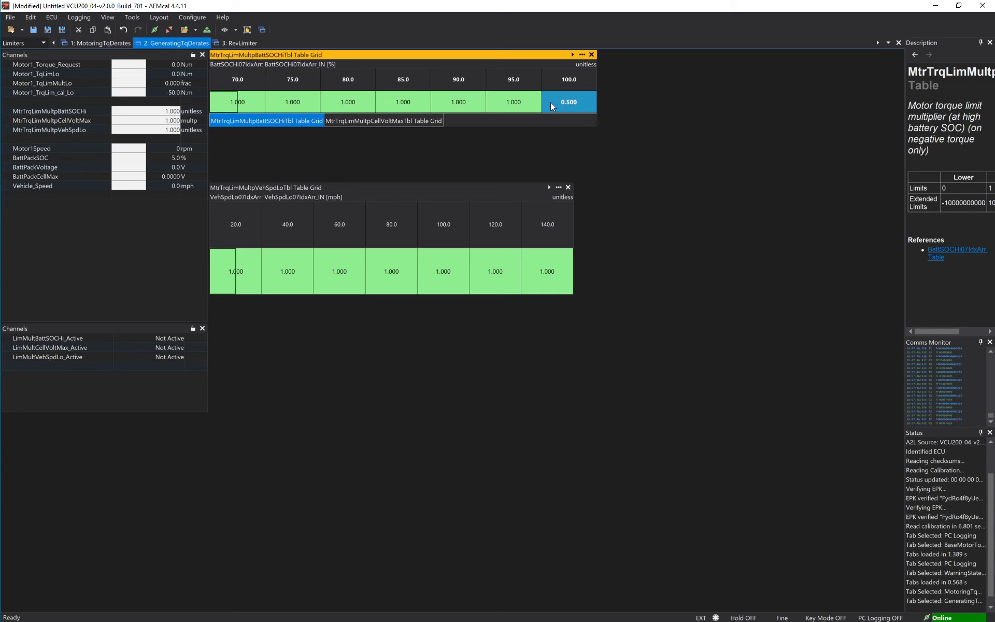
Set the high-SOC torque limit multiplier to 0.7 at 95 % battery SOC and 0.8 at 90 %.
{"action": "key", "text": "Left"}
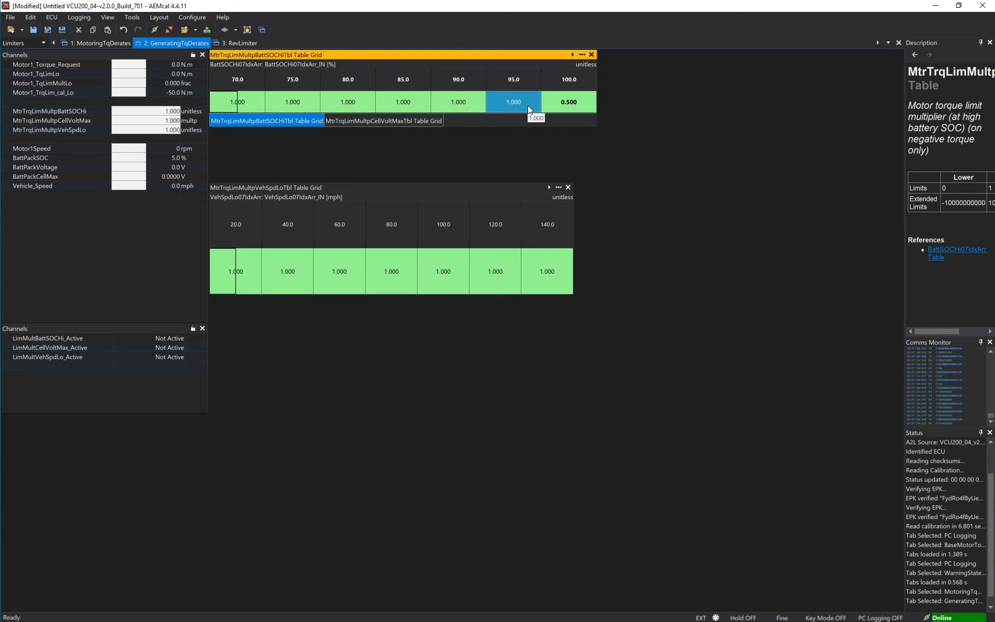
{"action": "type", "text": "0.7"}
{"action": "key", "text": "Return"}
{"action": "key", "text": "Left"}
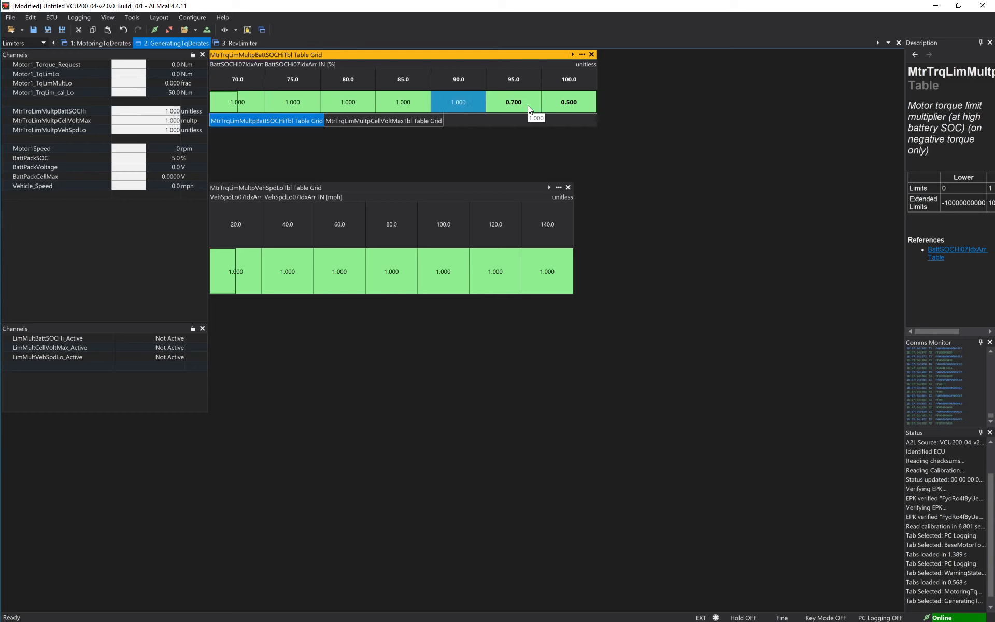
{"action": "type", "text": "0.8"}
{"action": "key", "text": "Return"}
Reduce the torque limit multiplier at 100 % battery SOC to 0.2 and review the cells at lower SOC.
{"action": "key", "text": "Right"}
{"action": "key", "text": "Right"}
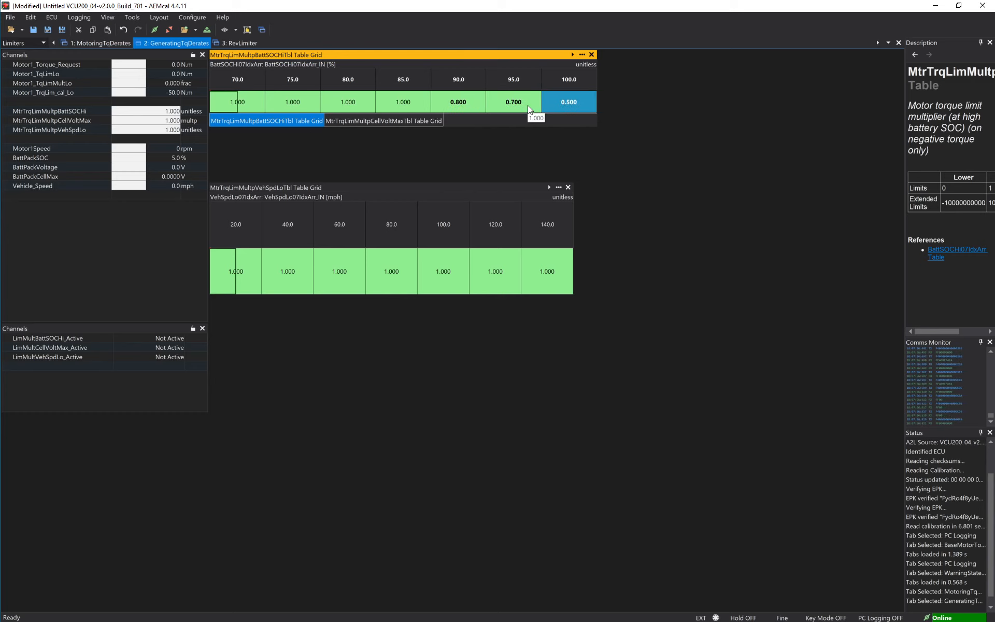
{"action": "type", "text": "0.2"}
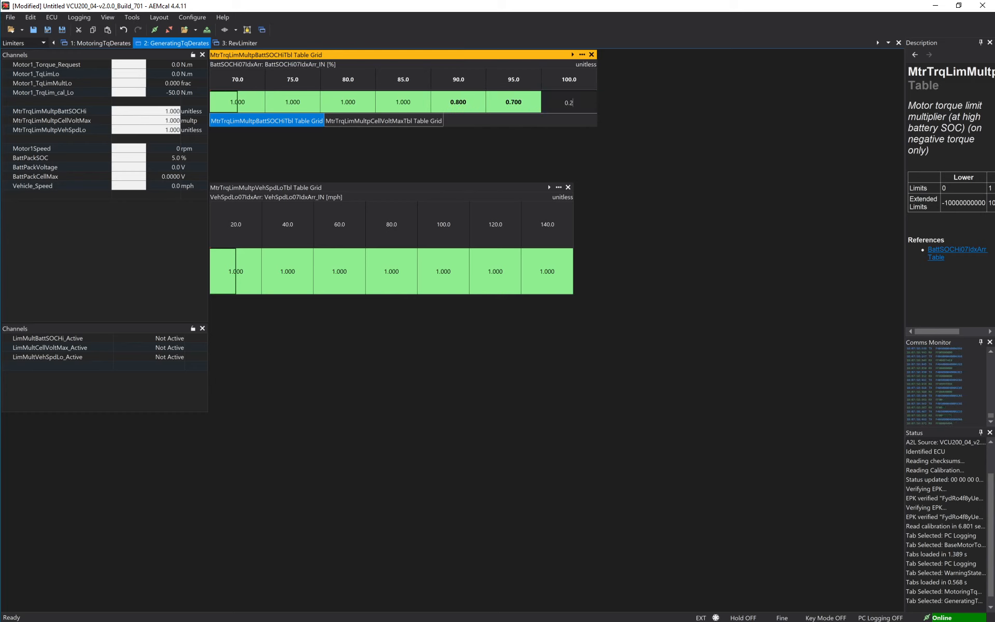
{"action": "key", "text": "Return"}
{"action": "key", "text": "Left"}
{"action": "key", "text": "Left"}
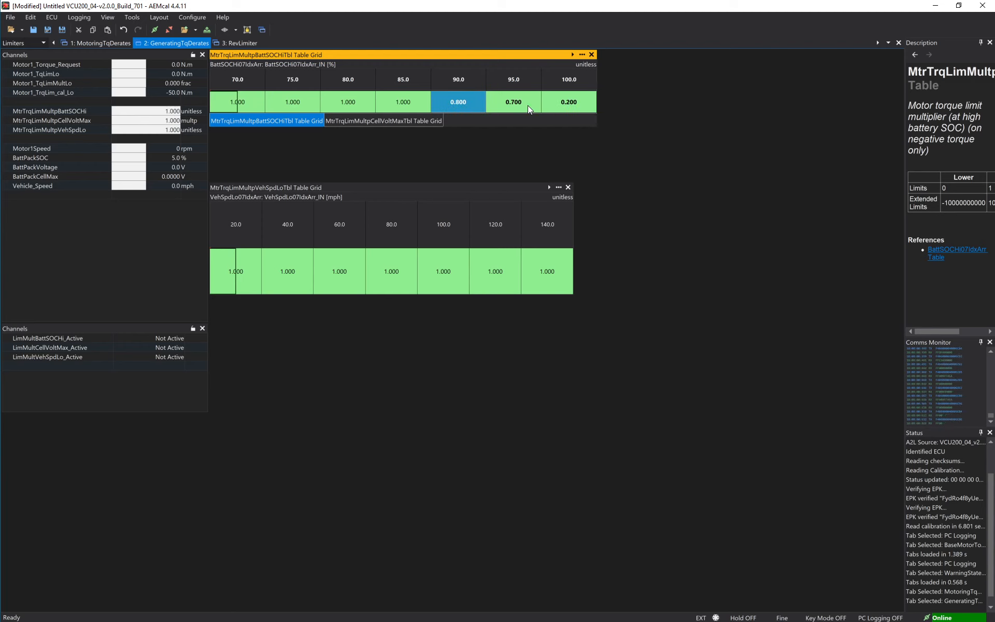
{"action": "key", "text": "Left"}
{"action": "key", "text": "Left"}
{"action": "key", "text": "Left"}
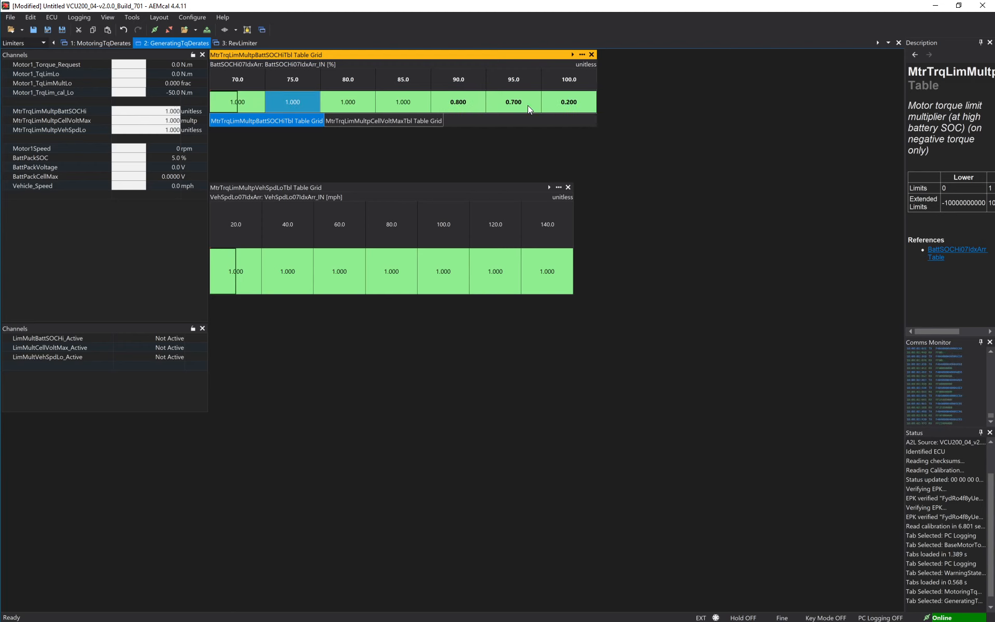
{"action": "left_click", "coordinate": [572, 100]}
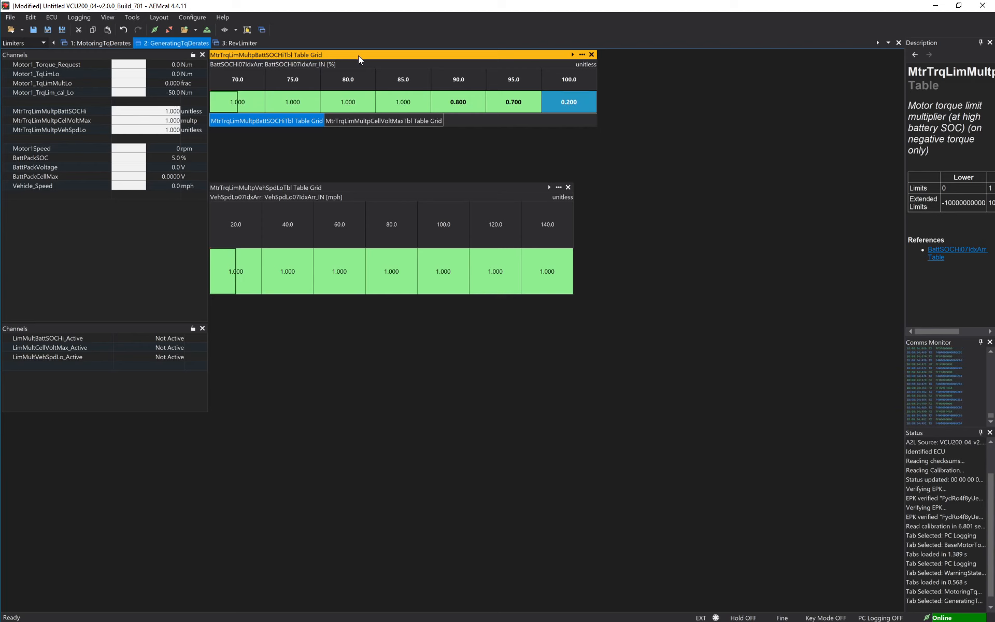
Show the MtrTrqLimMultpCellVoltMaxTbl grid and examine its upper cell voltage breakpoints, ending on the highest one.
{"action": "left_click", "coordinate": [368, 123]}
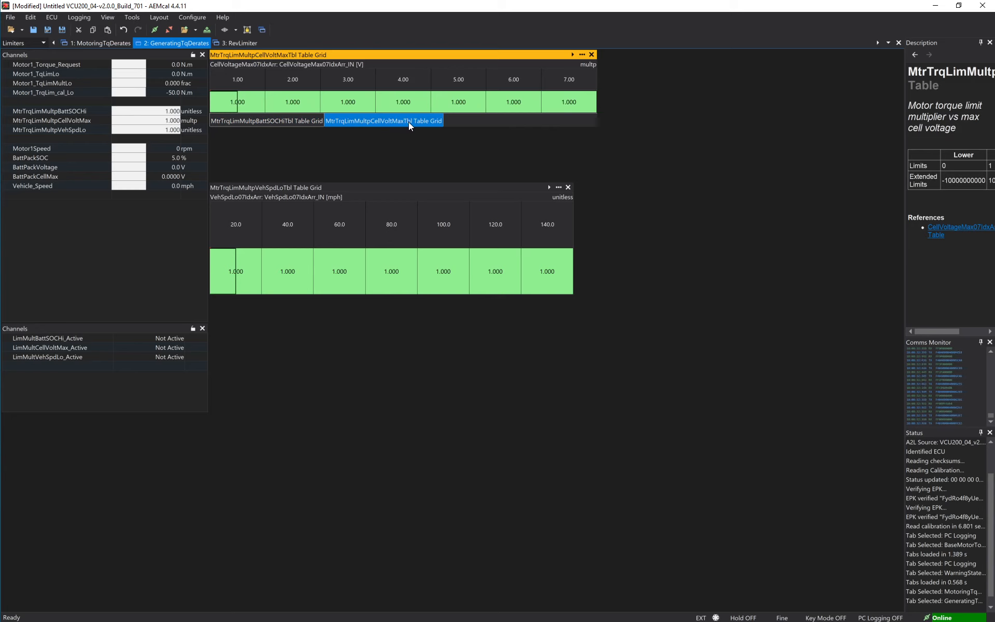
{"action": "left_click", "coordinate": [417, 81]}
{"action": "left_click", "coordinate": [472, 81]}
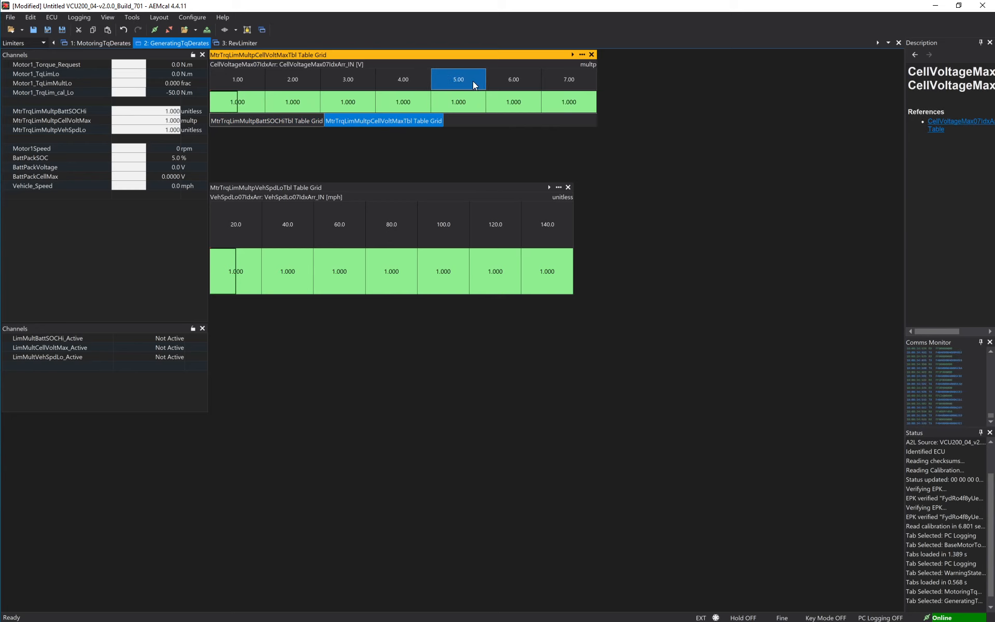
{"action": "left_click", "coordinate": [519, 80]}
{"action": "left_click", "coordinate": [568, 79]}
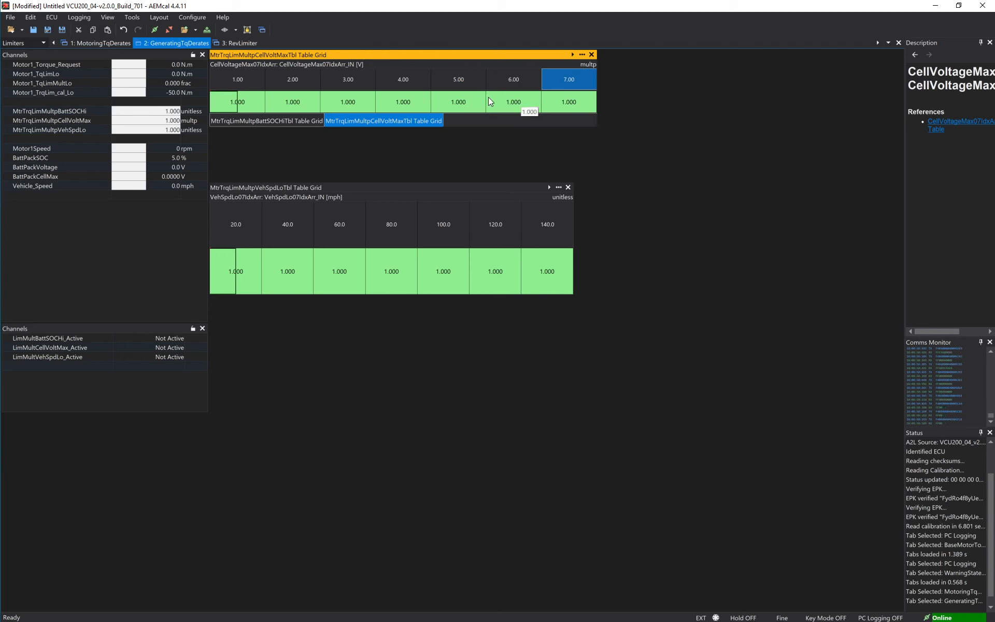
Set the highest cell voltage breakpoint of the MtrTrqLimMultpCellVoltMaxTbl grid to 4.6 V and the one below it to 4.4 V.
{"action": "left_click", "coordinate": [246, 77]}
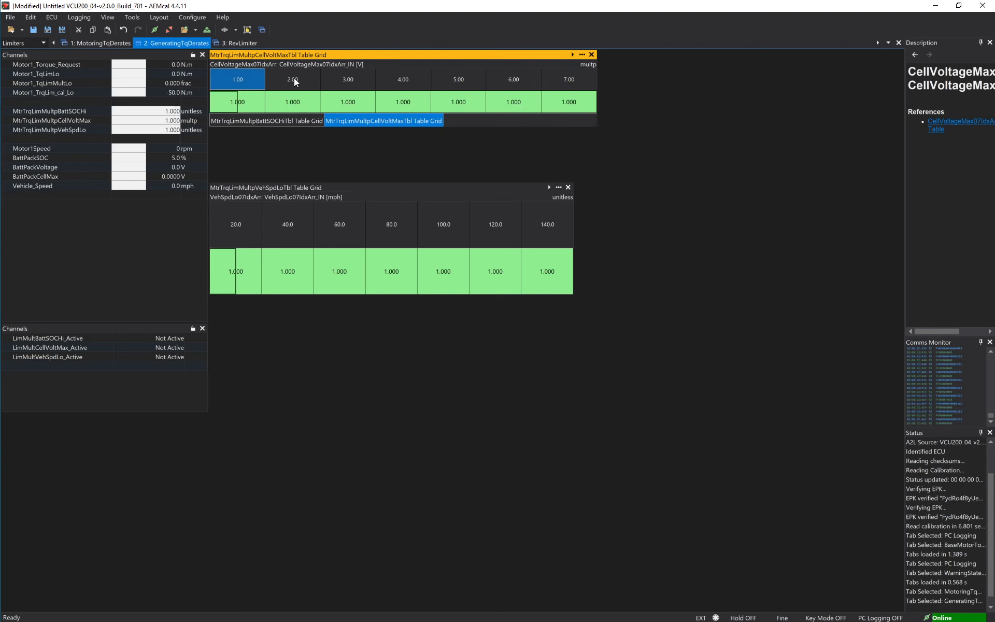
{"action": "left_click", "coordinate": [293, 78]}
{"action": "left_click", "coordinate": [347, 78]}
{"action": "left_click", "coordinate": [403, 78]}
{"action": "left_click", "coordinate": [458, 80]}
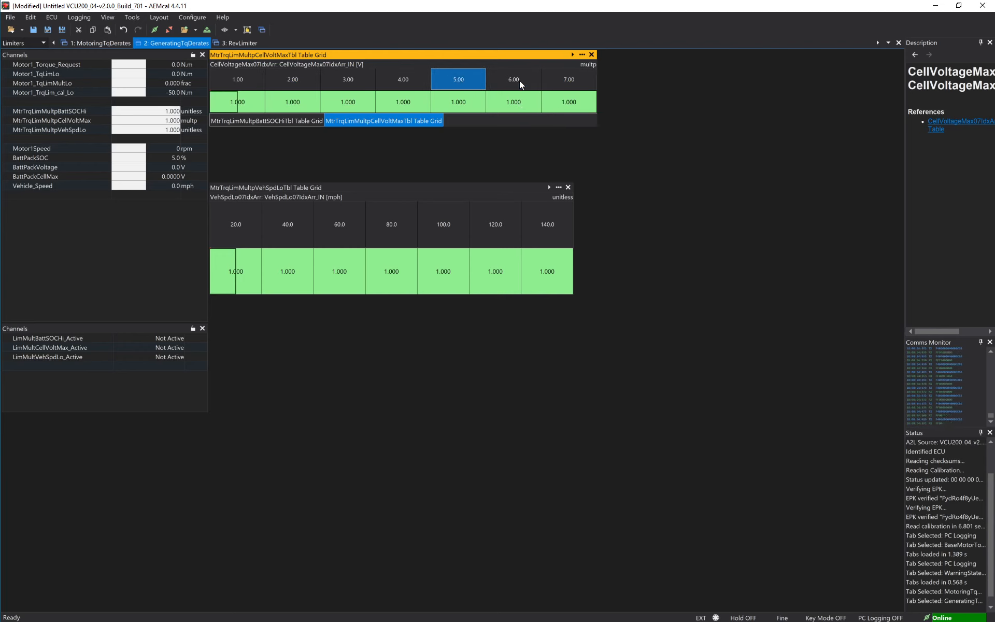
{"action": "left_click", "coordinate": [570, 80]}
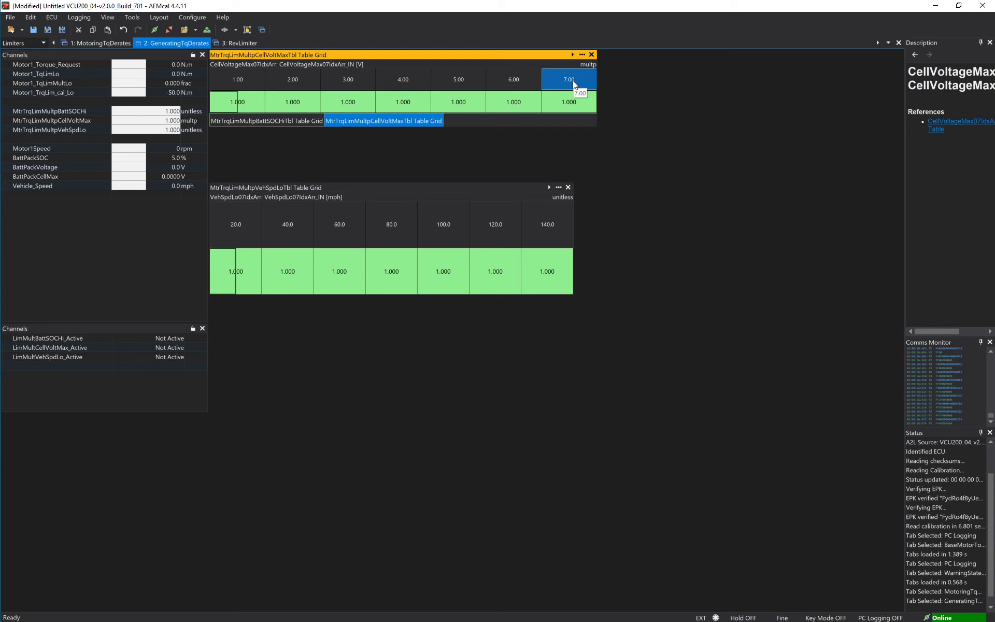
{"action": "type", "text": "4.6"}
{"action": "key", "text": "Return"}
{"action": "key", "text": "Left"}
{"action": "type", "text": "4.4"}
{"action": "key", "text": "Return"}
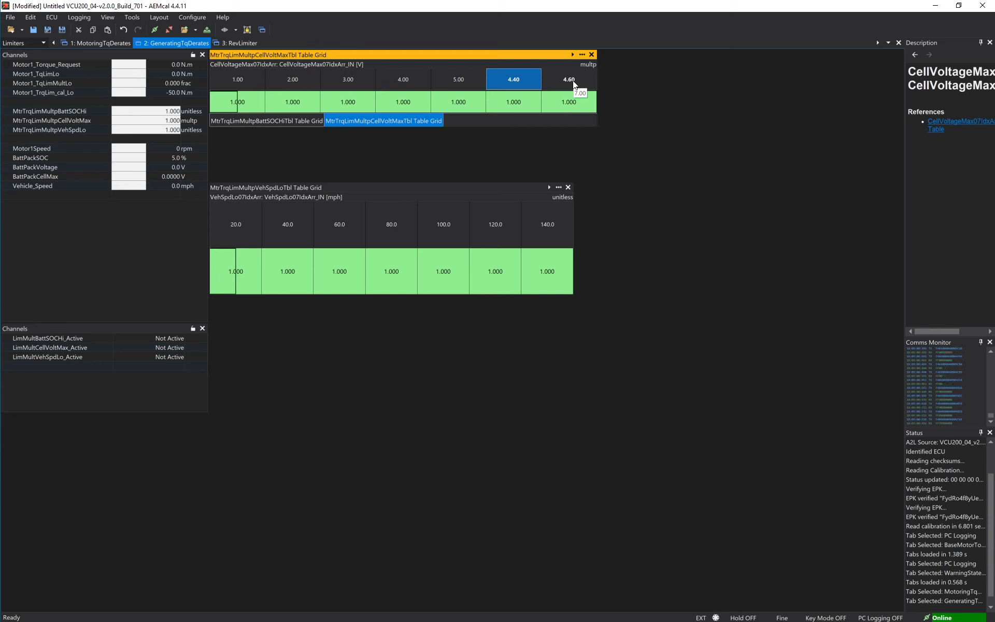
Set the fifth cell voltage breakpoint to 4.3 V and the fourth to 4.2 V.
{"action": "key", "text": "Left"}
{"action": "type", "text": "4"}
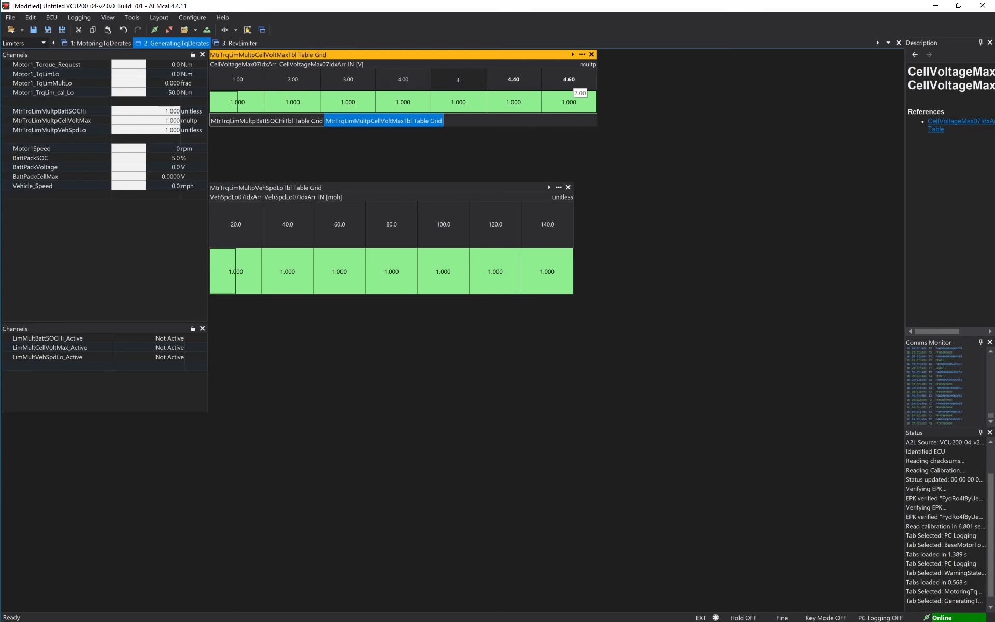
{"action": "type", "text": ".3"}
{"action": "key", "text": "Return"}
{"action": "key", "text": "Left"}
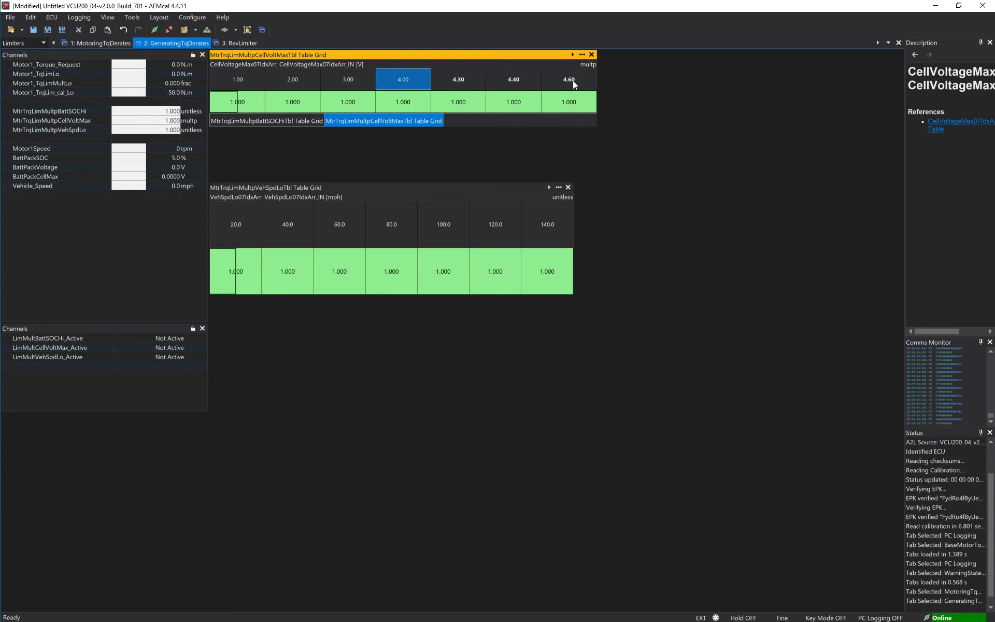
{"action": "type", "text": "4.2"}
{"action": "key", "text": "Return"}
Set the three lowest cell voltage breakpoints to 4.1, 4 and 3.9 V, working from the third down to the first.
{"action": "key", "text": "Left"}
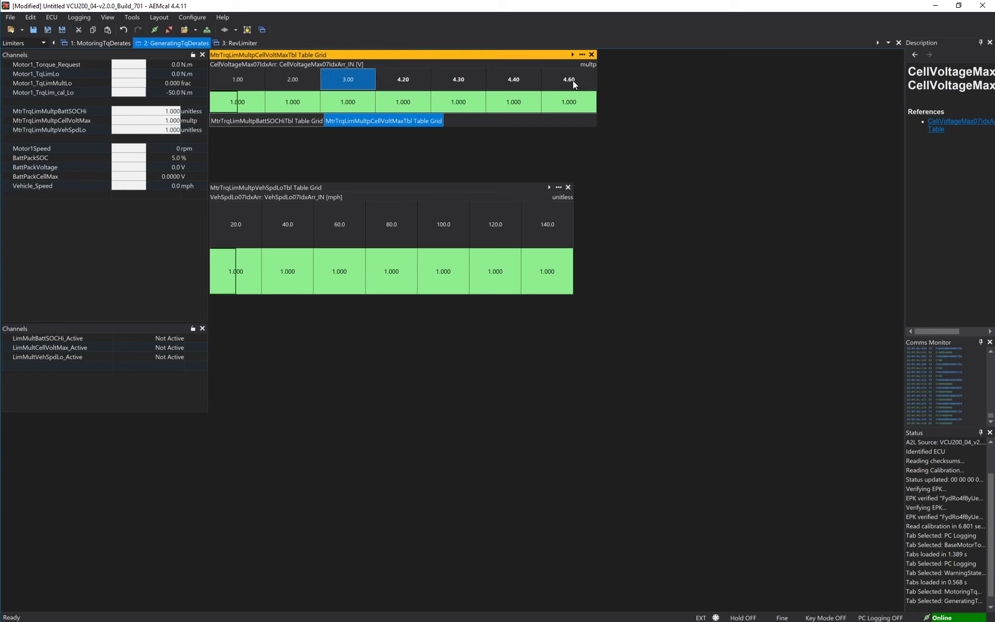
{"action": "type", "text": "4.1"}
{"action": "key", "text": "Return"}
{"action": "key", "text": "Left"}
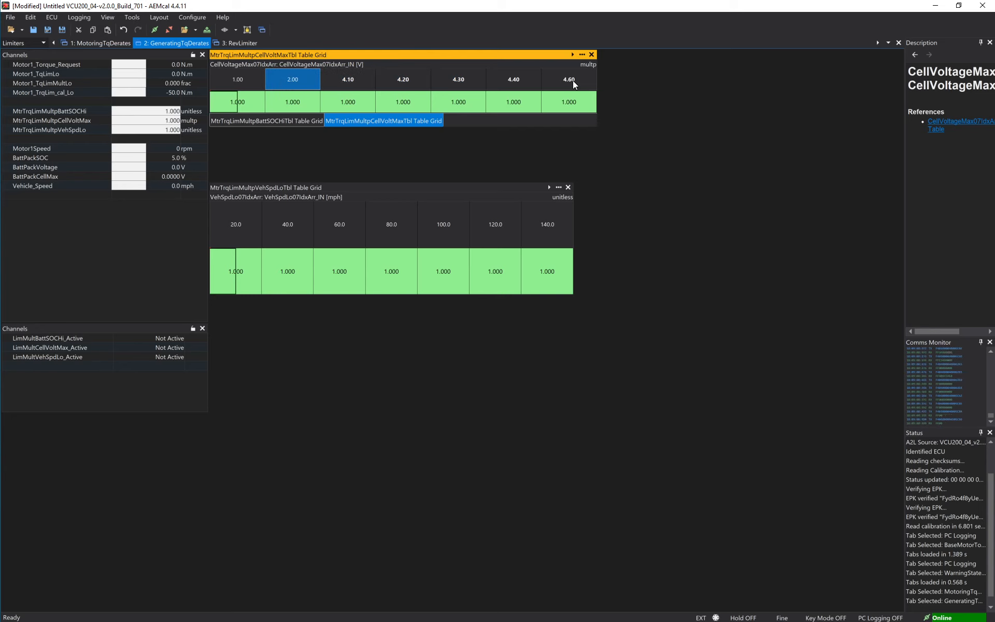
{"action": "type", "text": "4"}
{"action": "key", "text": "Return"}
{"action": "key", "text": "Left"}
{"action": "type", "text": "3."}
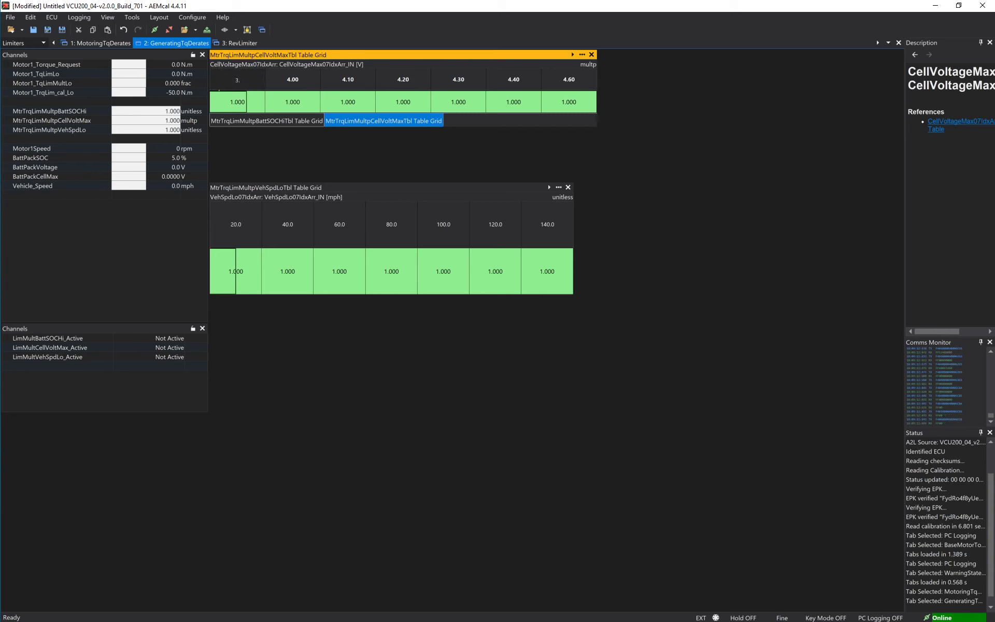
{"action": "type", "text": "9"}
{"action": "key", "text": "Return"}
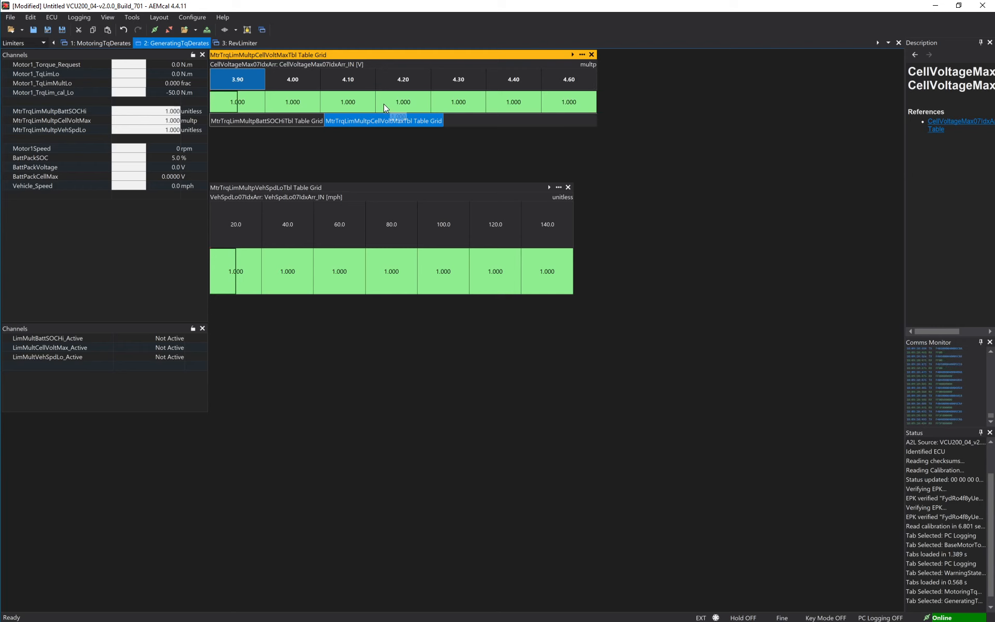
Set the cell voltage torque limit multiplier to 0.5 at 4.3, 4.4 and 4.6 V and review the cells at lower voltages.
{"action": "left_click", "coordinate": [411, 103]}
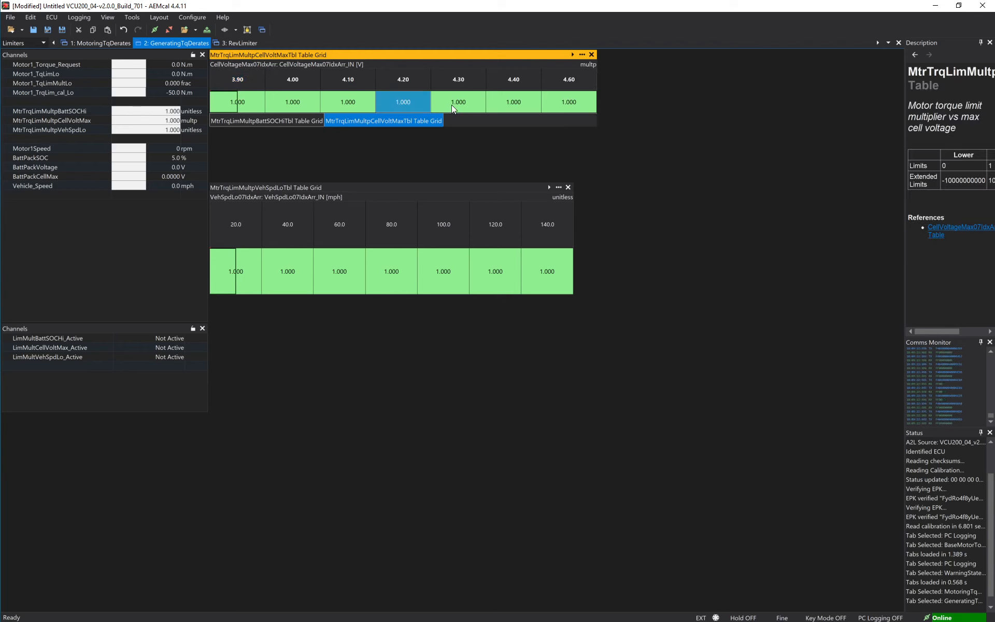
{"action": "left_click", "coordinate": [452, 105]}
{"action": "key", "text": "shift+End"}
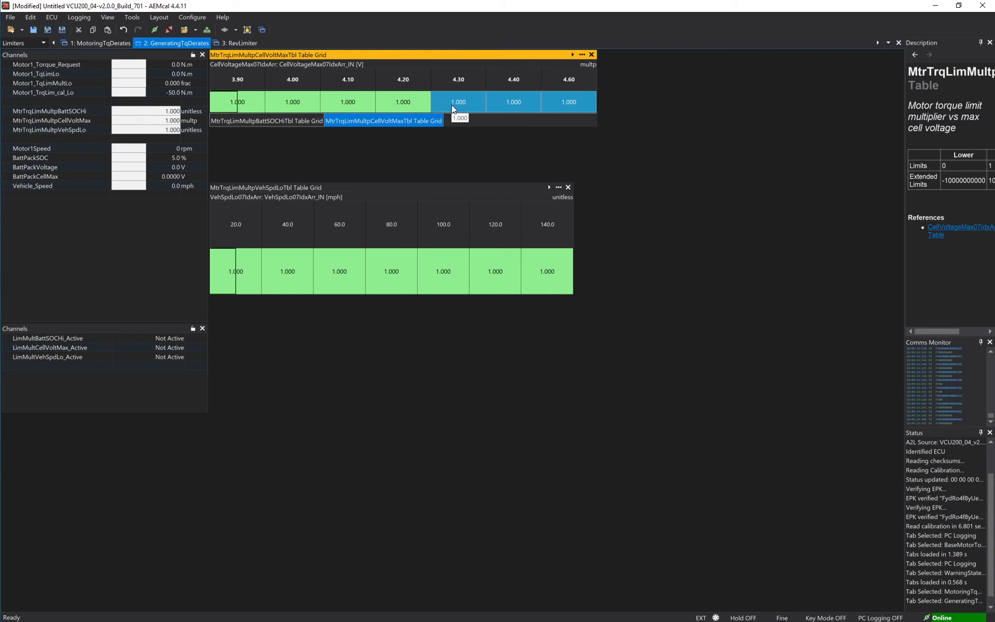
{"action": "type", "text": "0.5"}
{"action": "key", "text": "Return"}
{"action": "left_click", "coordinate": [403, 105]}
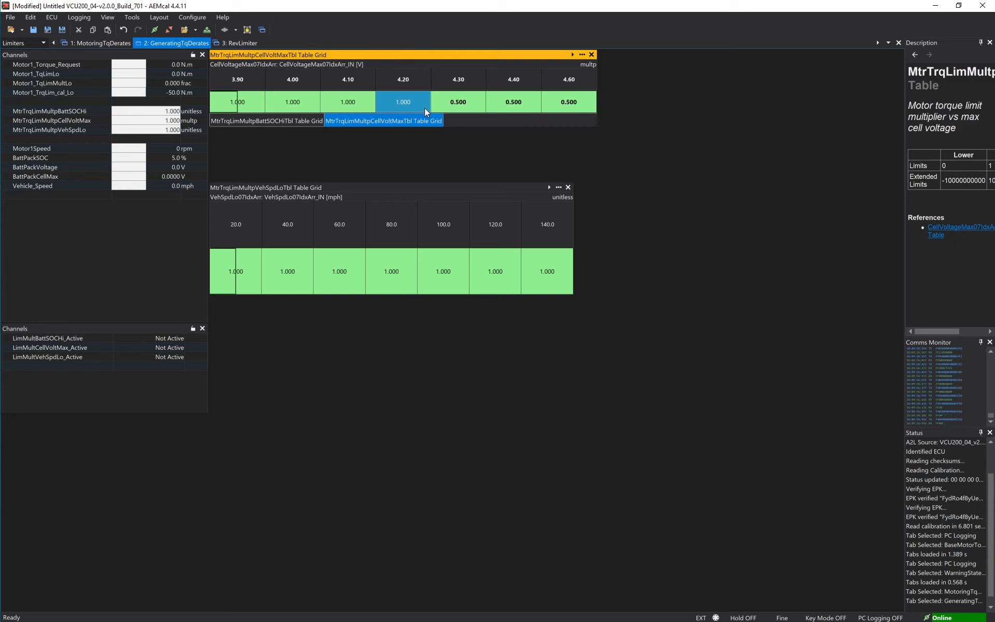
{"action": "left_click", "coordinate": [335, 101]}
{"action": "left_click", "coordinate": [297, 103]}
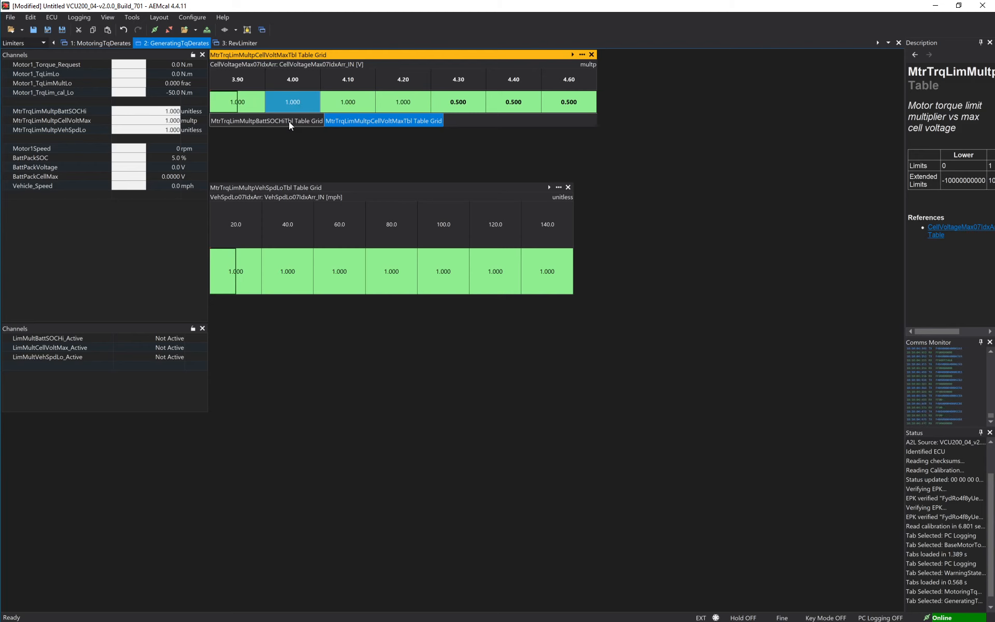
Show the MtrTrqLimMultpBattSOCHiTbl grid and shorten the MtrTrqLimMultpVehSpdLoTbl grid from its upper edge.
{"action": "left_click", "coordinate": [289, 121]}
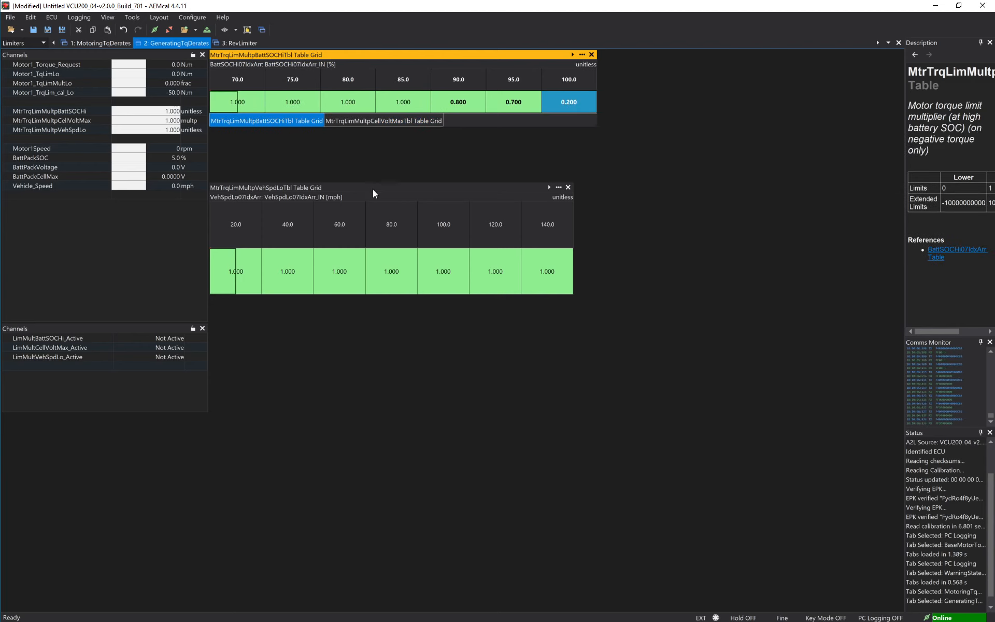
{"action": "left_click_drag", "start_coordinate": [372, 183], "coordinate": [369, 213]}
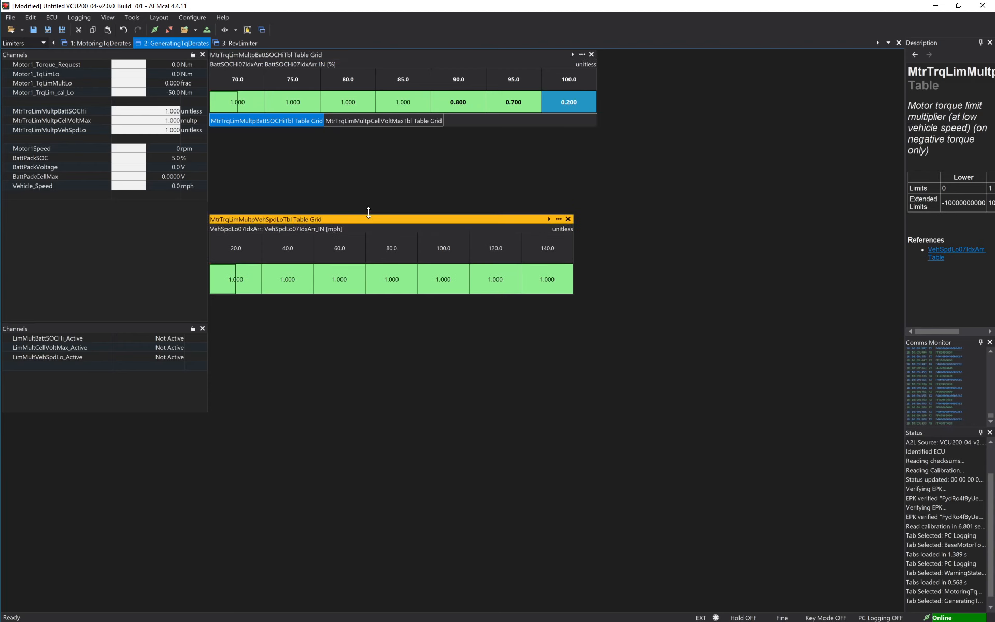
Set the high-SOC torque limit multiplier to 0.8 at 80 % and 85 % battery SOC.
{"action": "left_click", "coordinate": [456, 101]}
{"action": "left_click", "coordinate": [406, 101]}
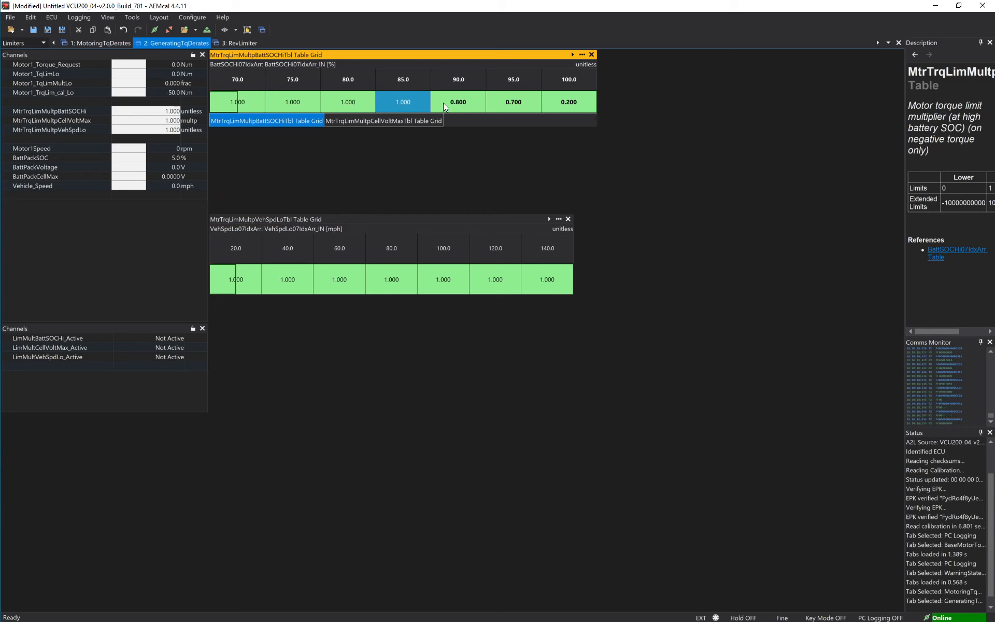
{"action": "left_click", "coordinate": [348, 101]}
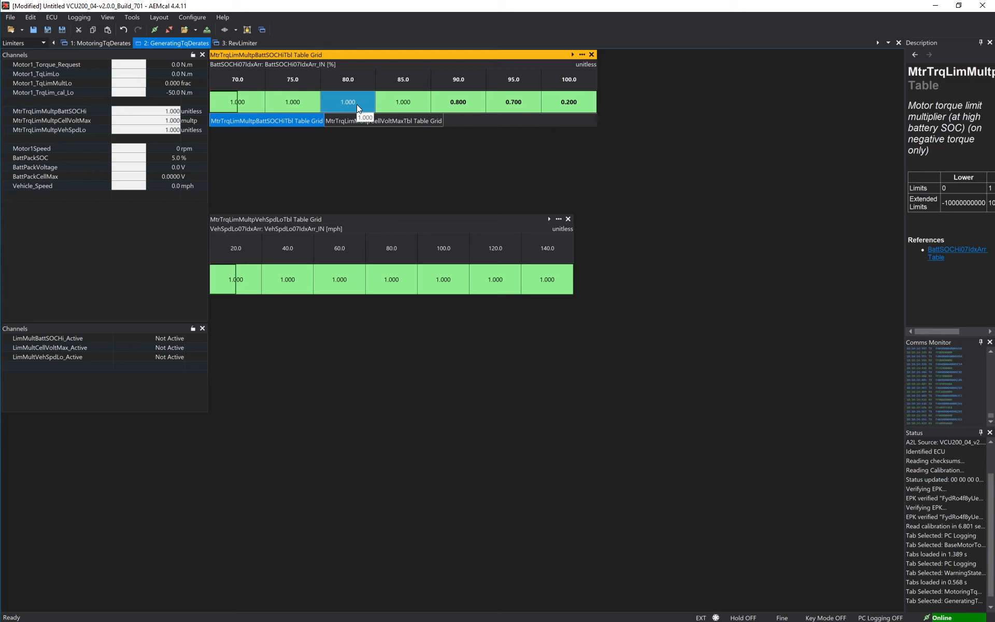
{"action": "type", "text": "0.8"}
{"action": "key", "text": "Return"}
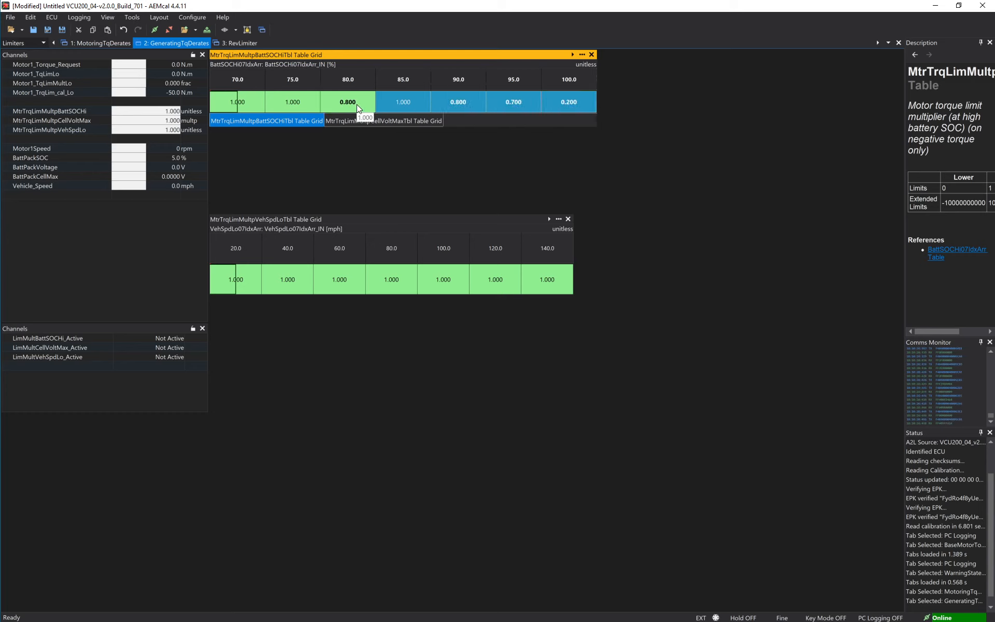
{"action": "type", "text": "0.8"}
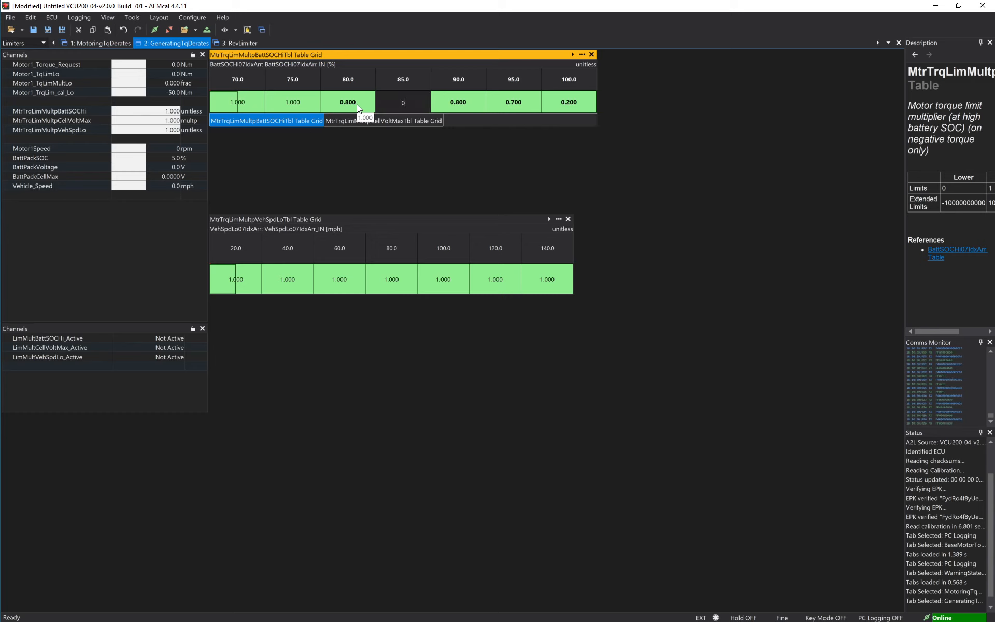
{"action": "left_click", "coordinate": [357, 104]}
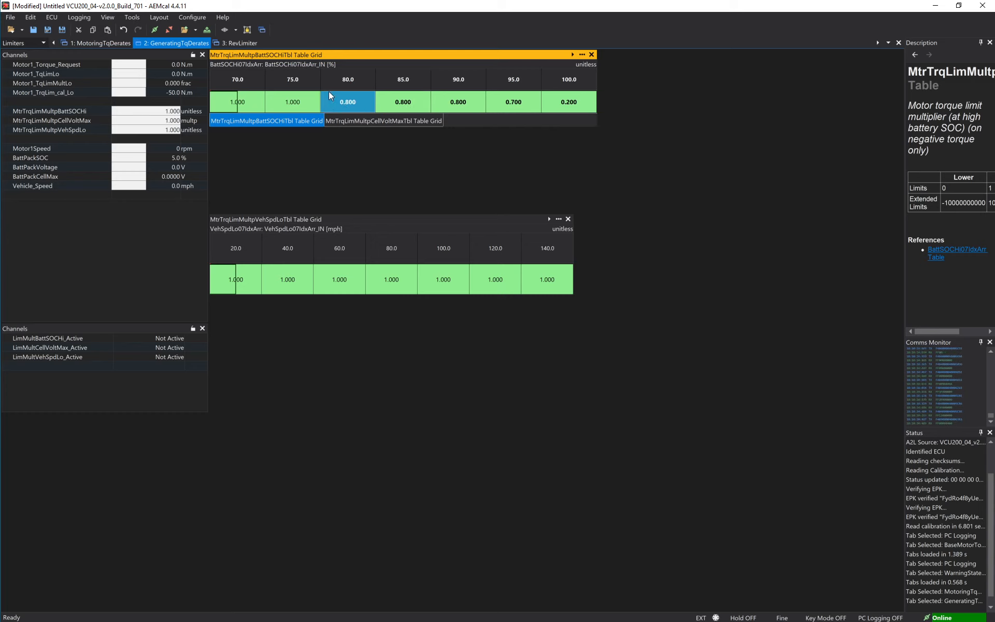
Set the high-SOC torque limit multiplier at 80 % battery SOC to 1.
{"action": "left_click", "coordinate": [504, 107]}
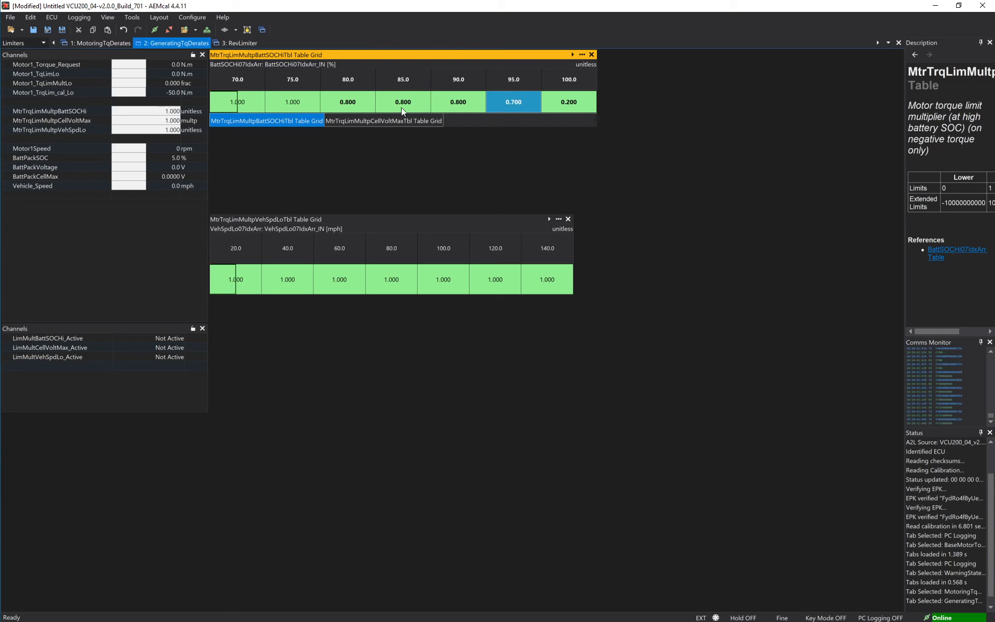
{"action": "left_click", "coordinate": [341, 102]}
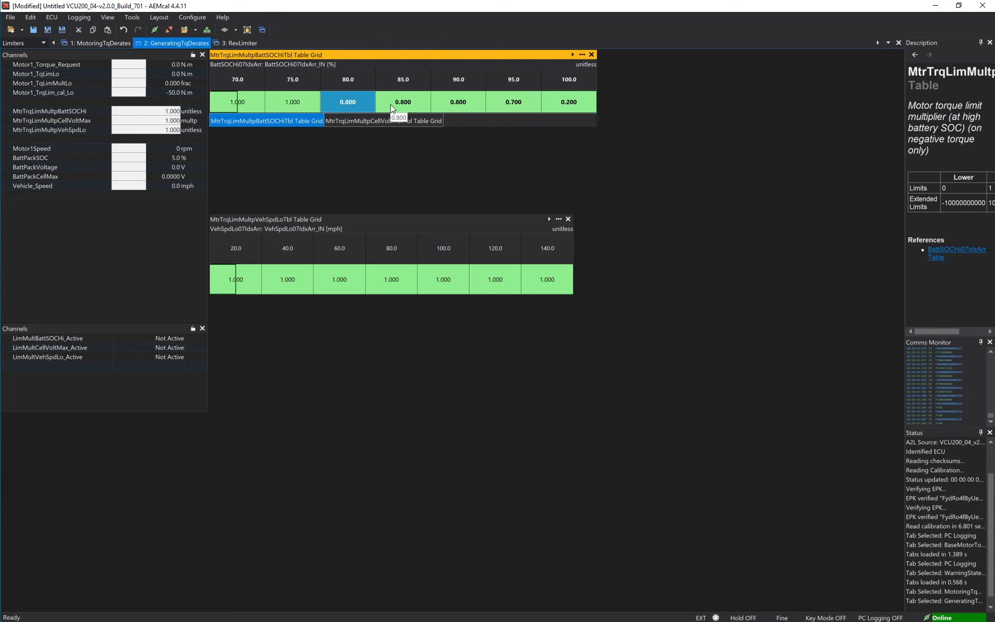
{"action": "type", "text": "1"}
{"action": "key", "text": "Return"}
{"action": "left_click", "coordinate": [390, 104]}
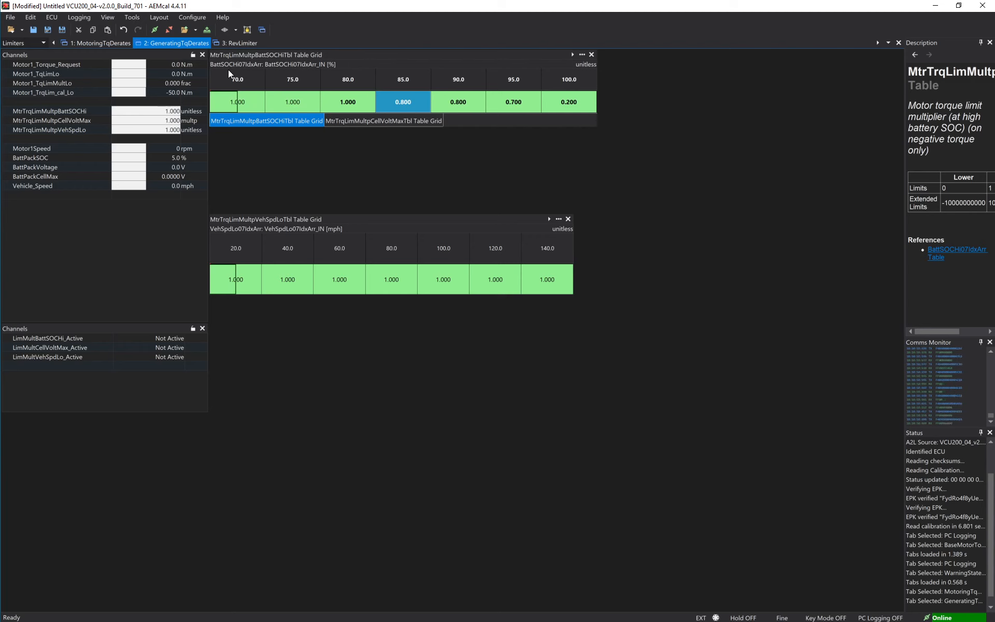
Examine the descriptions and values of the Motor1_Torque_Request, Motor1_TqLimLo and Motor1_TqLimMultLo channels.
{"action": "left_click", "coordinate": [73, 67]}
{"action": "left_click", "coordinate": [73, 76]}
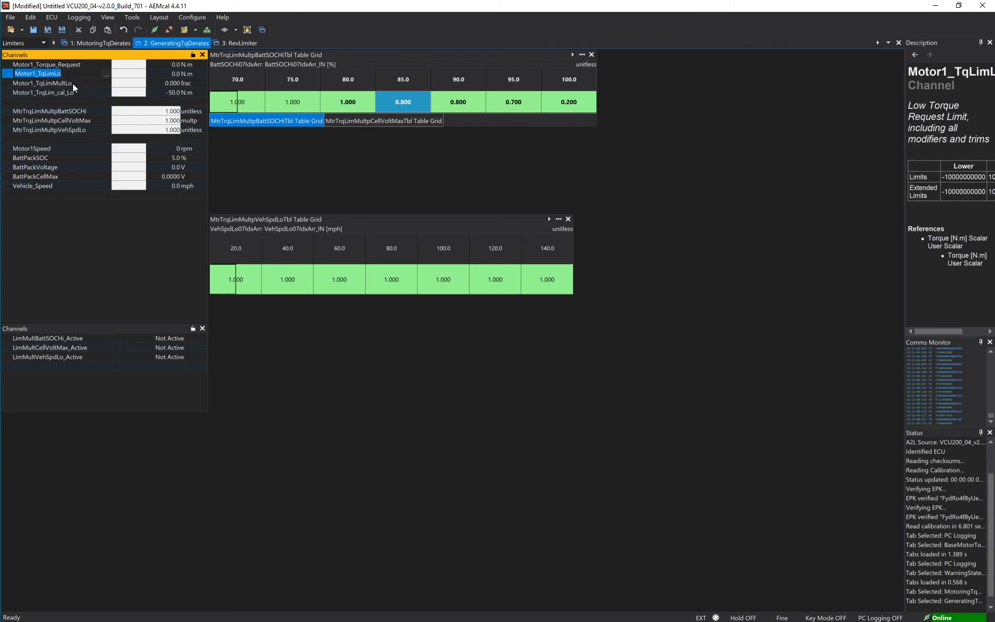
{"action": "left_click", "coordinate": [72, 82]}
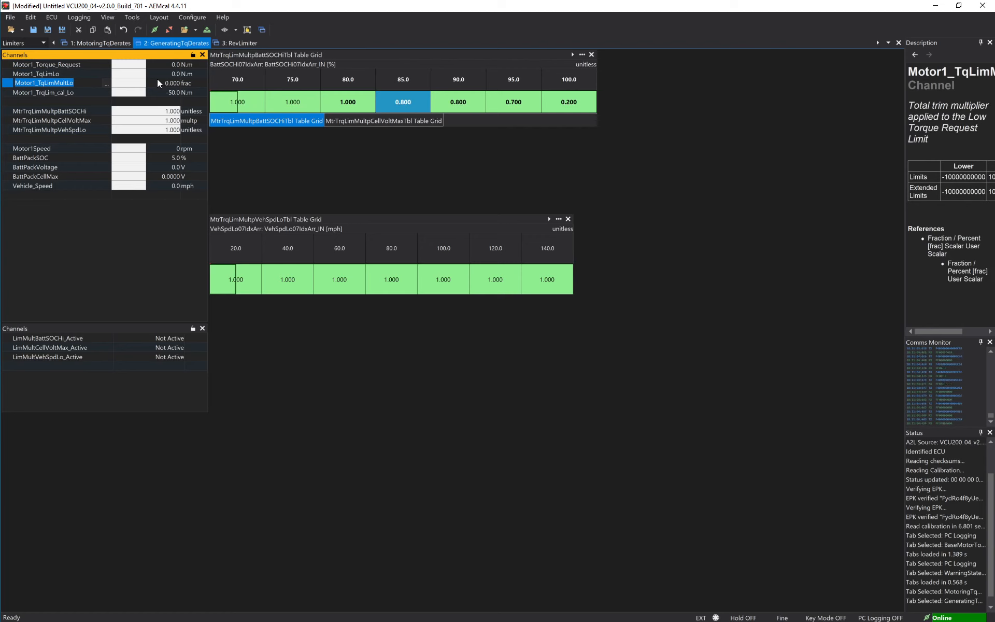
{"action": "left_click", "coordinate": [172, 66]}
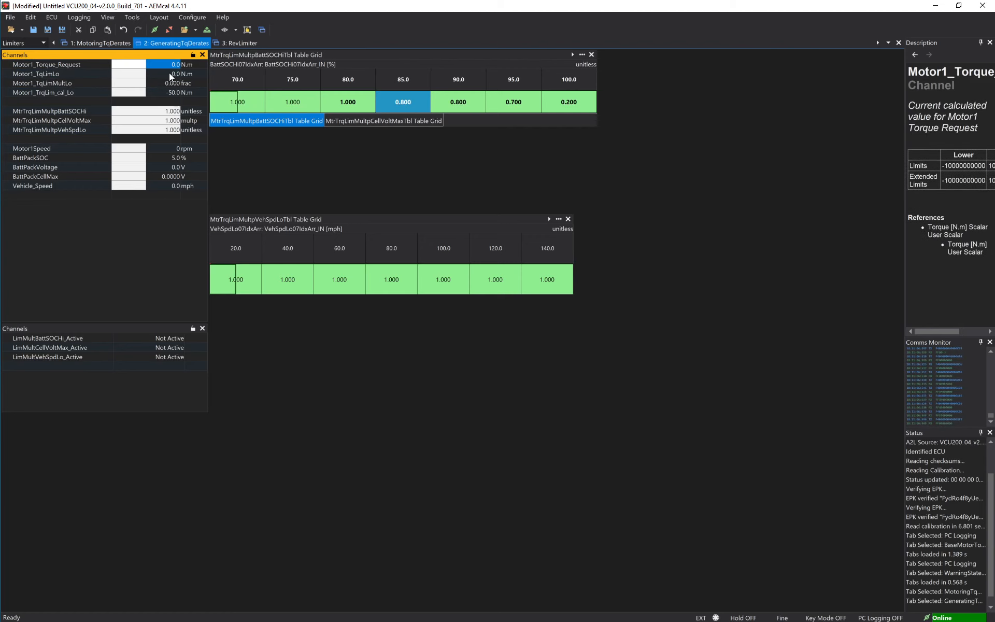
{"action": "left_click", "coordinate": [170, 76]}
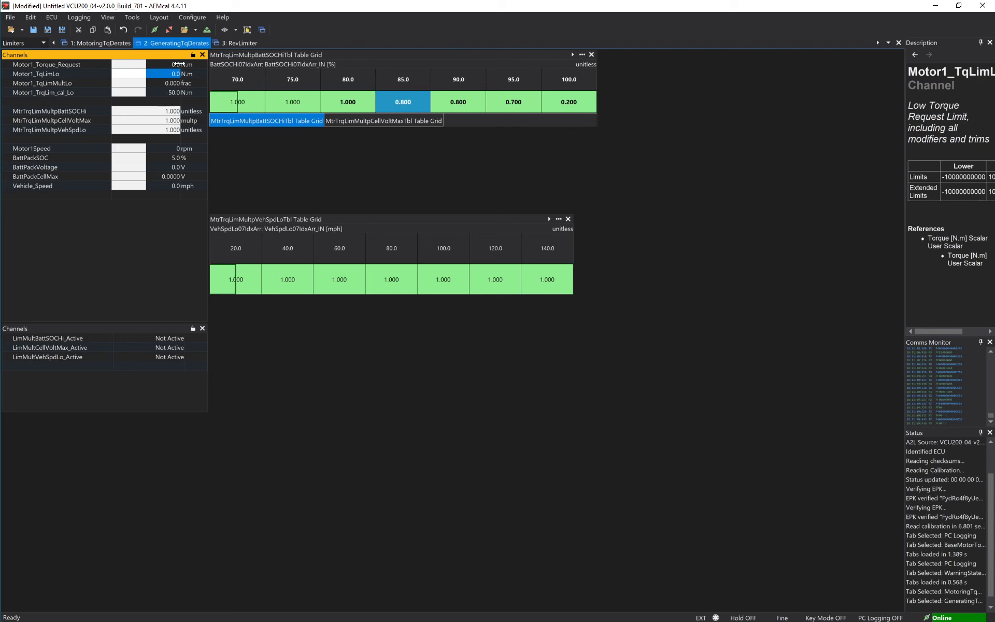
Lock the upper Channels list against editing and read the Motor1_TqLimLo and Motor1_TqLimMultLo channel descriptions.
{"action": "double_click", "coordinate": [74, 65]}
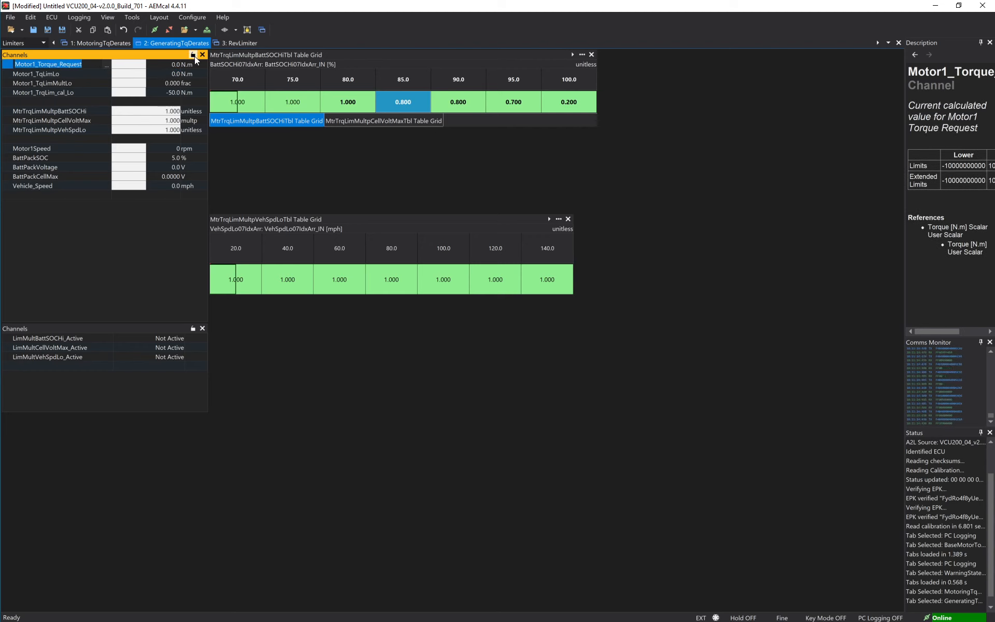
{"action": "key", "text": "Escape"}
{"action": "left_click", "coordinate": [84, 68]}
{"action": "left_click", "coordinate": [80, 75]}
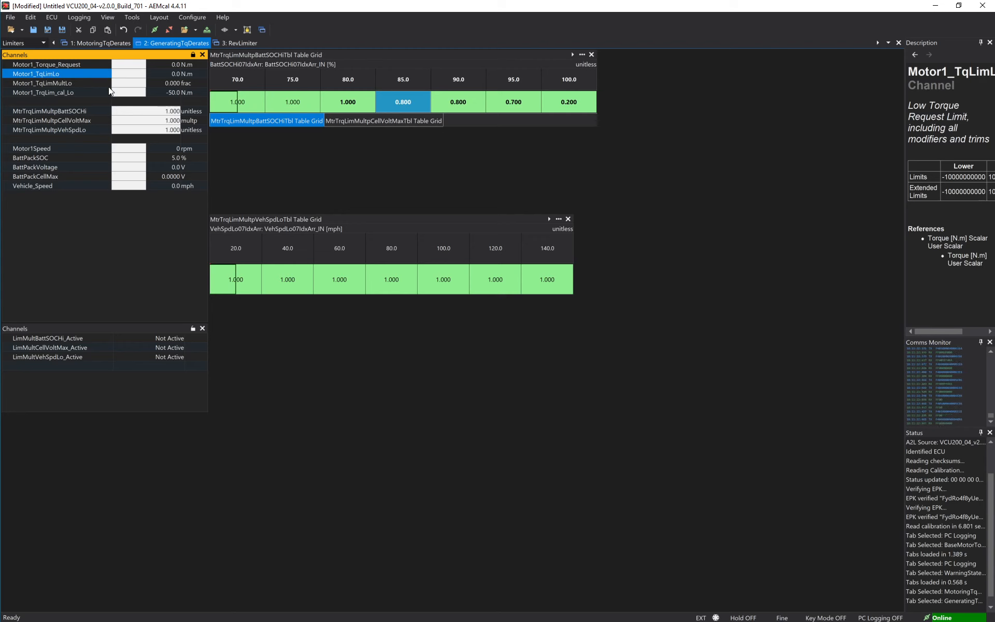
{"action": "left_click", "coordinate": [60, 83]}
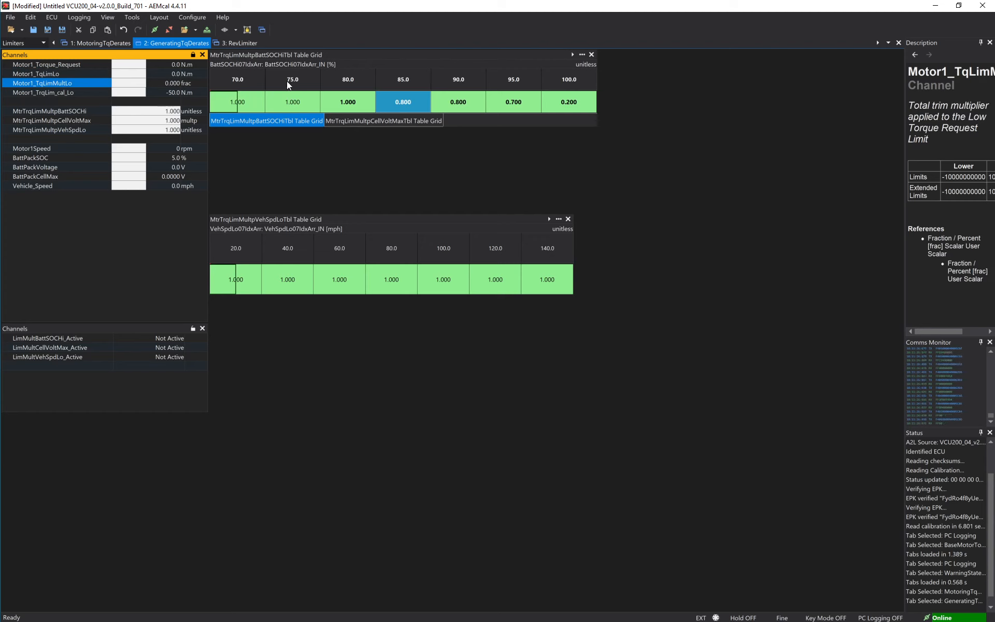
Review the high-SOC multiplier at 85 % battery SOC and the maximum cell voltage multiplier at 4.3 V.
{"action": "left_click", "coordinate": [399, 83]}
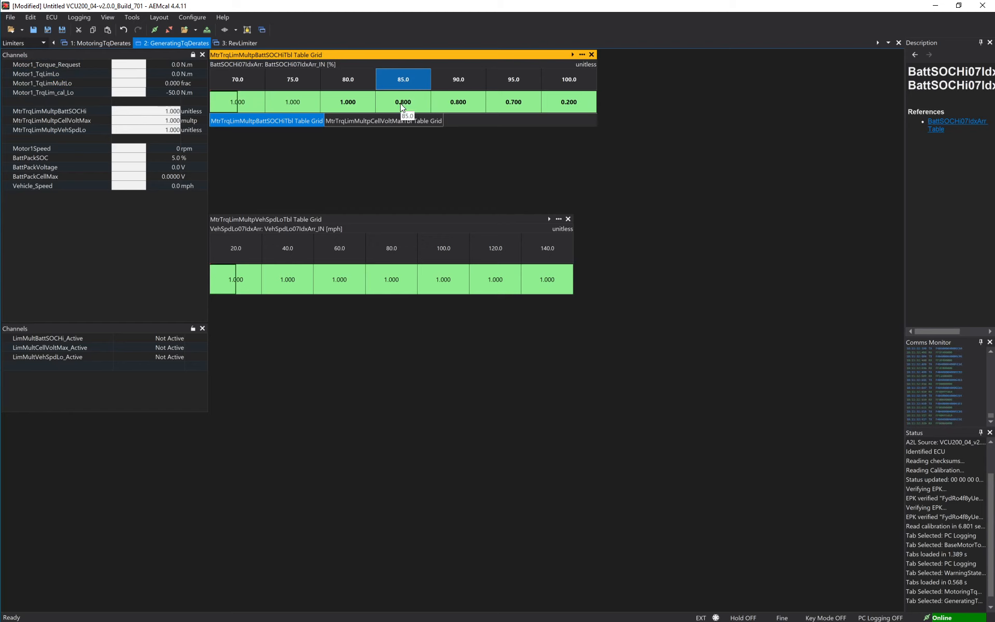
{"action": "left_click", "coordinate": [400, 103]}
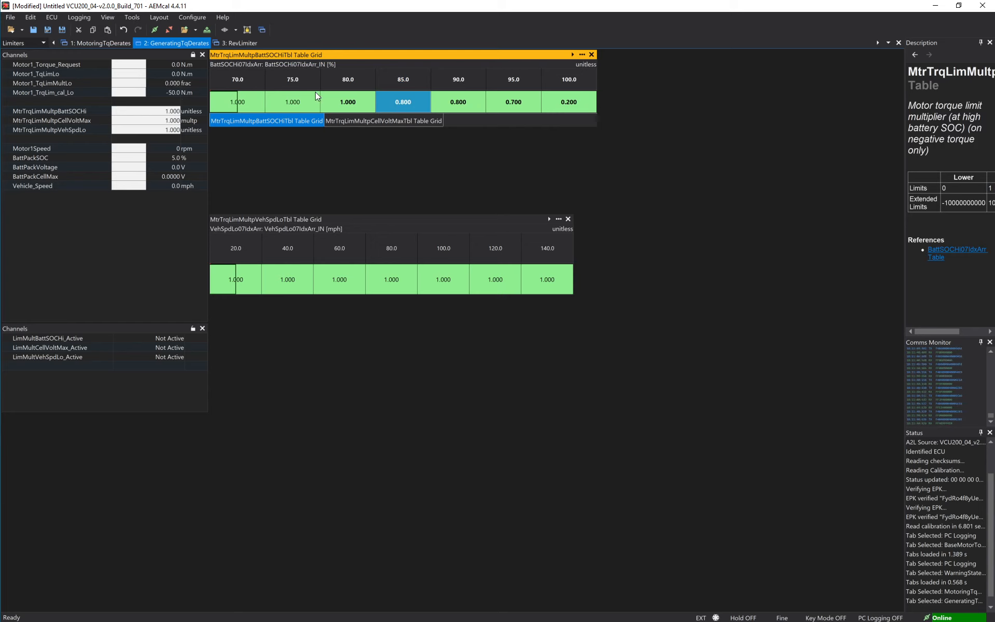
{"action": "left_click", "coordinate": [400, 120]}
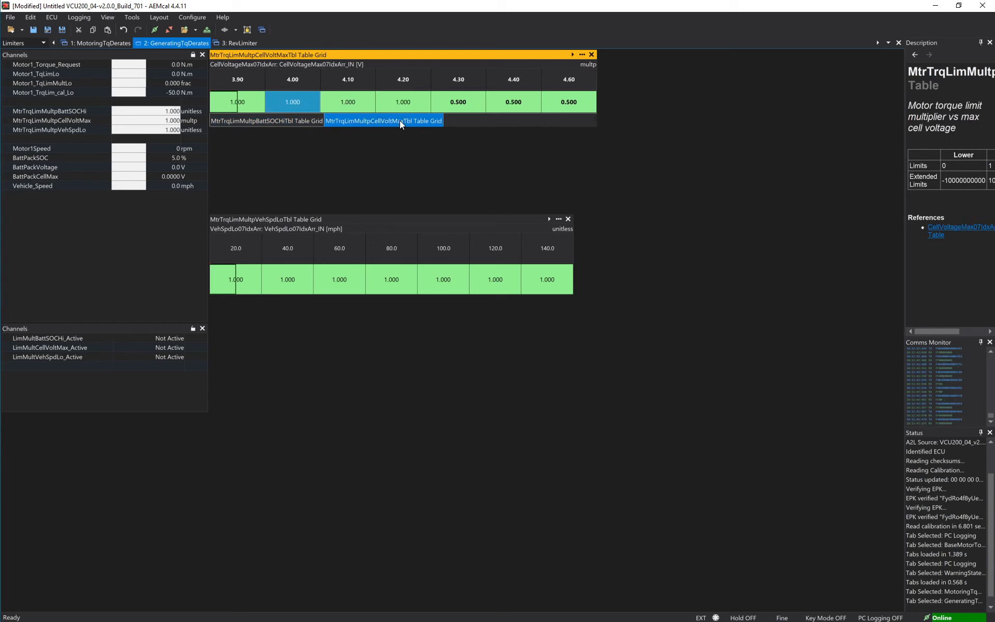
{"action": "left_click", "coordinate": [451, 102]}
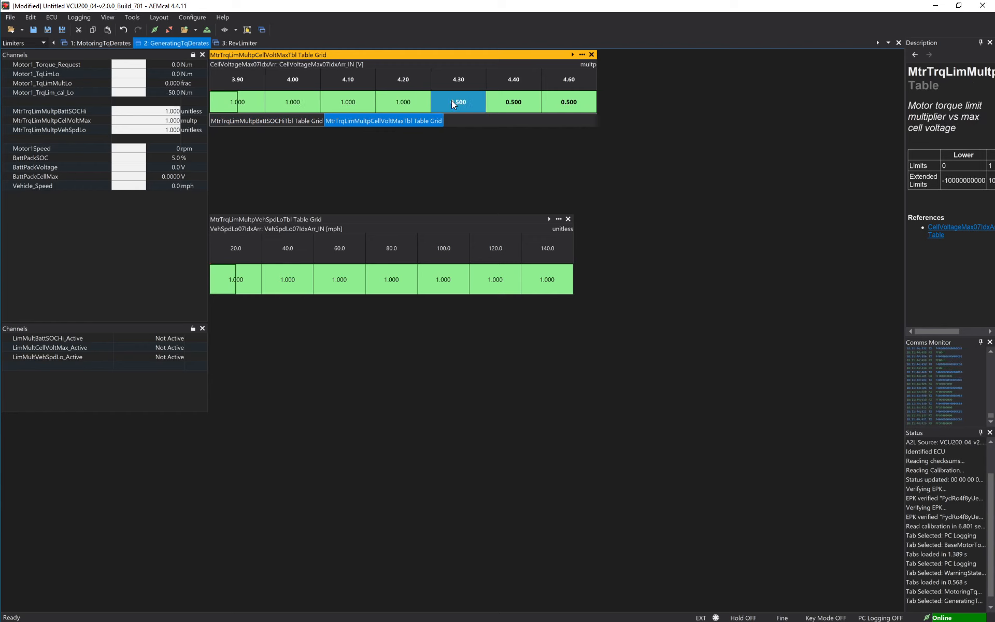
Compare the high-SOC and maximum cell voltage multiplier tables, and read the low vehicle speed multiplier table's description.
{"action": "left_click", "coordinate": [306, 121]}
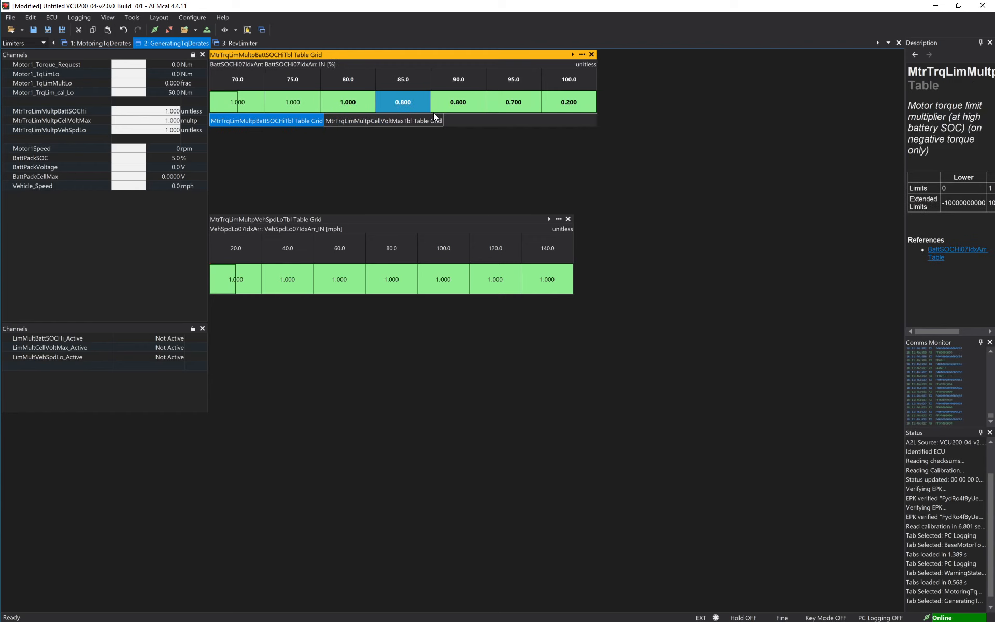
{"action": "left_click", "coordinate": [512, 104]}
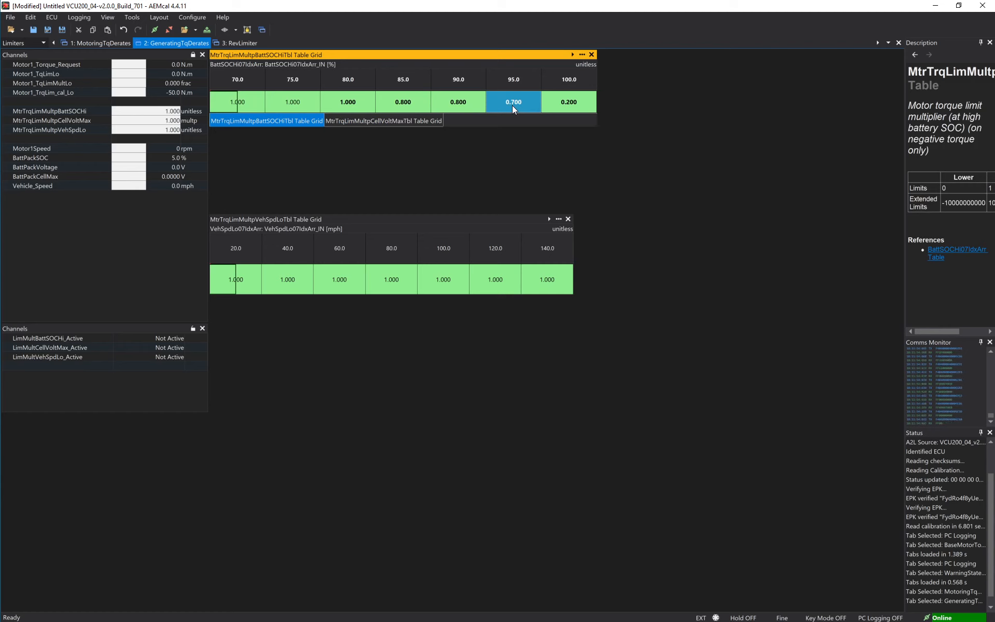
{"action": "left_click", "coordinate": [378, 122]}
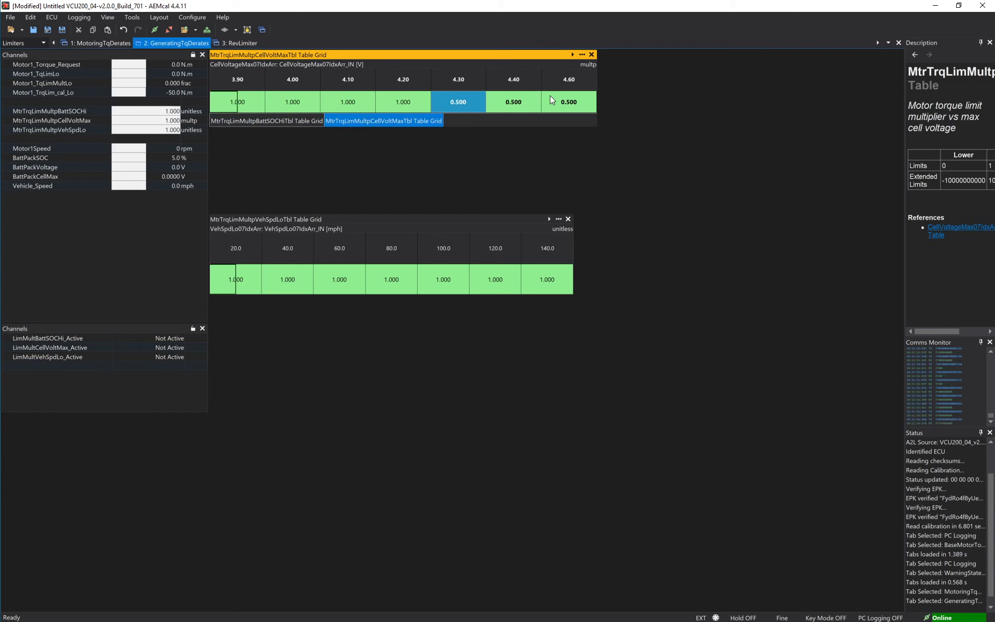
{"action": "left_click", "coordinate": [283, 123]}
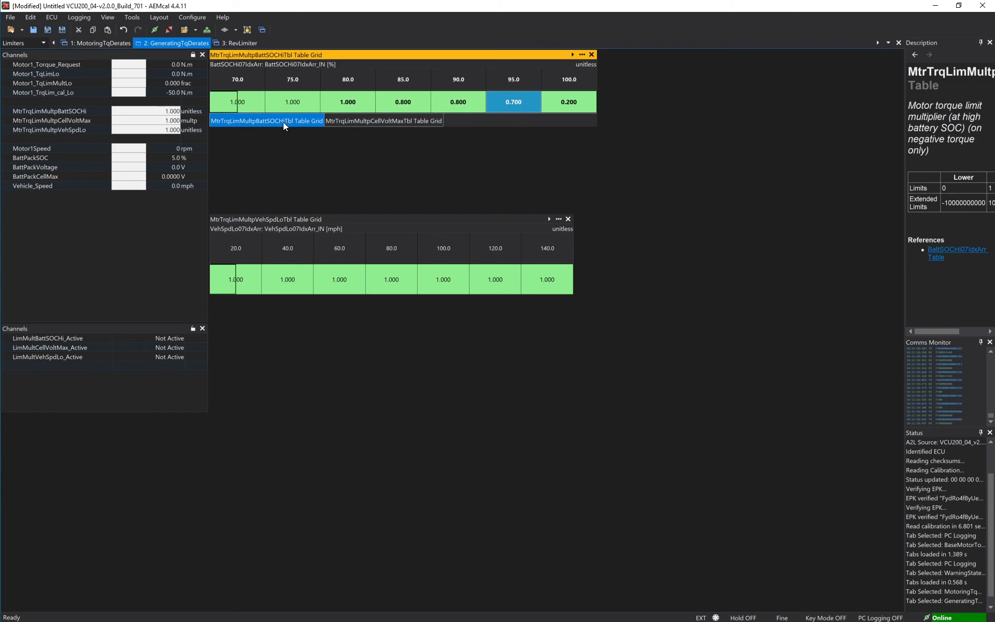
{"action": "left_click", "coordinate": [362, 227]}
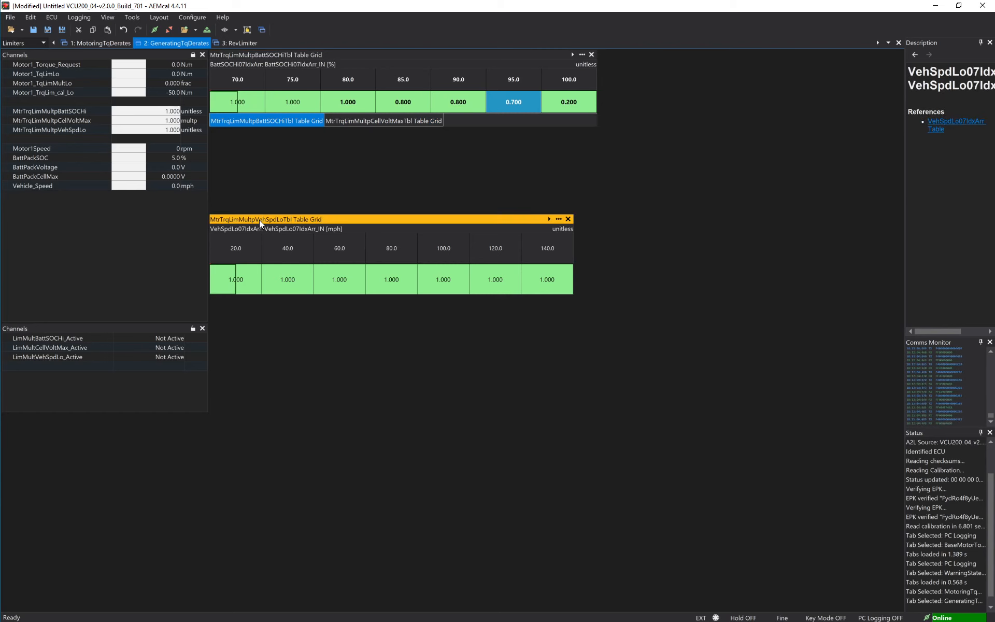
{"action": "left_click", "coordinate": [291, 280]}
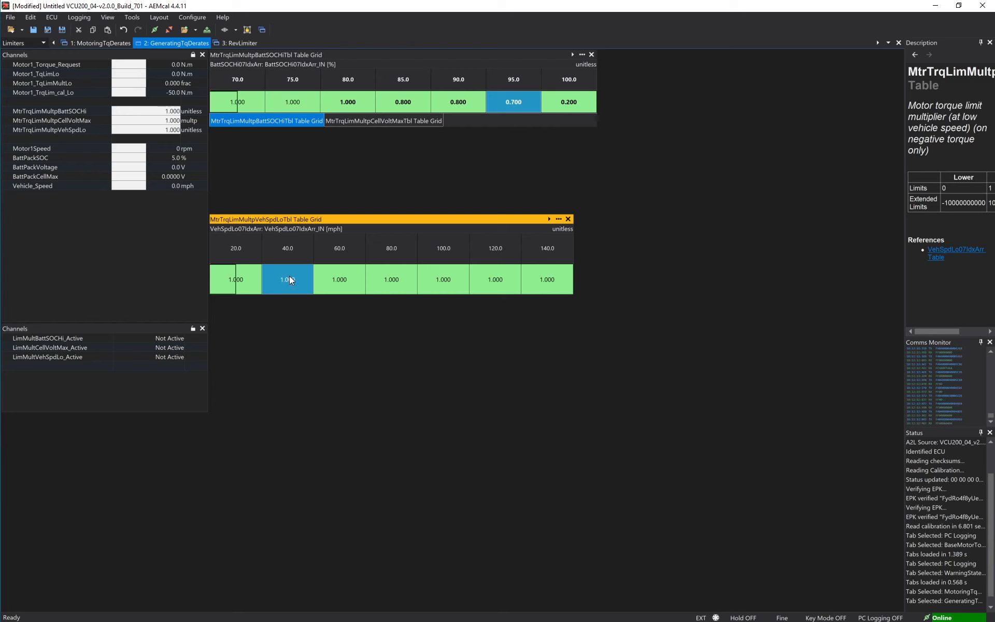
{"action": "left_click", "coordinate": [243, 281]}
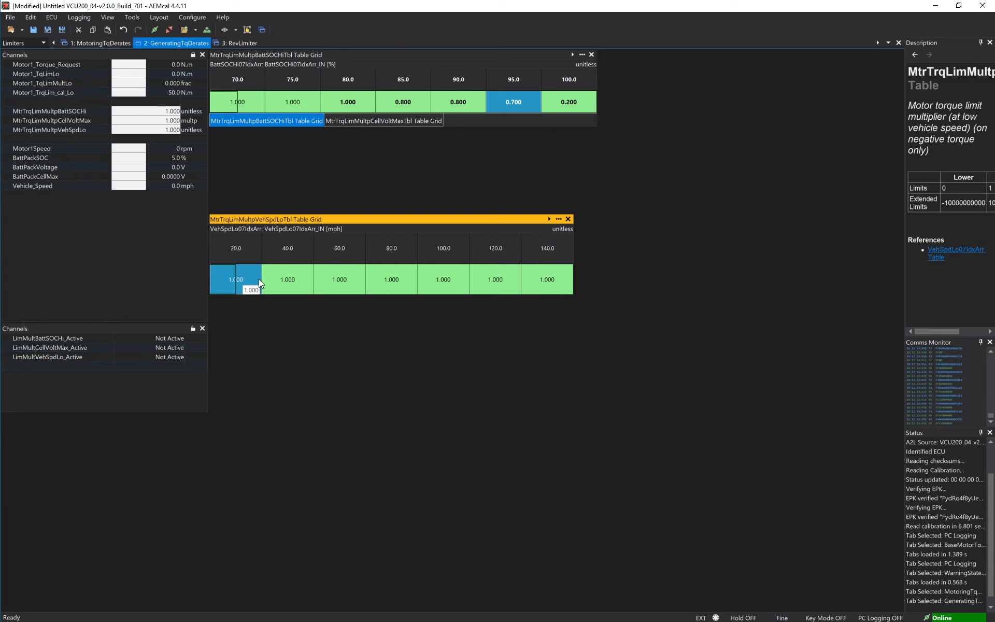
Set the first three speed breakpoints of the low vehicle speed multiplier table to 0, 5 and 10 mph.
{"action": "left_click", "coordinate": [239, 251]}
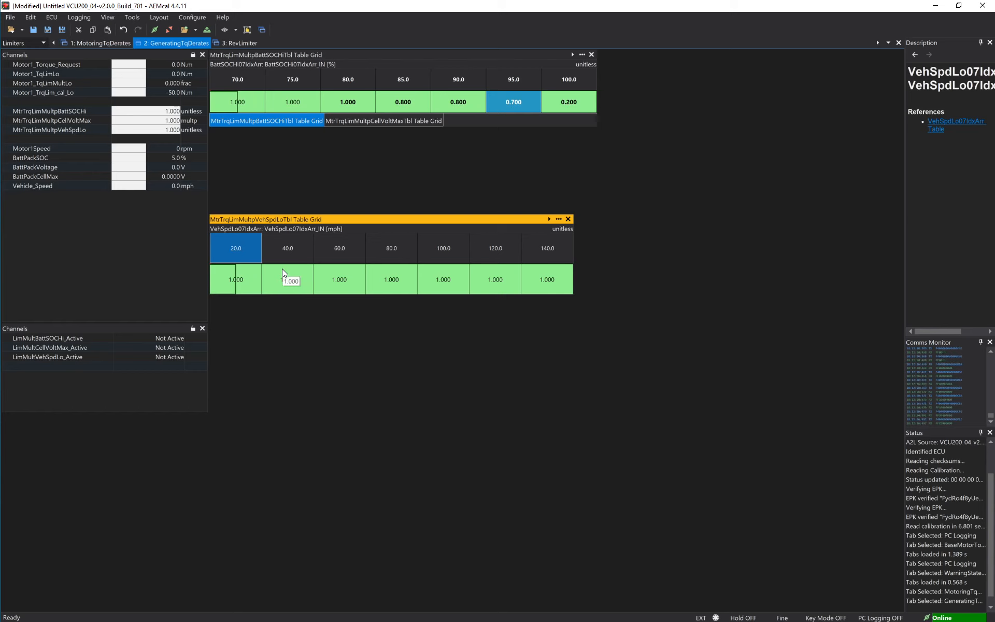
{"action": "type", "text": "0"}
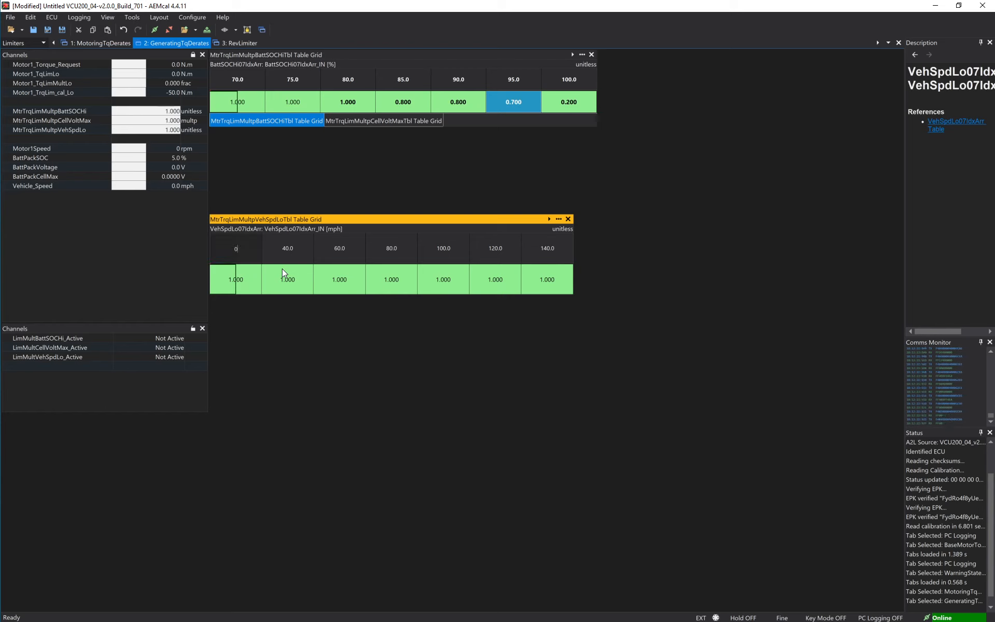
{"action": "key", "text": "Return"}
{"action": "key", "text": "Right"}
{"action": "type", "text": "5"}
{"action": "key", "text": "Return"}
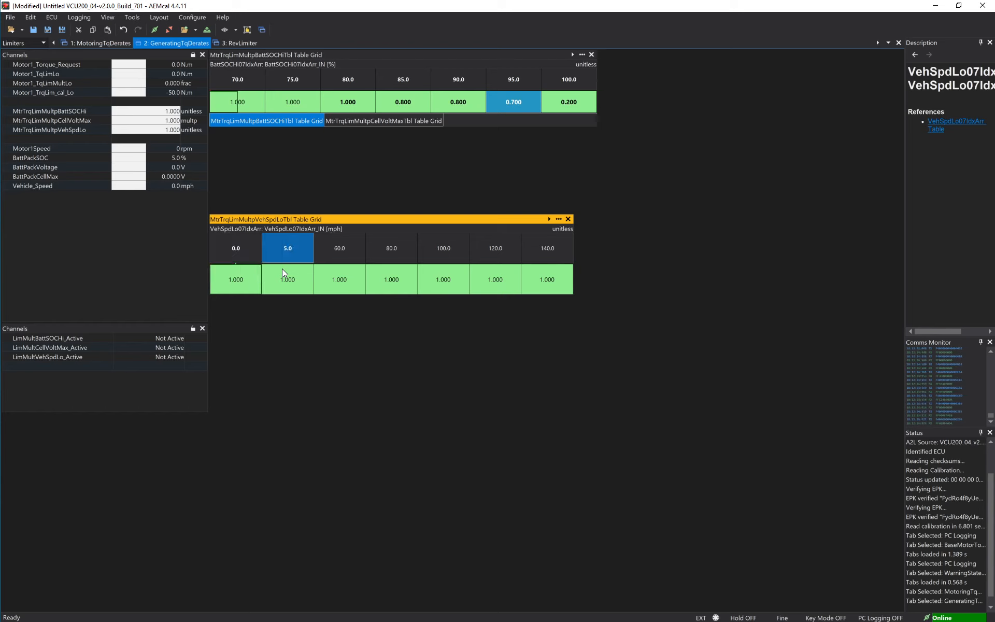
{"action": "key", "text": "Right"}
{"action": "type", "text": "10"}
{"action": "key", "text": "Return"}
{"action": "key", "text": "Right"}
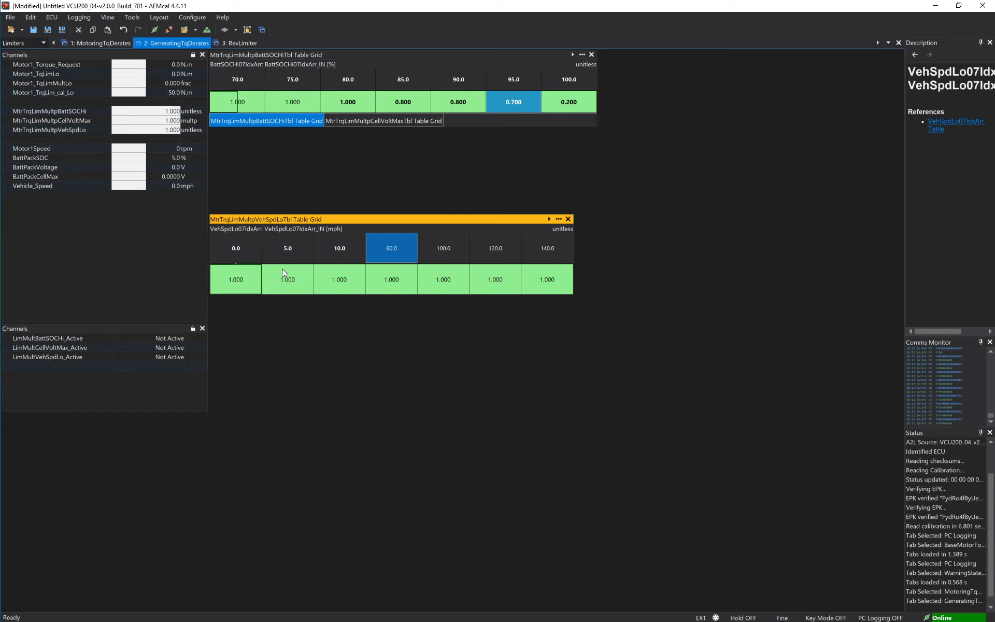
Set the low vehicle speed torque limit multiplier to 0 at 0 mph and 0.7 at 5 mph.
{"action": "key", "text": "Left"}
{"action": "key", "text": "Left"}
{"action": "key", "text": "Left"}
{"action": "key", "text": "Down"}
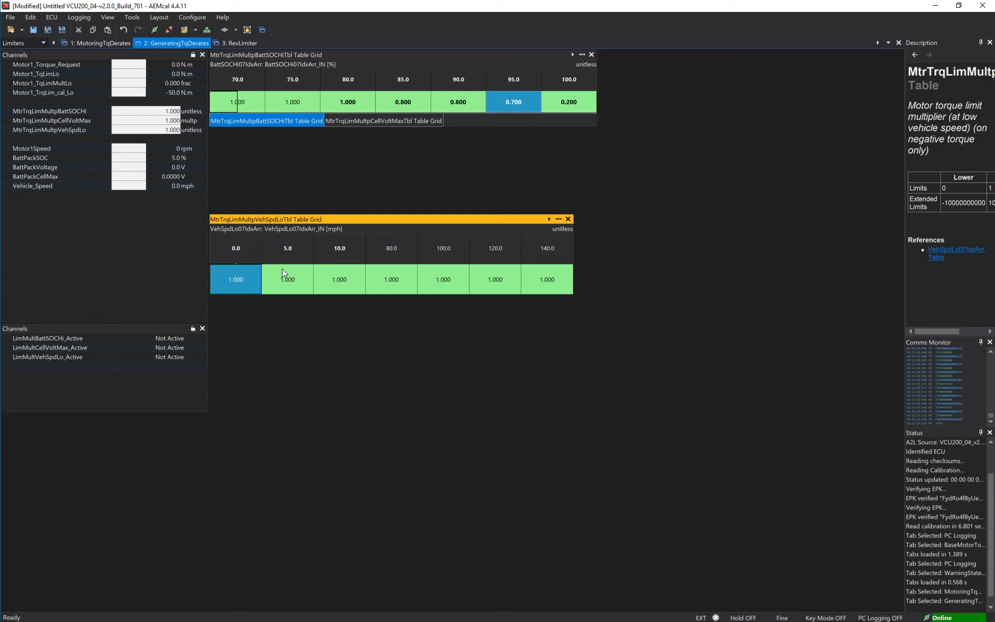
{"action": "type", "text": "0"}
{"action": "key", "text": "BackSpace"}
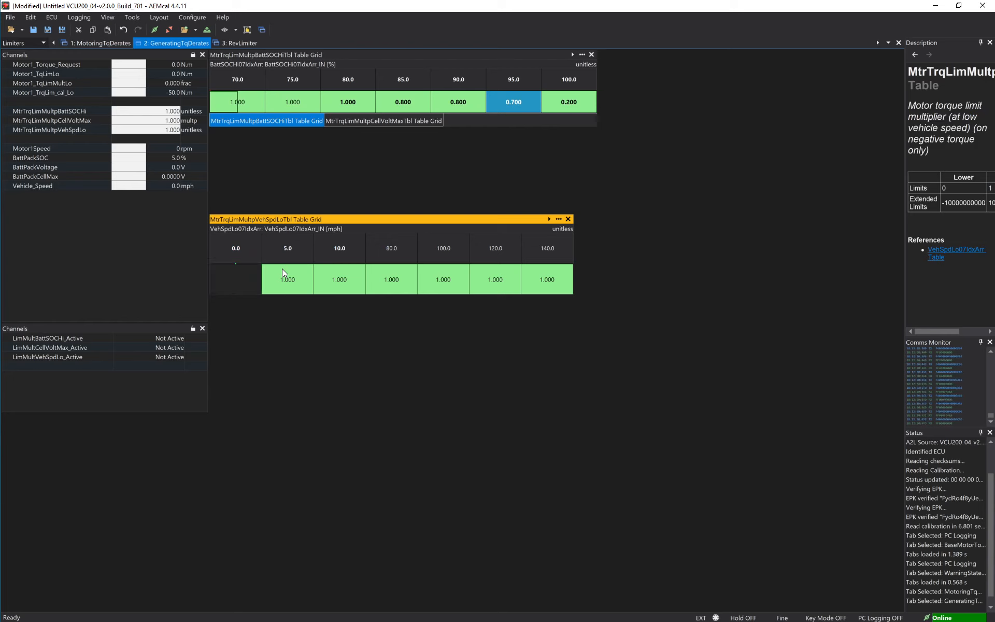
{"action": "type", "text": "0"}
{"action": "key", "text": "Return"}
{"action": "key", "text": "Right"}
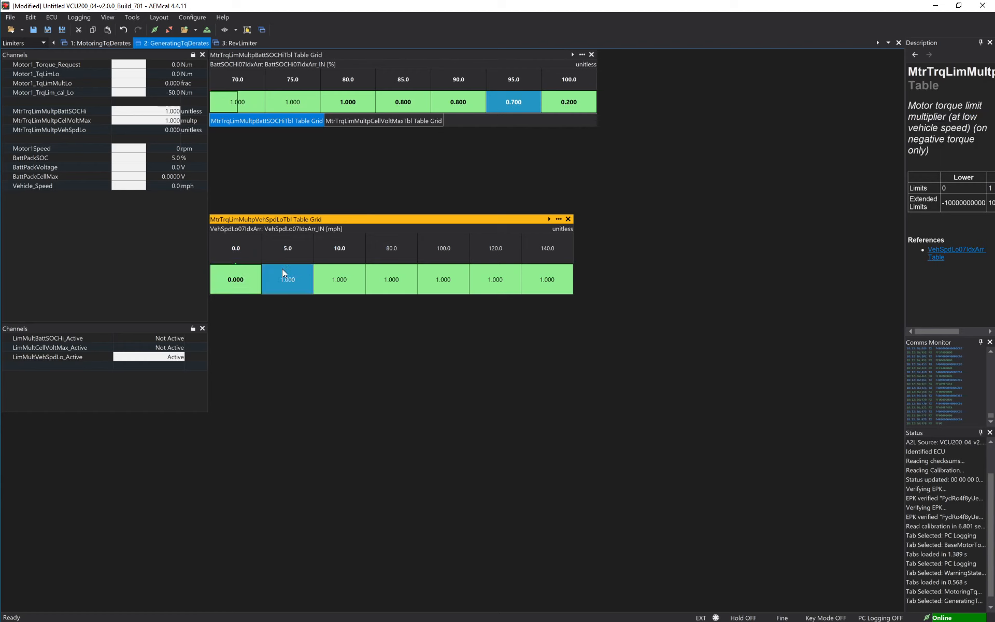
{"action": "type", "text": "0."}
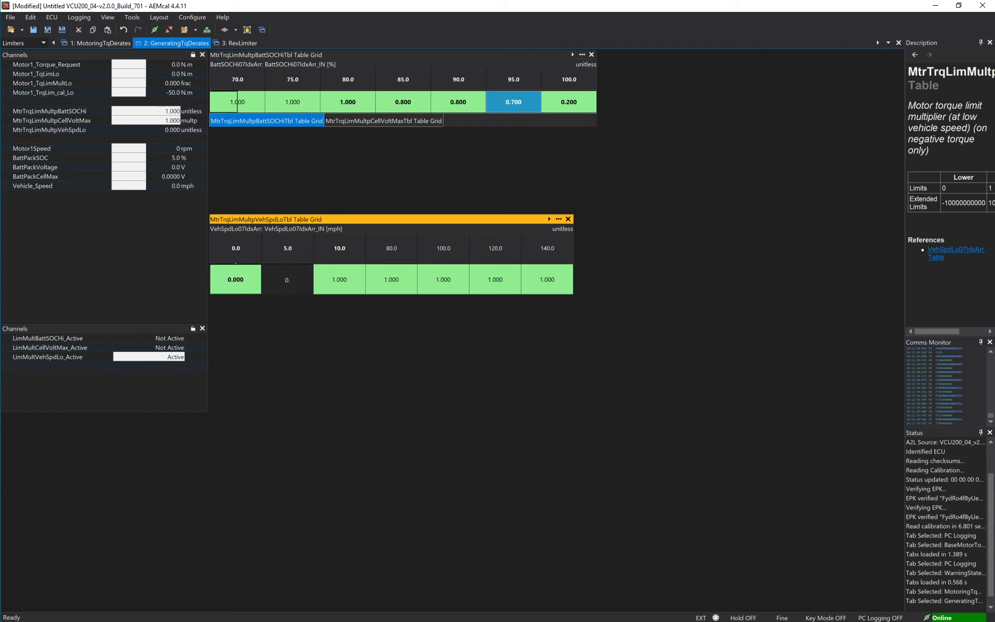
{"action": "type", "text": "7"}
{"action": "key", "text": "Return"}
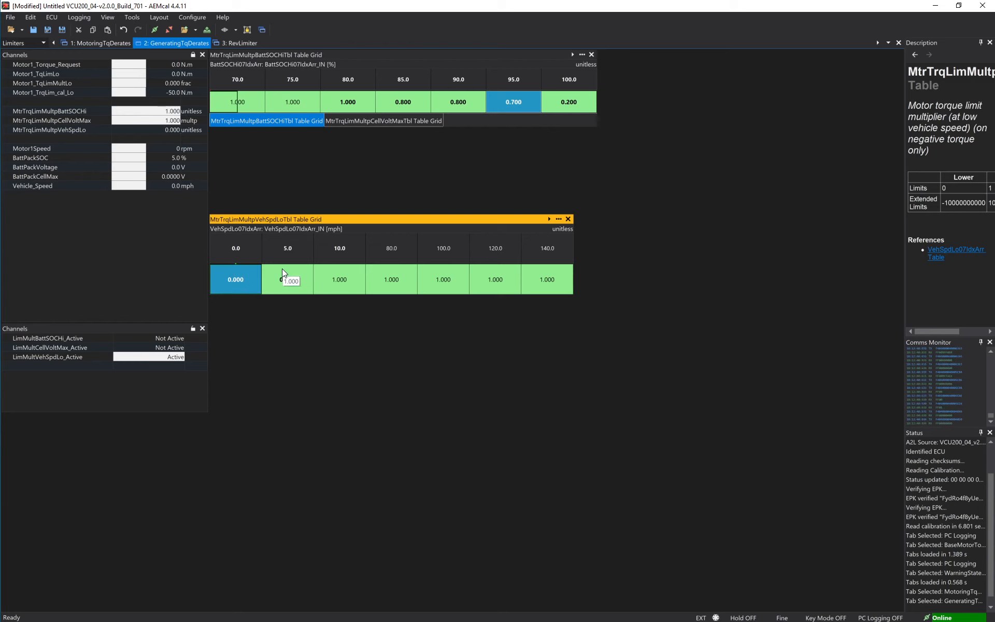
{"action": "left_click", "coordinate": [356, 282]}
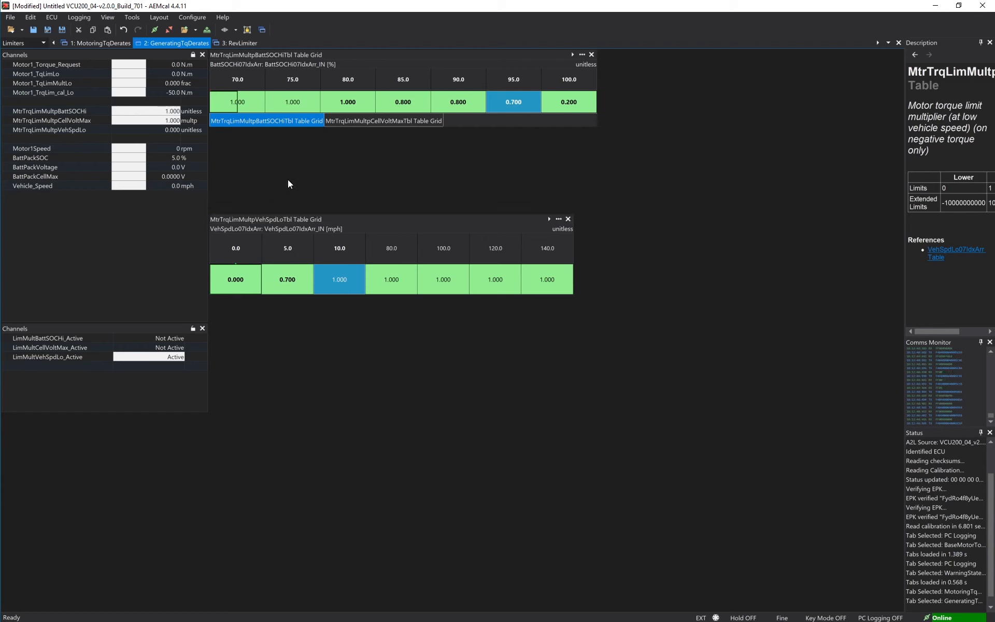
Show the MotoringTqDerates page and examine the BattPackSOC, BattPackCellMin and BattPackCellMax channels.
{"action": "left_click", "coordinate": [94, 45]}
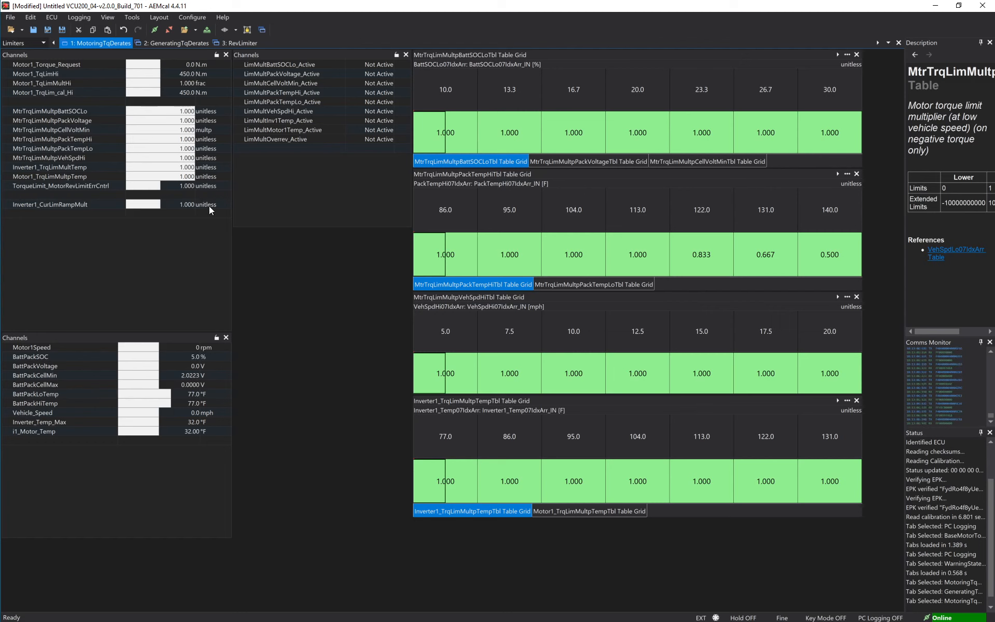
{"action": "left_click", "coordinate": [70, 357]}
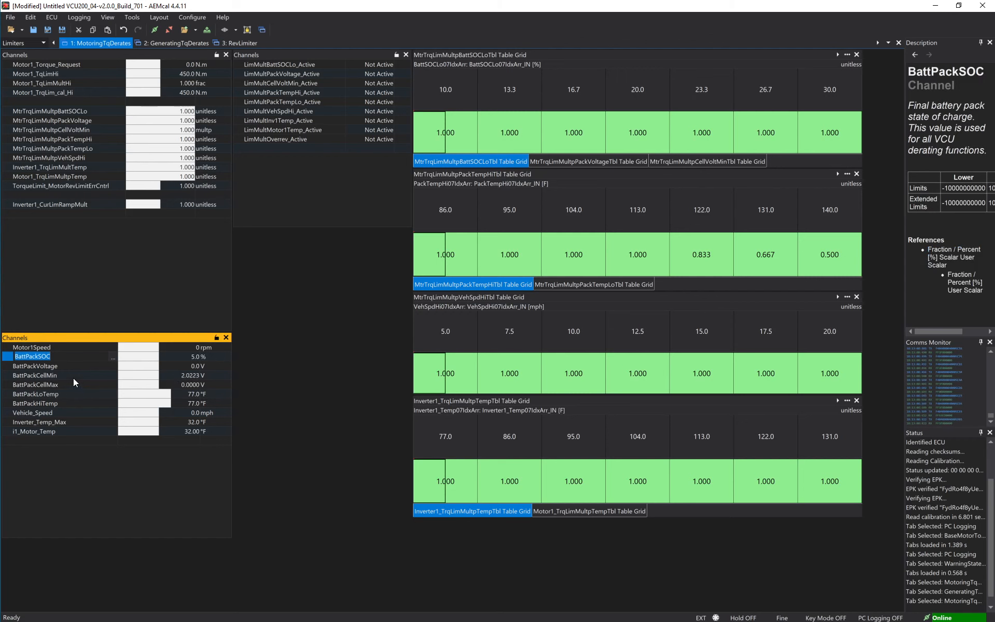
{"action": "left_click", "coordinate": [73, 378]}
{"action": "left_click", "coordinate": [76, 385]}
{"action": "left_click", "coordinate": [78, 440]}
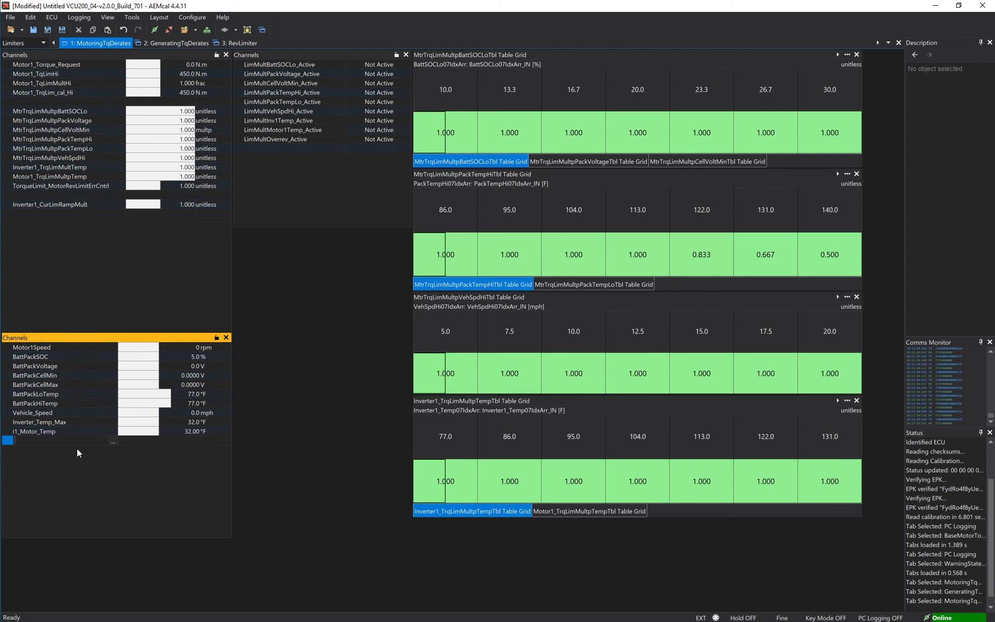
{"action": "left_click", "coordinate": [304, 280]}
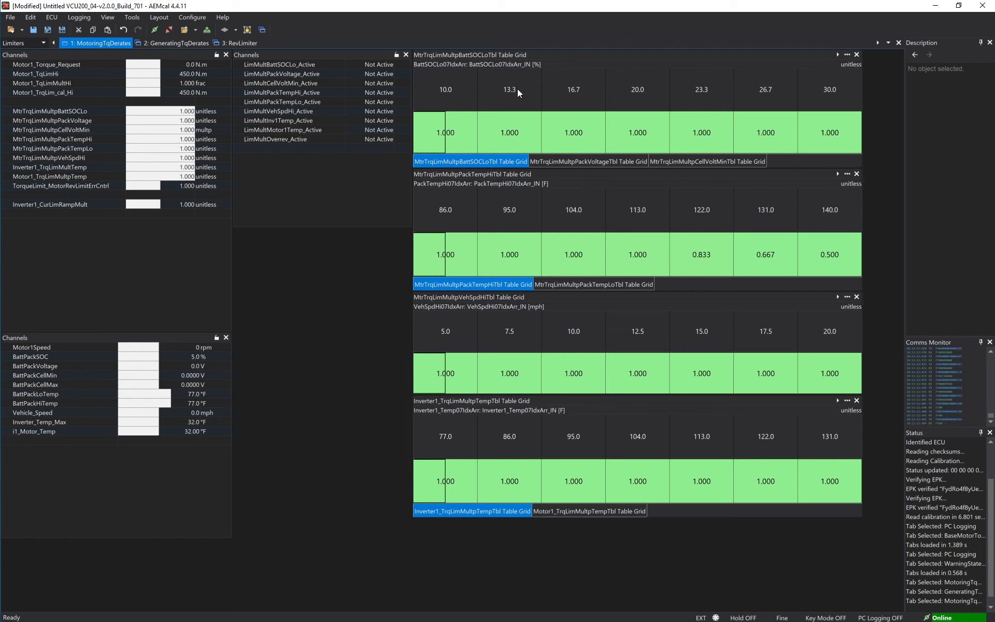
Set the low-SOC torque limit multiplier at 10 % battery SOC to 0.4.
{"action": "left_click", "coordinate": [438, 55]}
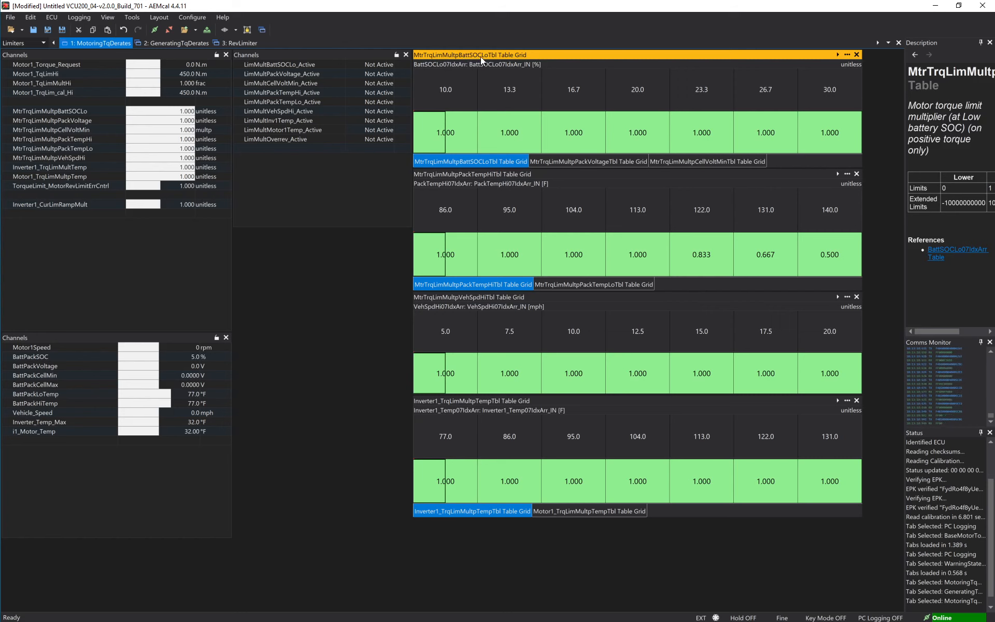
{"action": "left_click", "coordinate": [456, 92]}
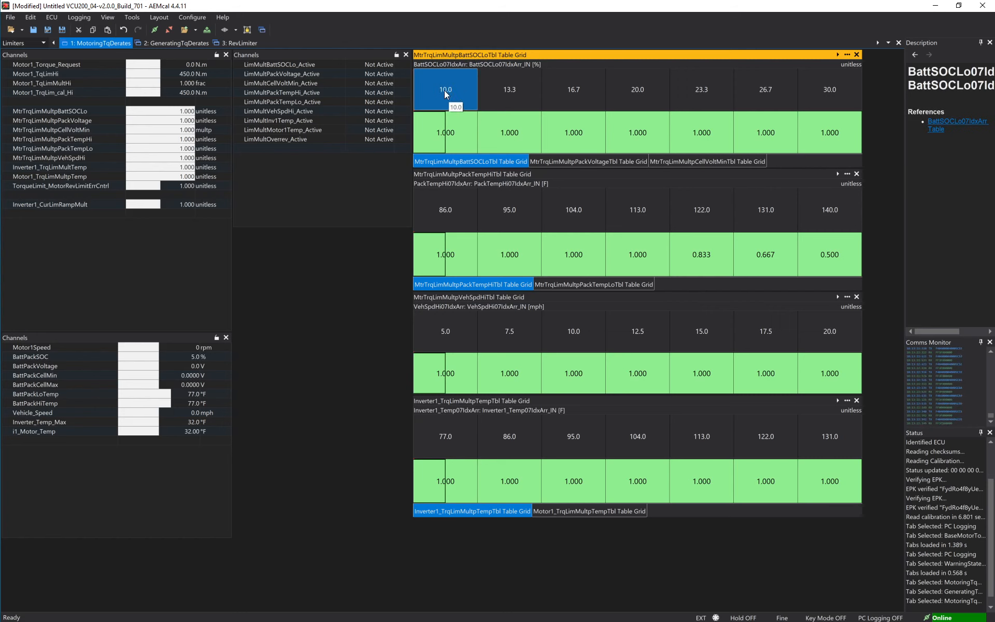
{"action": "left_click", "coordinate": [457, 133]}
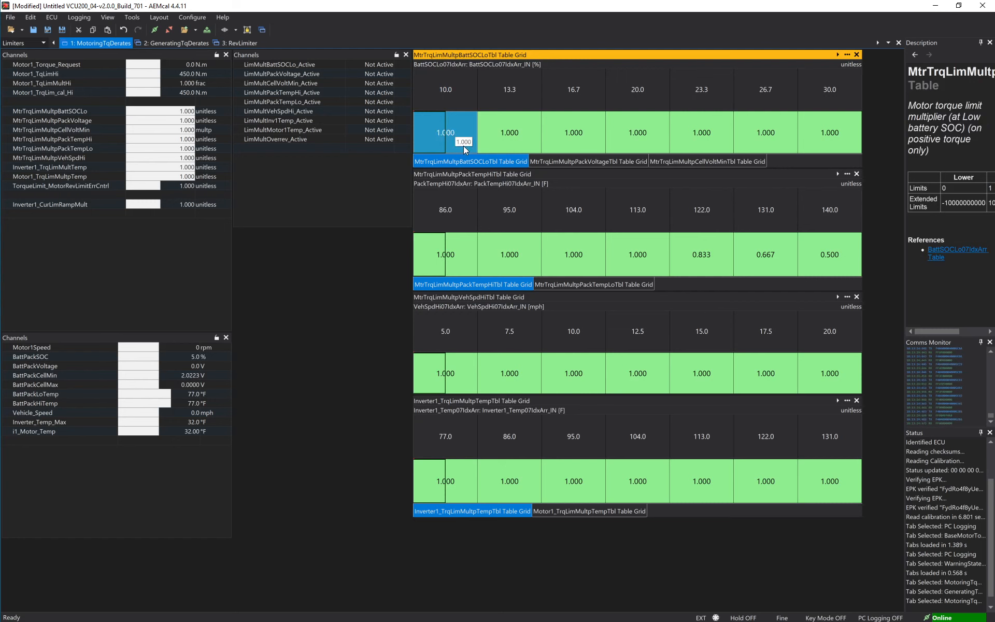
{"action": "type", "text": "0."}
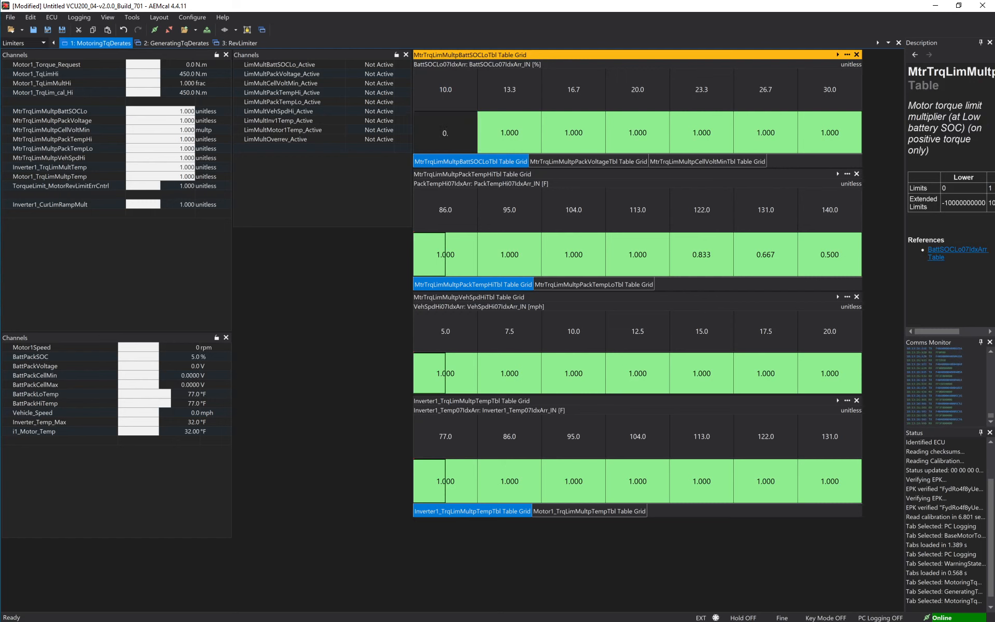
{"action": "type", "text": "4"}
{"action": "key", "text": "Return"}
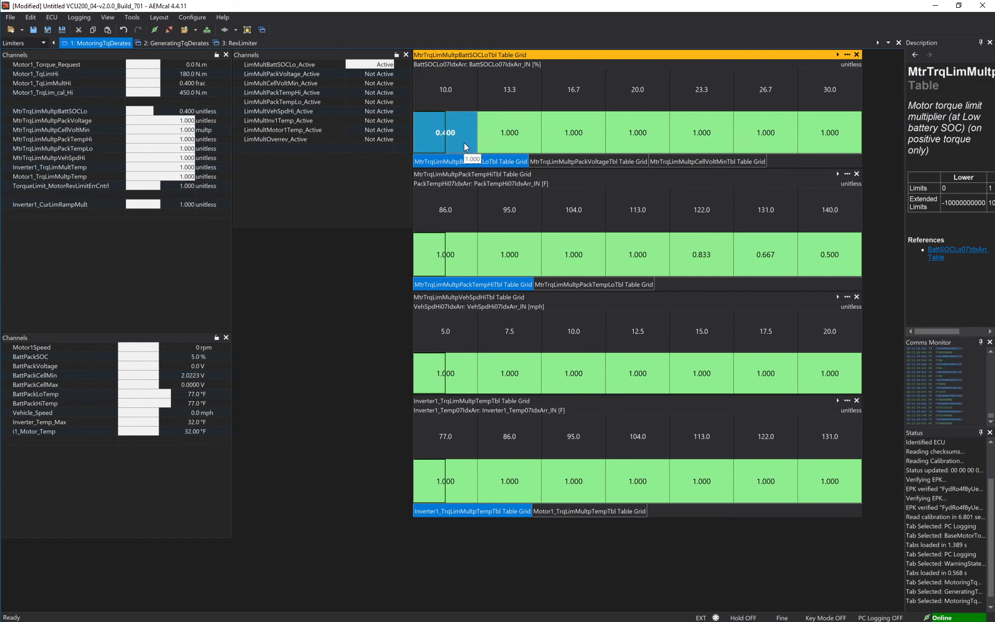
Interpolate the low-SOC torque limit multipliers across the cells from 10 % to 20 % battery SOC.
{"action": "left_click", "coordinate": [527, 125]}
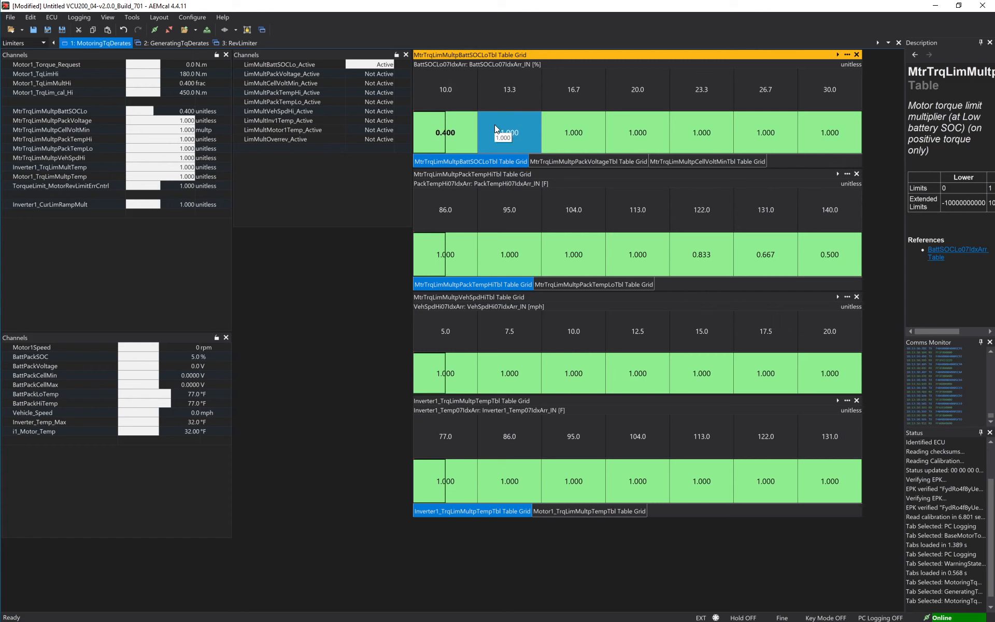
{"action": "key", "text": "Left"}
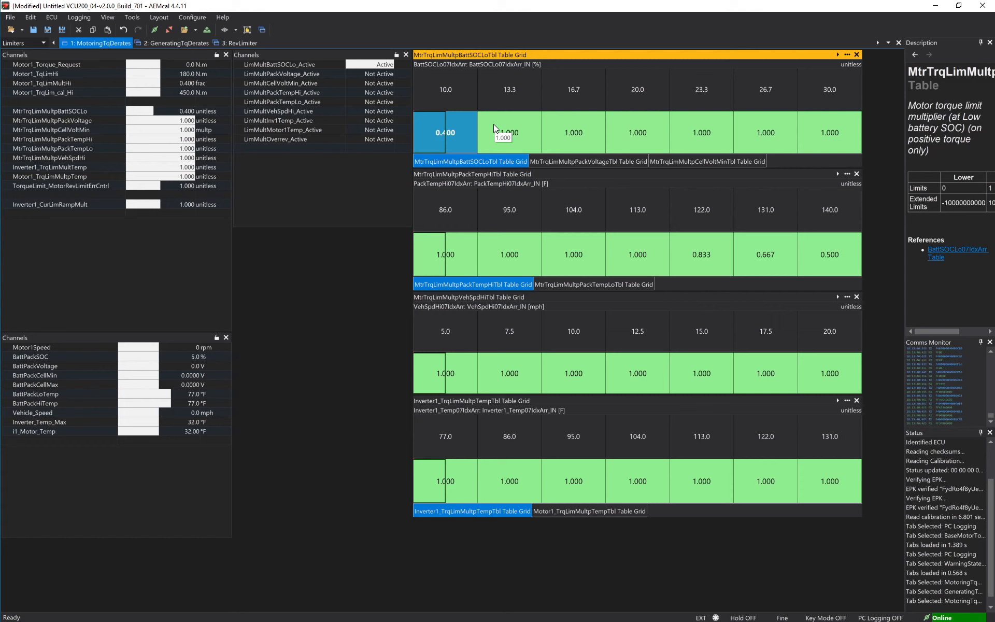
{"action": "left_click", "coordinate": [508, 130]}
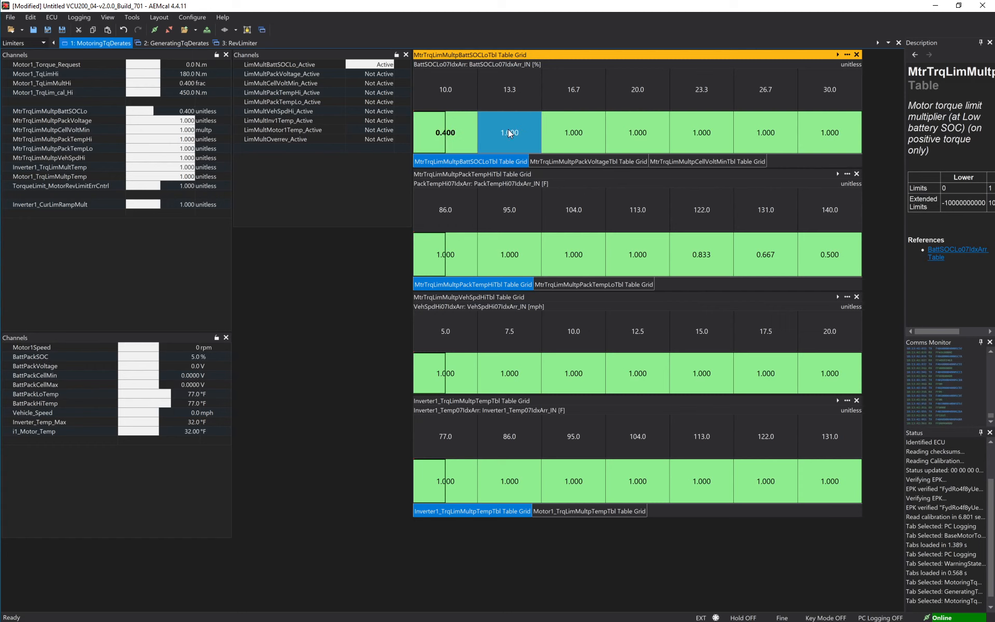
{"action": "left_click", "coordinate": [582, 131]}
{"action": "left_click", "coordinate": [638, 132]}
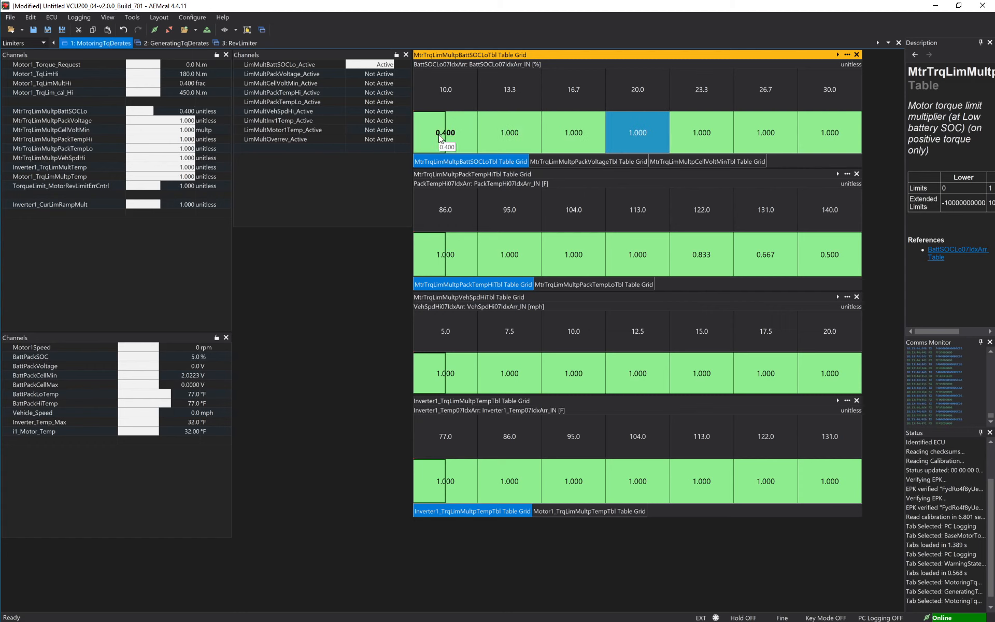
{"action": "left_click_drag", "start_coordinate": [439, 134], "coordinate": [619, 131]}
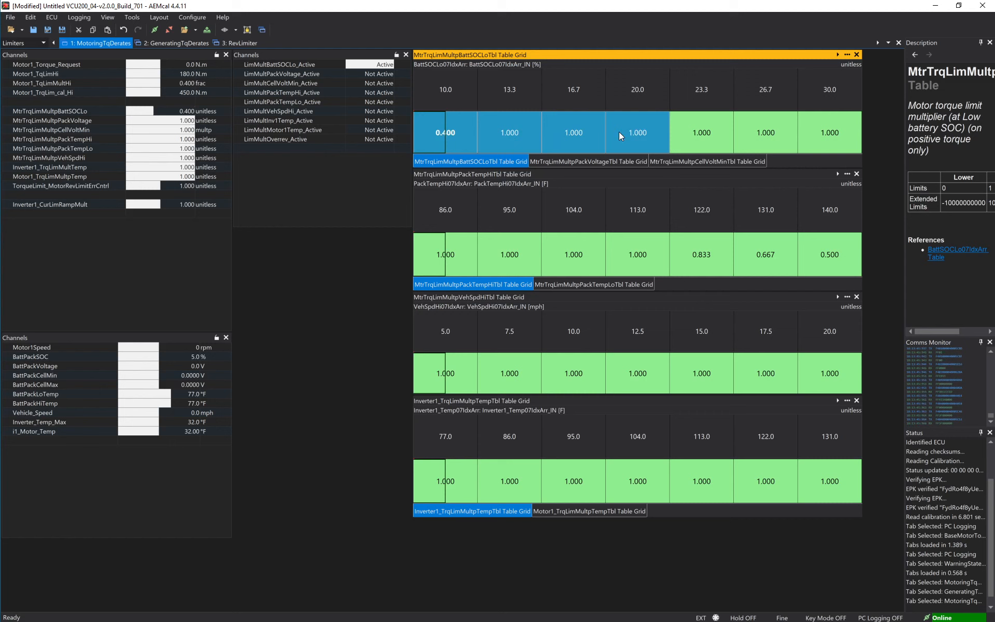
{"action": "right_click", "coordinate": [586, 135]}
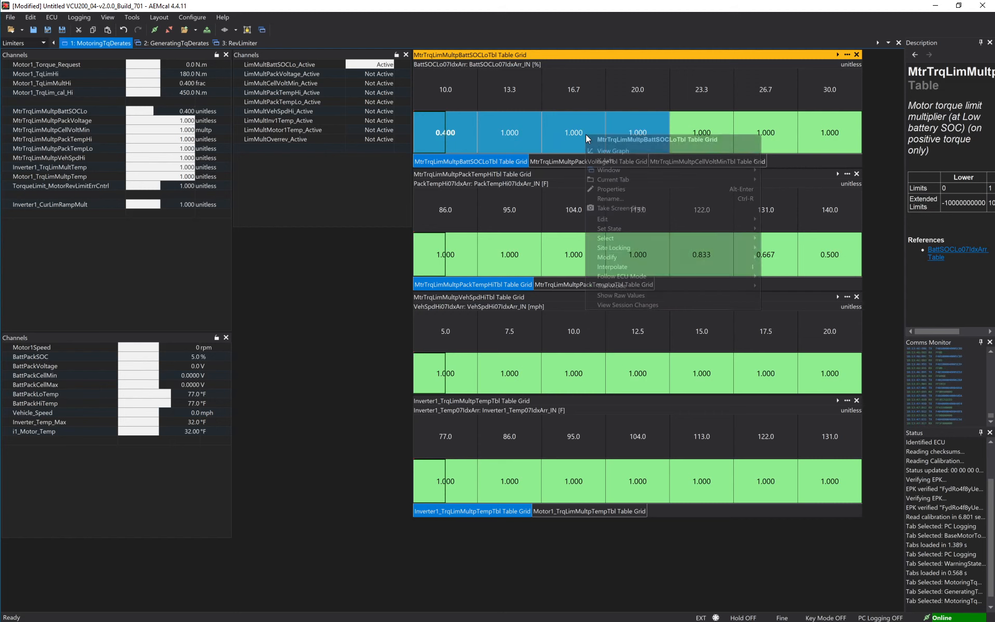
{"action": "left_click", "coordinate": [626, 267]}
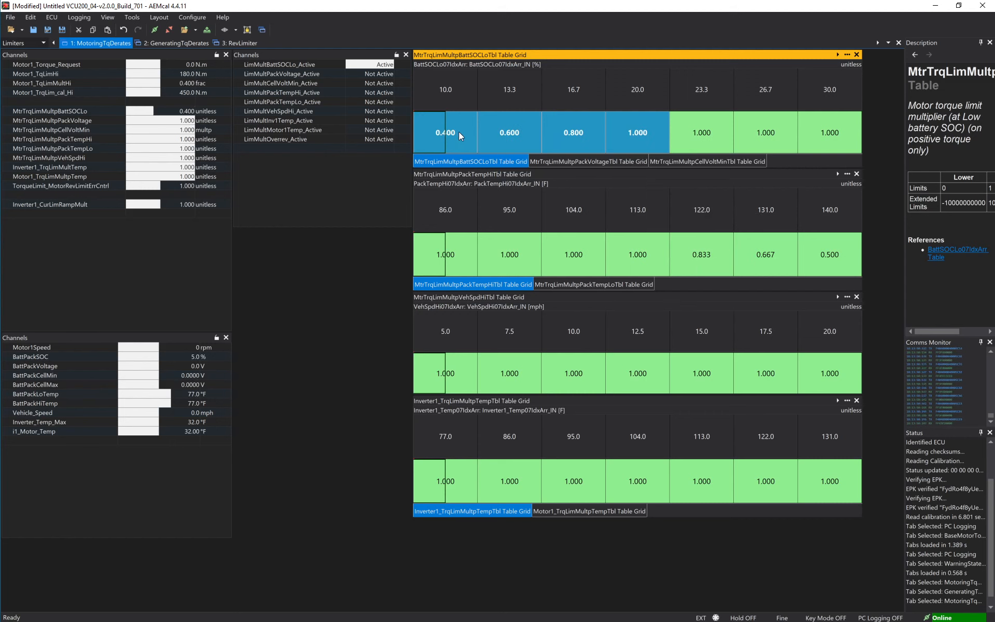
Review the low-SOC multiplier at 23.3 % battery SOC and the 13.3 % and 16.7 % breakpoints.
{"action": "left_click", "coordinate": [686, 133]}
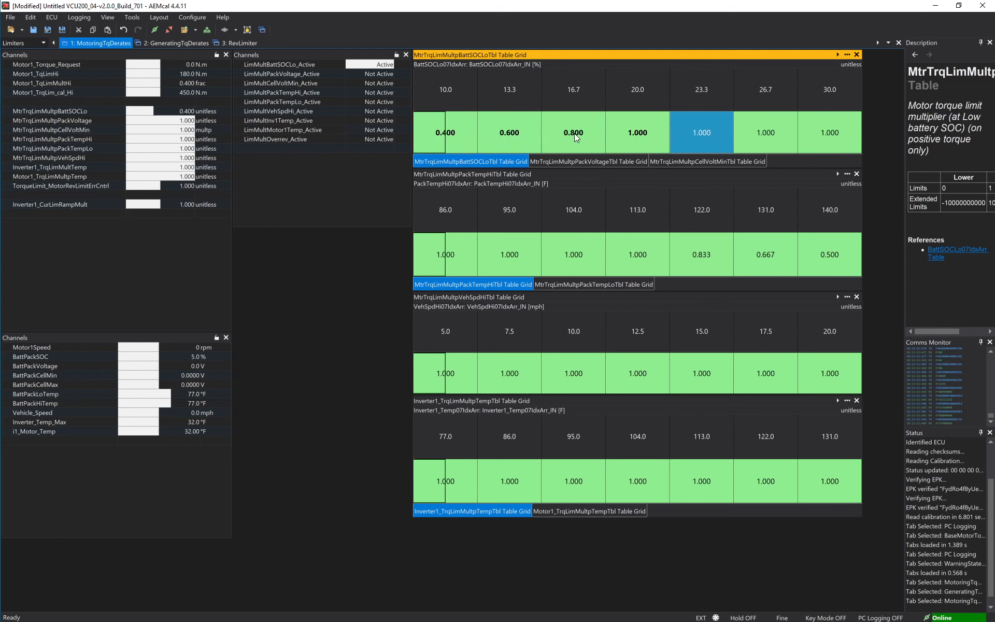
{"action": "left_click", "coordinate": [513, 91]}
{"action": "left_click", "coordinate": [574, 89]}
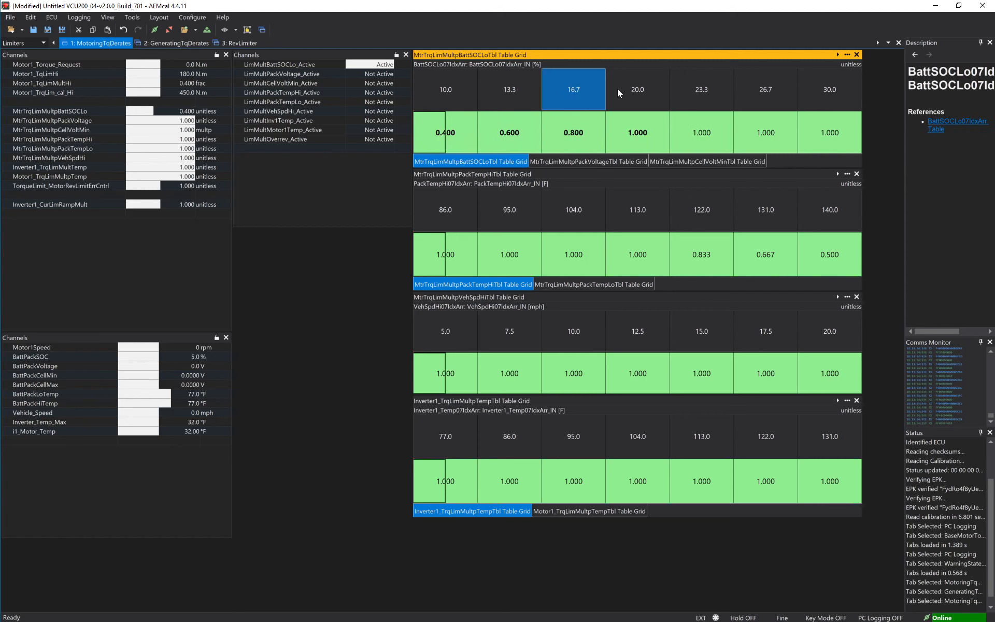
Review the low-SOC torque limit multipliers and their breakpoints between 13.3 % and 20 % battery SOC.
{"action": "left_click", "coordinate": [640, 90]}
{"action": "left_click", "coordinate": [627, 133]}
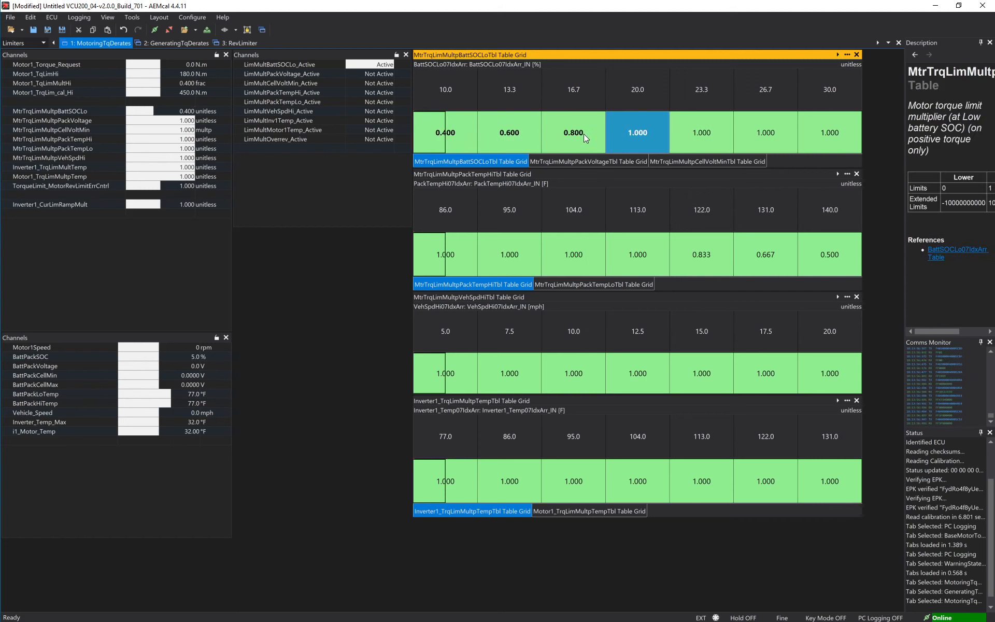
{"action": "left_click", "coordinate": [565, 133]}
{"action": "left_click", "coordinate": [510, 134]}
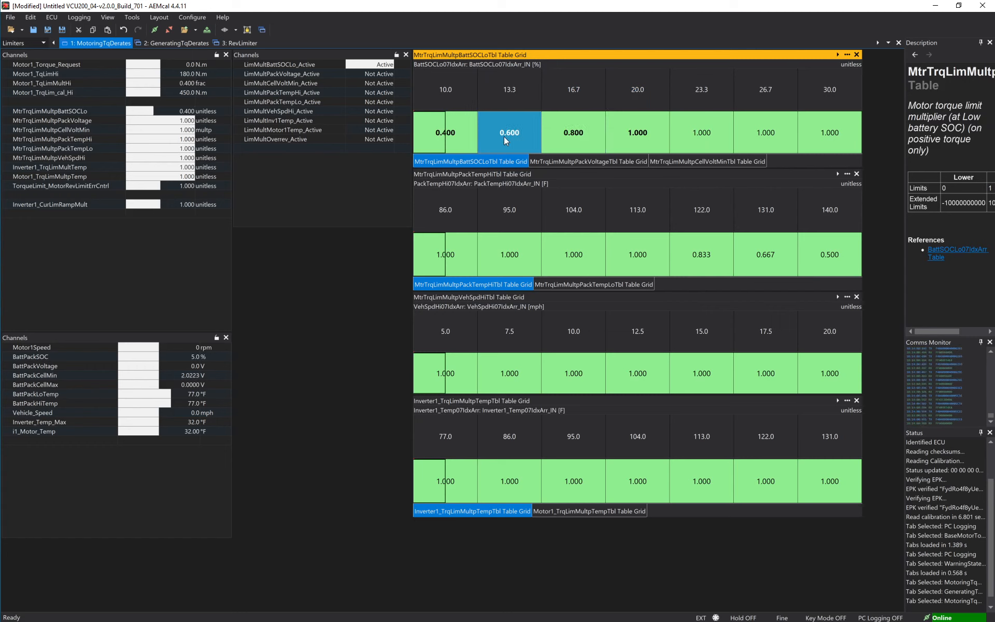
{"action": "left_click", "coordinate": [516, 86]}
{"action": "left_click", "coordinate": [566, 86]}
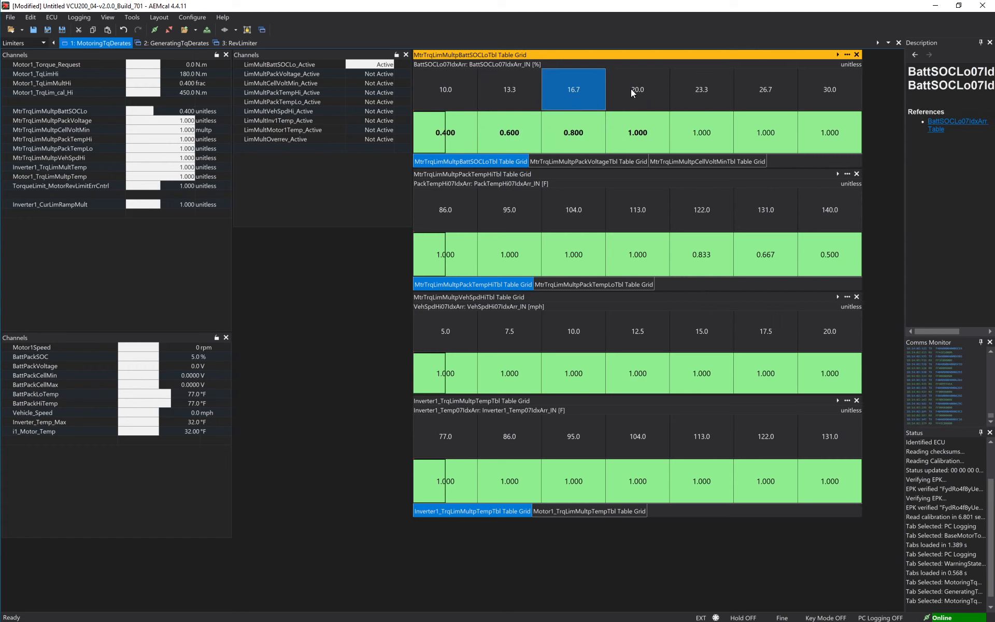
{"action": "left_click", "coordinate": [574, 134]}
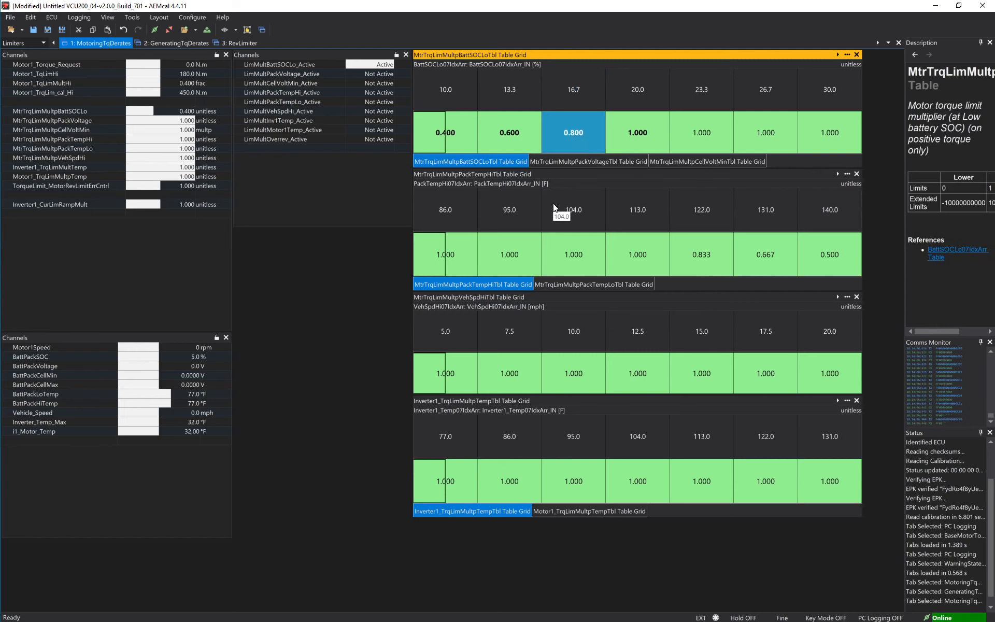
Set the motoring pack-voltage torque limit multipliers at 325.0, 325.8 and 326.7 V to 0.5.
{"action": "left_click", "coordinate": [560, 161]}
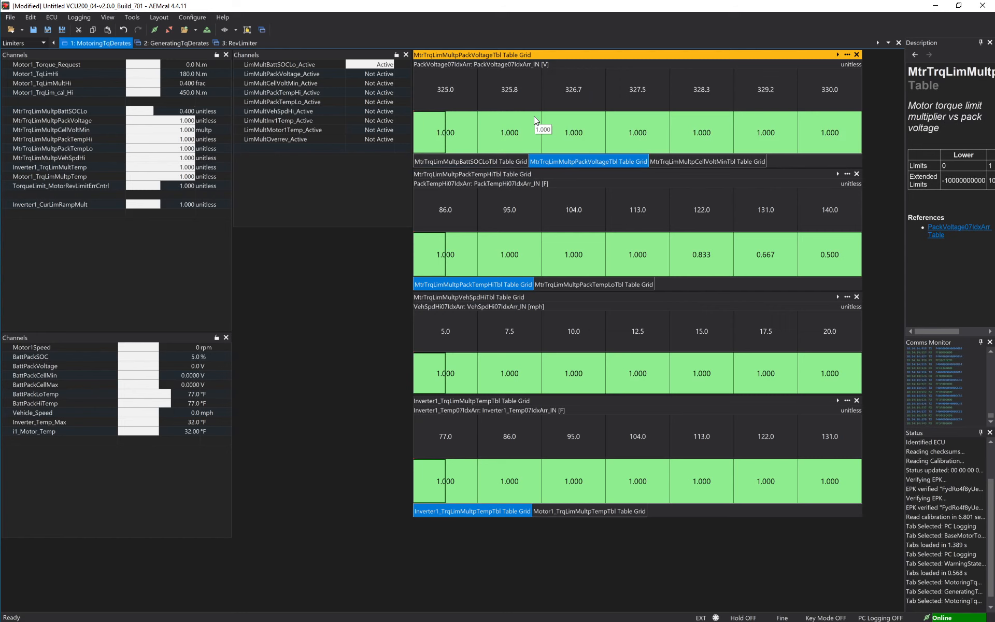
{"action": "left_click", "coordinate": [505, 133]}
{"action": "left_click", "coordinate": [449, 135]}
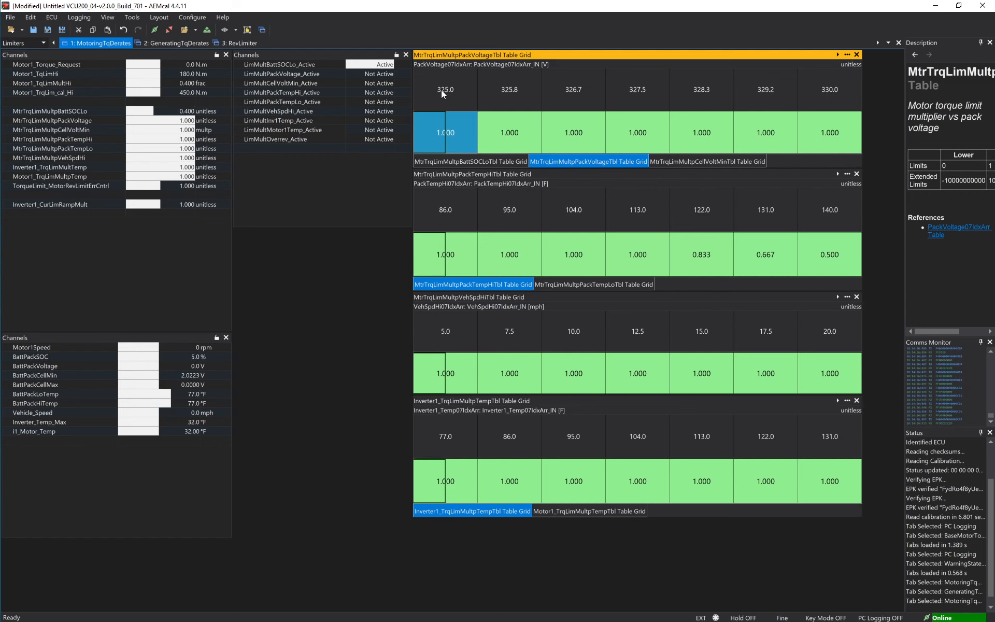
{"action": "left_click_drag", "start_coordinate": [440, 89], "coordinate": [813, 91]}
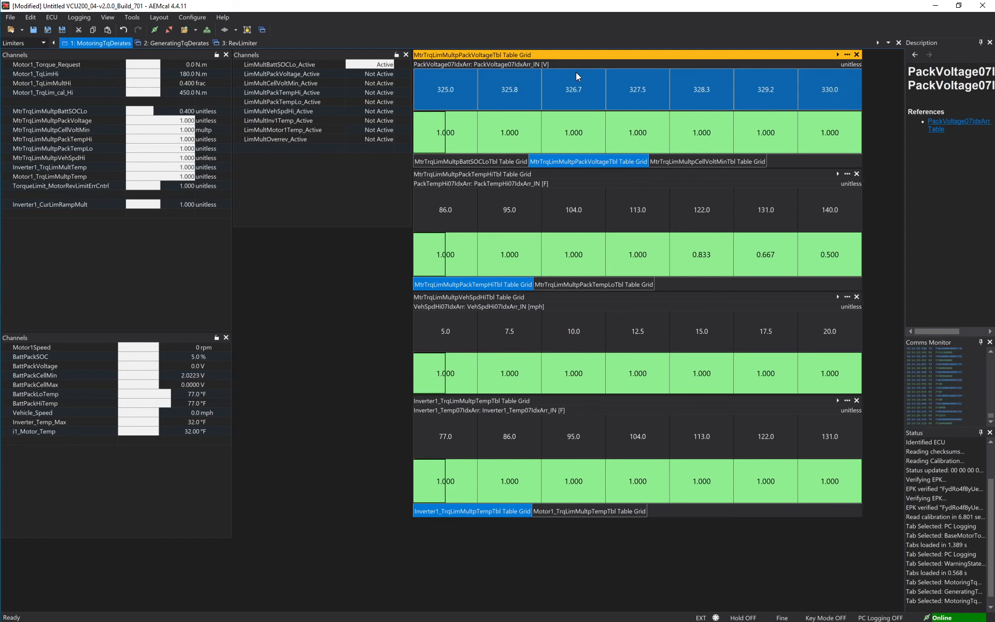
{"action": "left_click", "coordinate": [653, 137]}
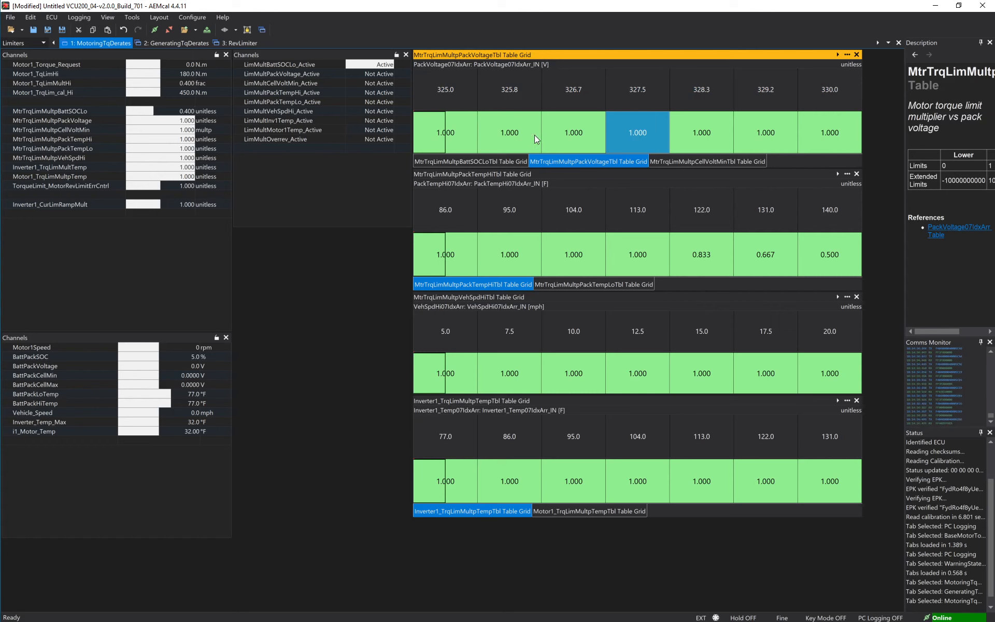
{"action": "left_click_drag", "start_coordinate": [558, 130], "coordinate": [448, 134]}
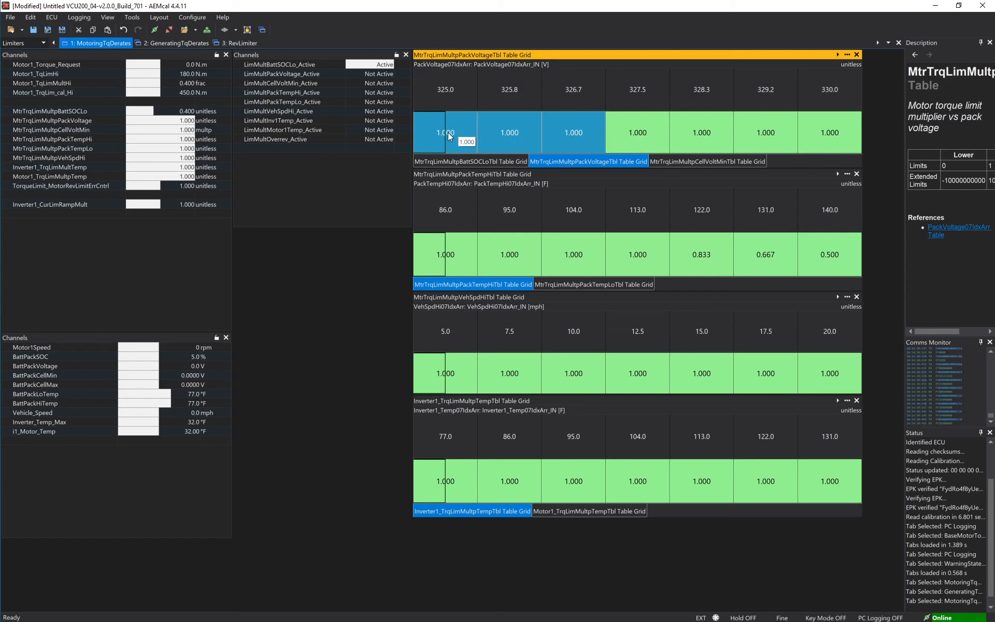
{"action": "type", "text": "0"}
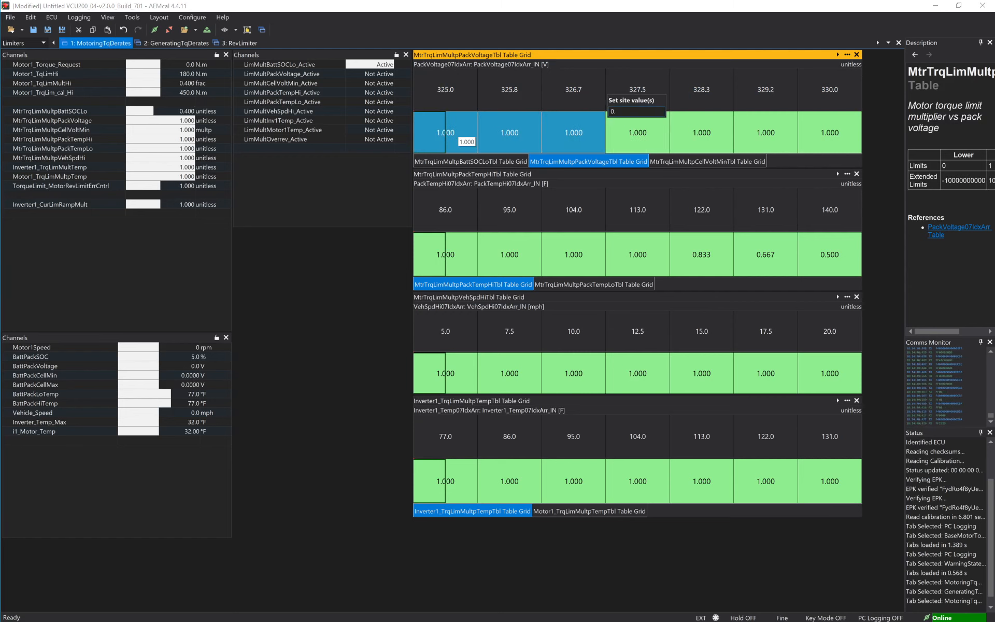
{"action": "type", "text": ".5"}
{"action": "key", "text": "Return"}
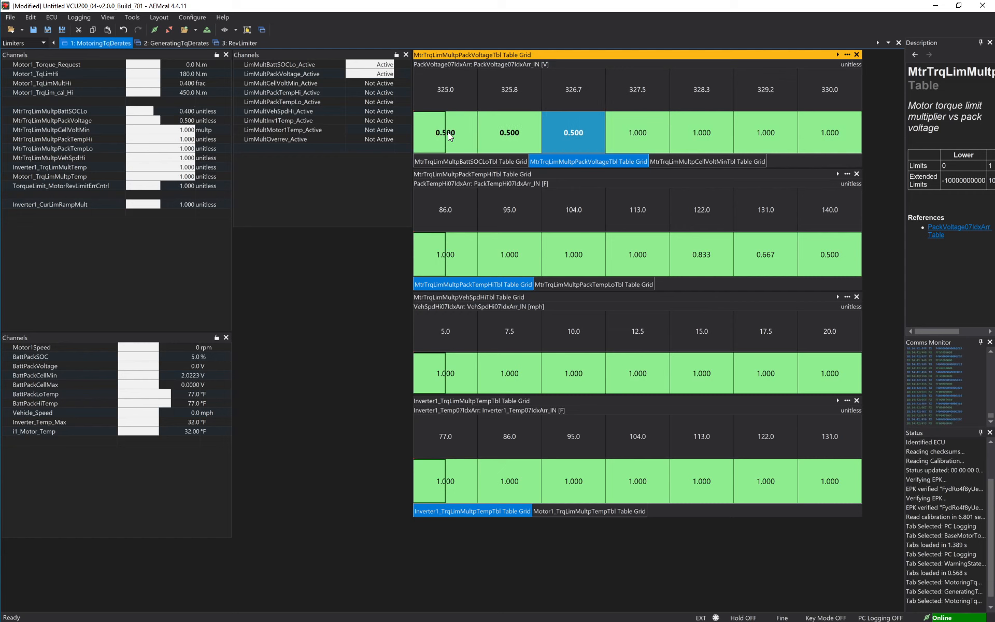
Interpolate the pack-voltage torque limit multipliers across the cells from 326.7 V to 328.3 V.
{"action": "key", "text": "shift+Right"}
{"action": "key", "text": "shift+Right"}
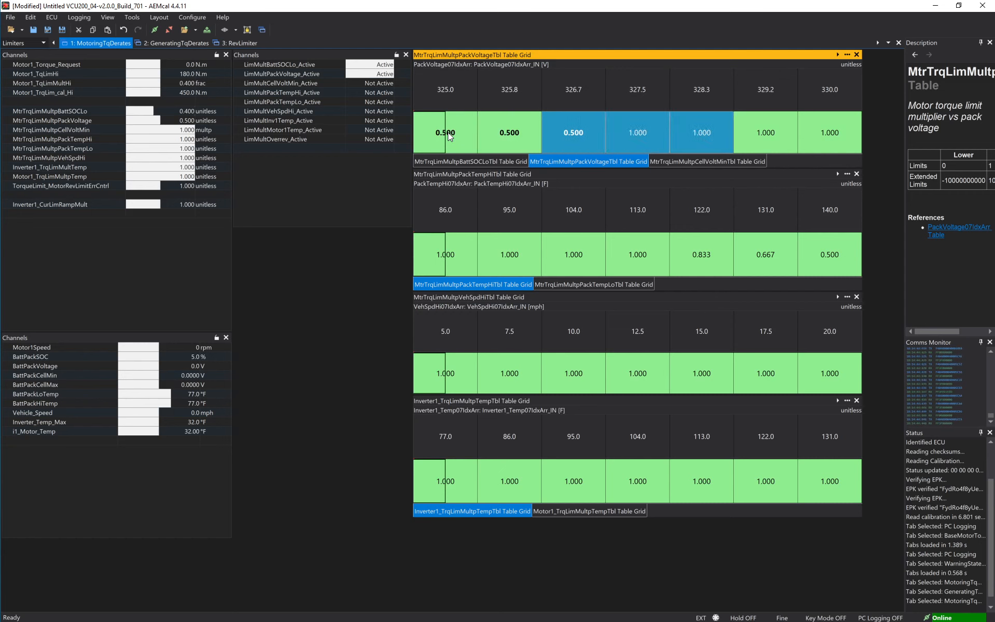
{"action": "right_click", "coordinate": [640, 131]}
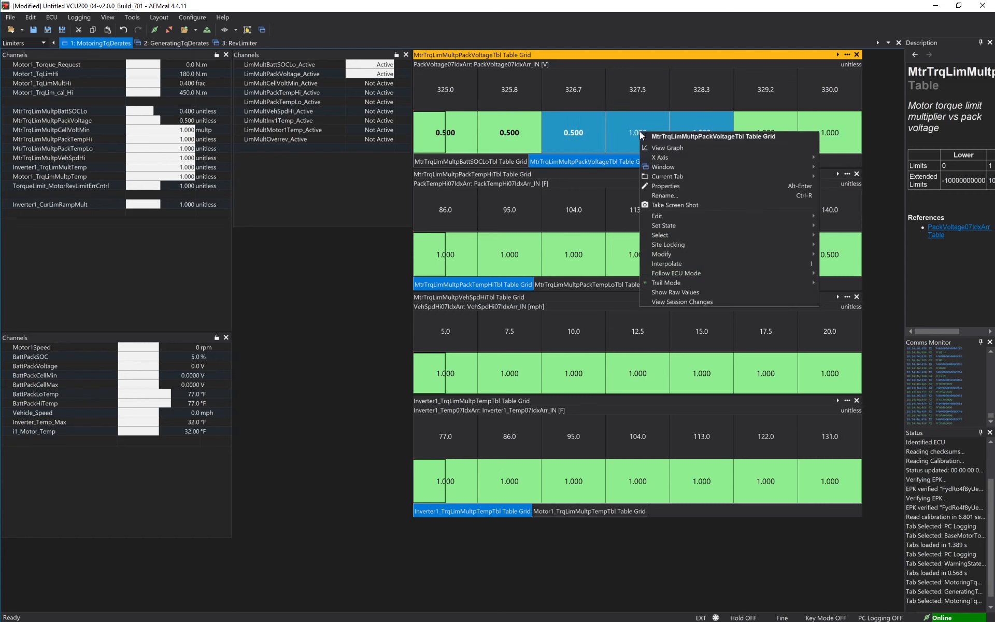
{"action": "left_click", "coordinate": [767, 260]}
{"action": "left_click", "coordinate": [769, 131]}
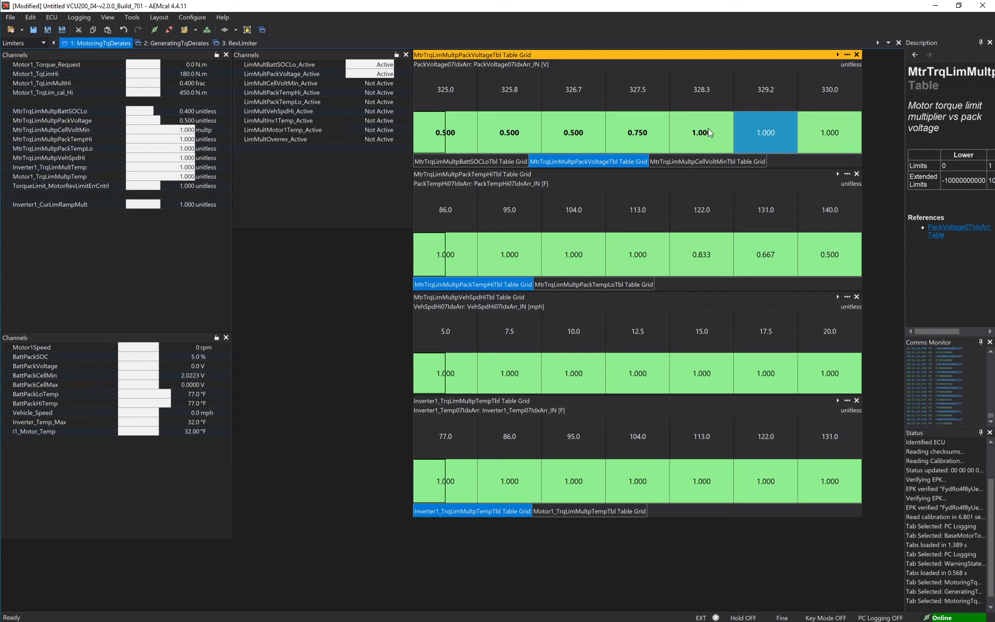
{"action": "left_click", "coordinate": [578, 132]}
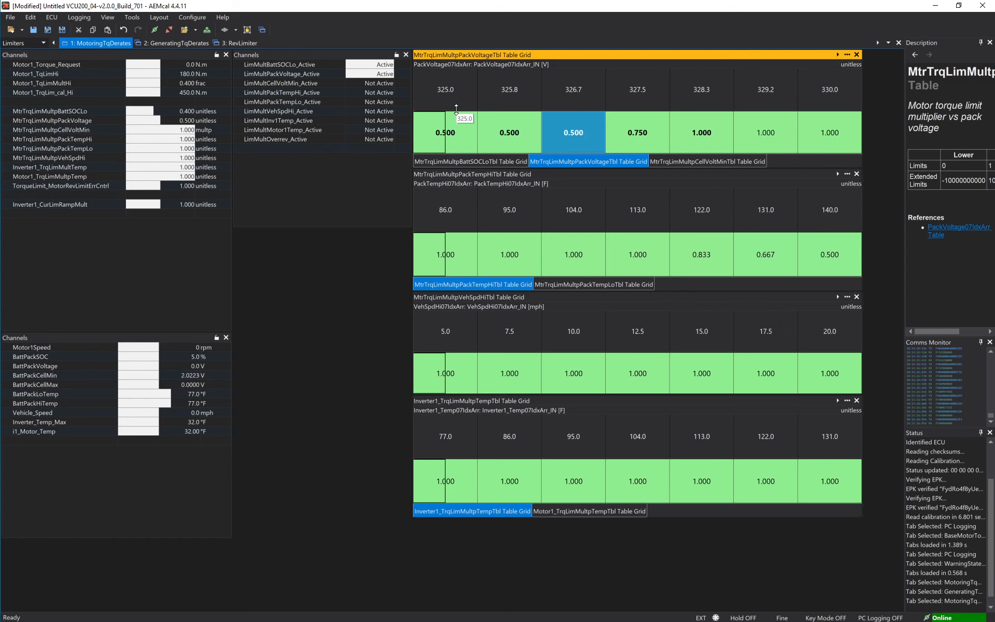
{"action": "left_click", "coordinate": [461, 133]}
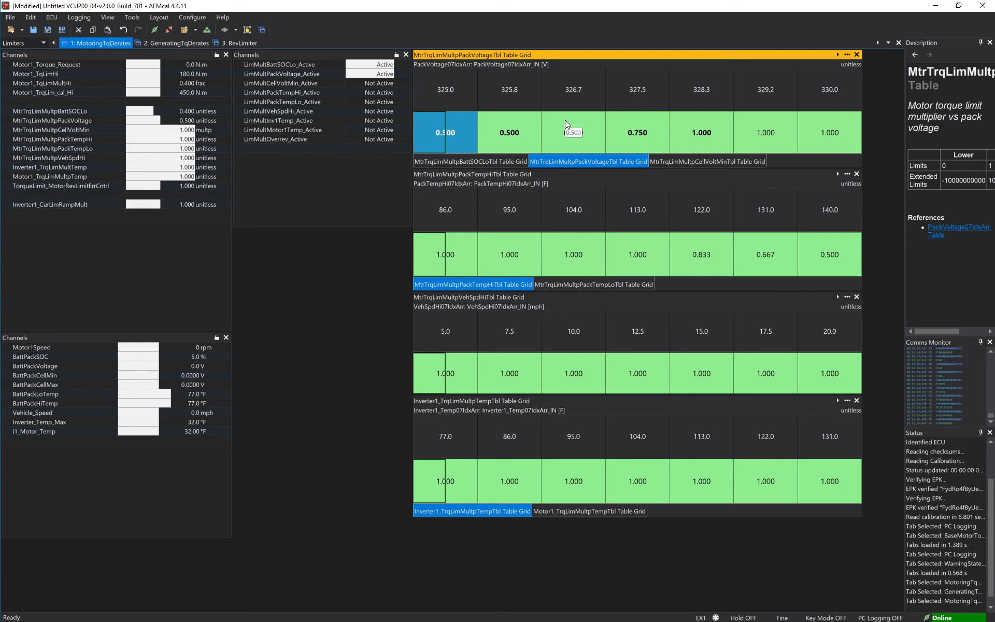
Set the motoring minimum-cell-voltage torque limit multipliers at 2.80, 2.90 and 3.00 V to 0.7.
{"action": "left_click", "coordinate": [667, 162]}
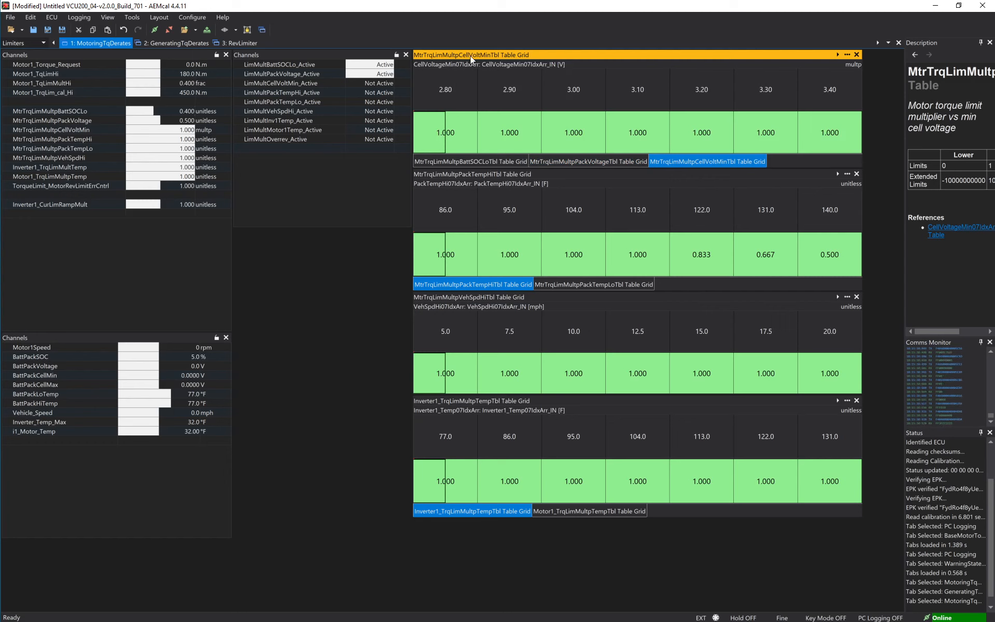
{"action": "left_click", "coordinate": [466, 132]}
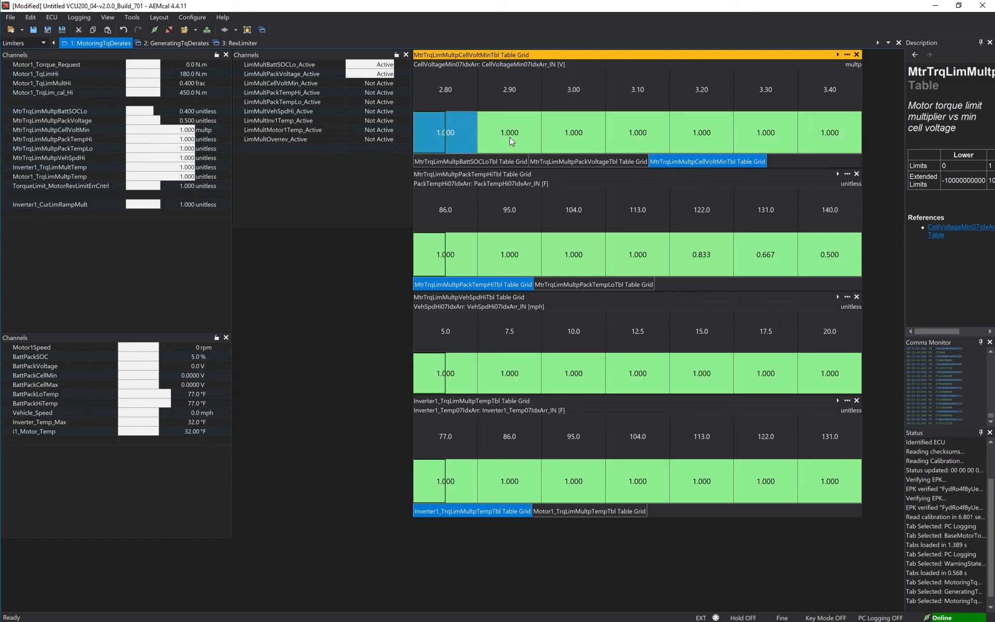
{"action": "left_click", "coordinate": [509, 137]}
{"action": "left_click", "coordinate": [461, 135]}
{"action": "left_click", "coordinate": [518, 130]}
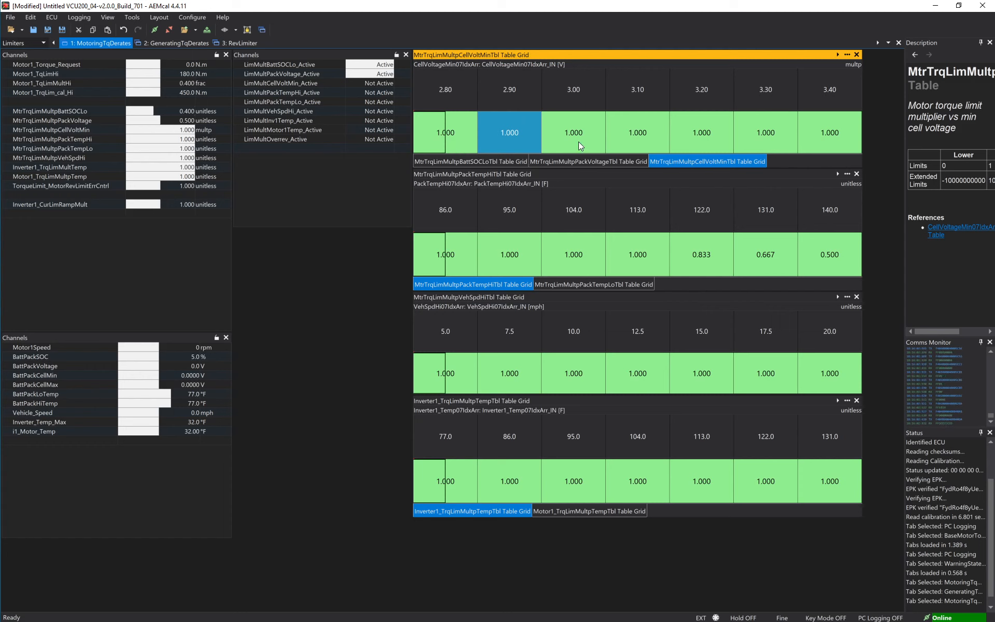
{"action": "left_click_drag", "start_coordinate": [578, 141], "coordinate": [451, 138]}
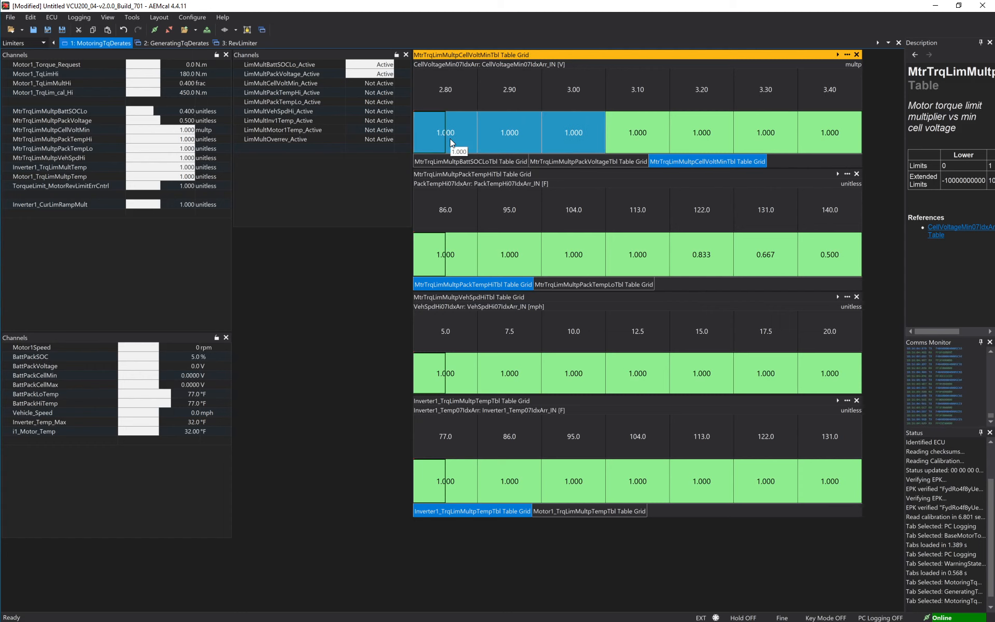
{"action": "type", "text": "0."}
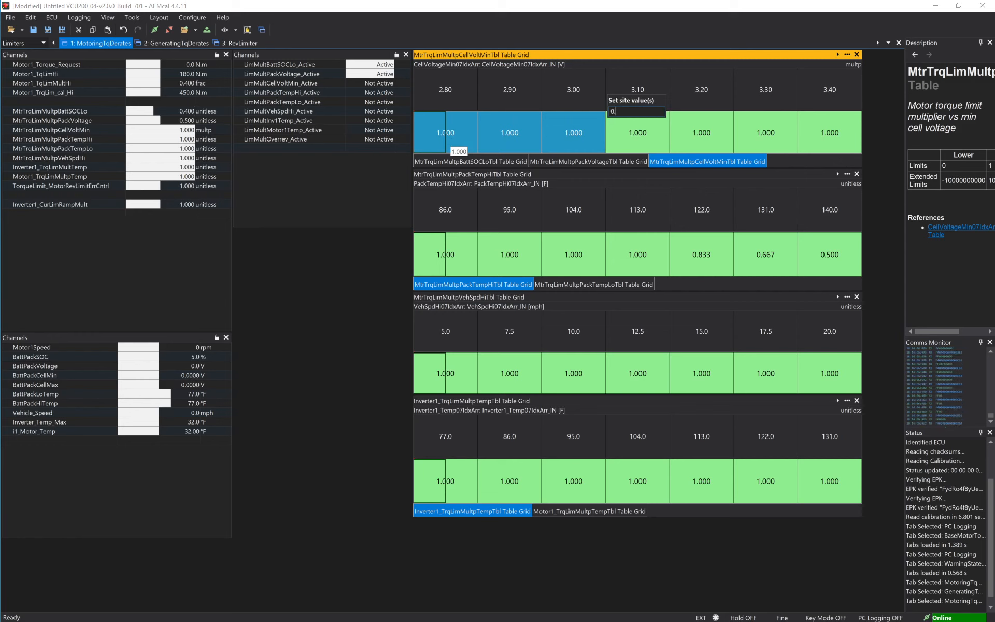
{"action": "type", "text": "7"}
{"action": "key", "text": "Return"}
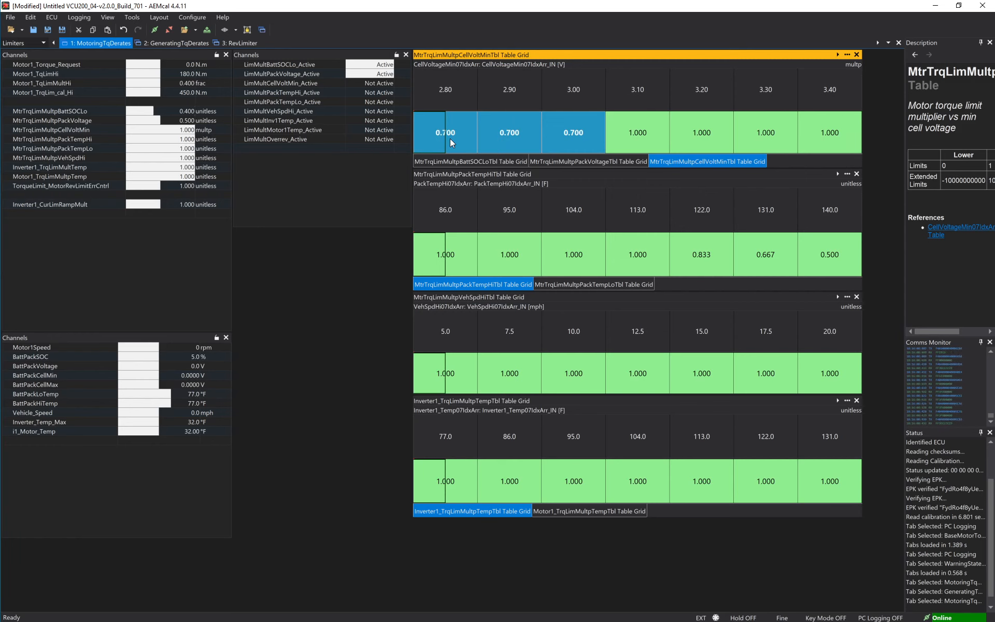
{"action": "key", "text": "Right"}
{"action": "key", "text": "Right"}
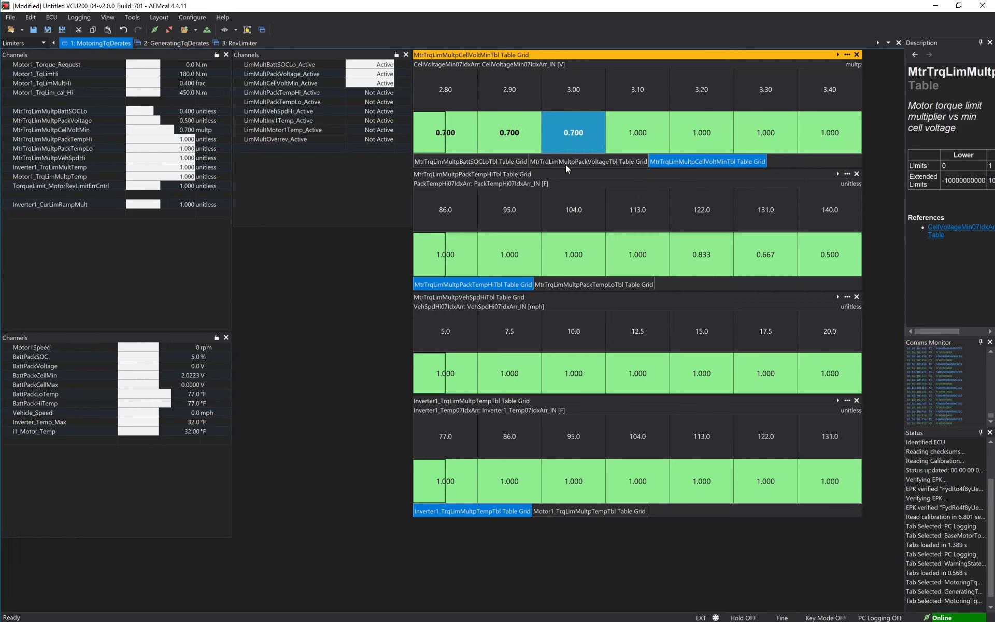
Compare the multipliers in the motoring pack-voltage, low-SOC and minimum-cell-voltage derate tables.
{"action": "left_click", "coordinate": [611, 161]}
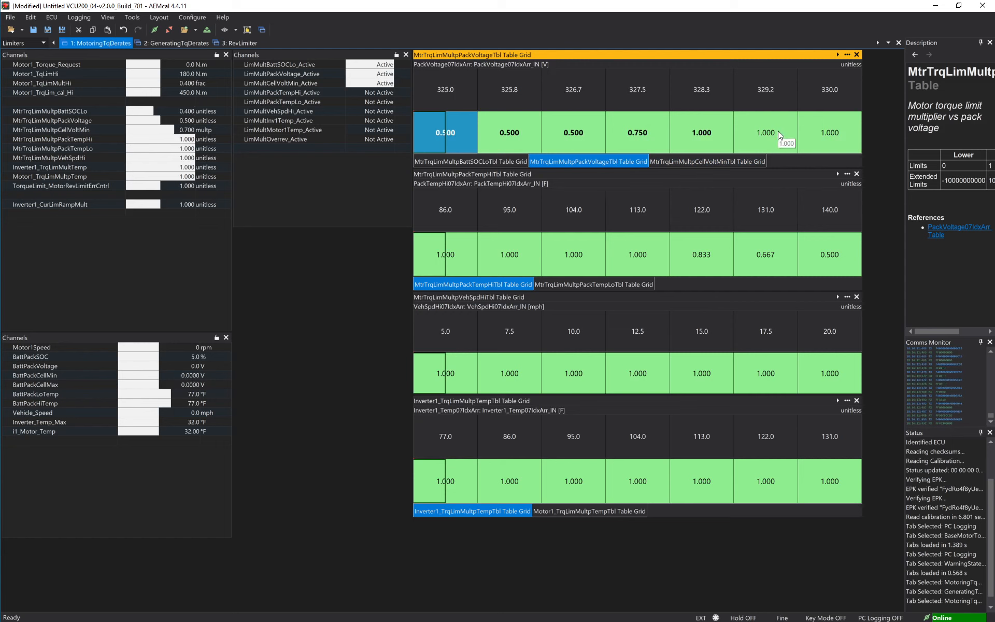
{"action": "left_click", "coordinate": [824, 125]}
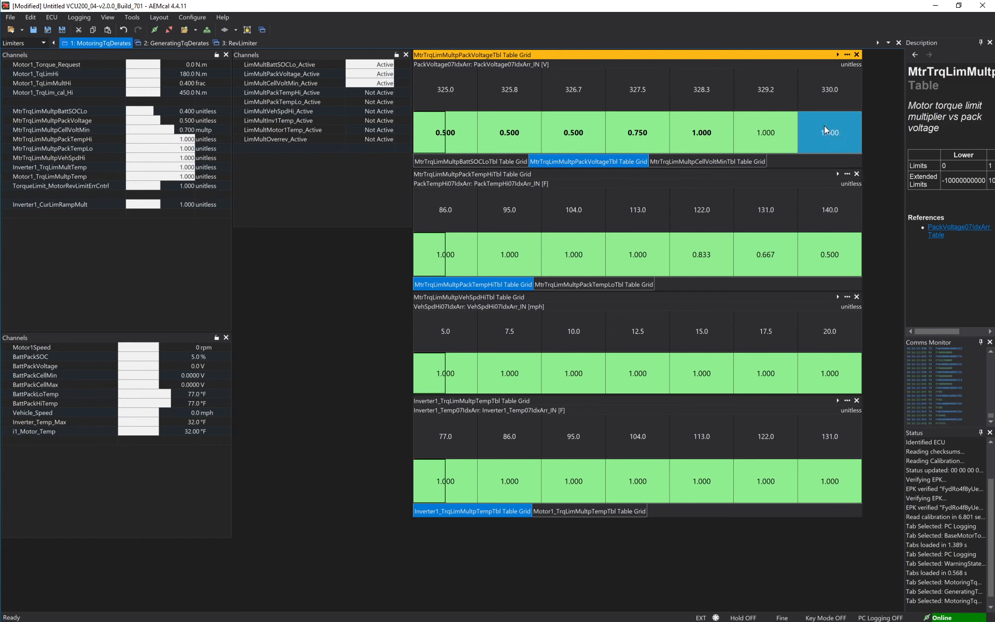
{"action": "left_click", "coordinate": [507, 162]}
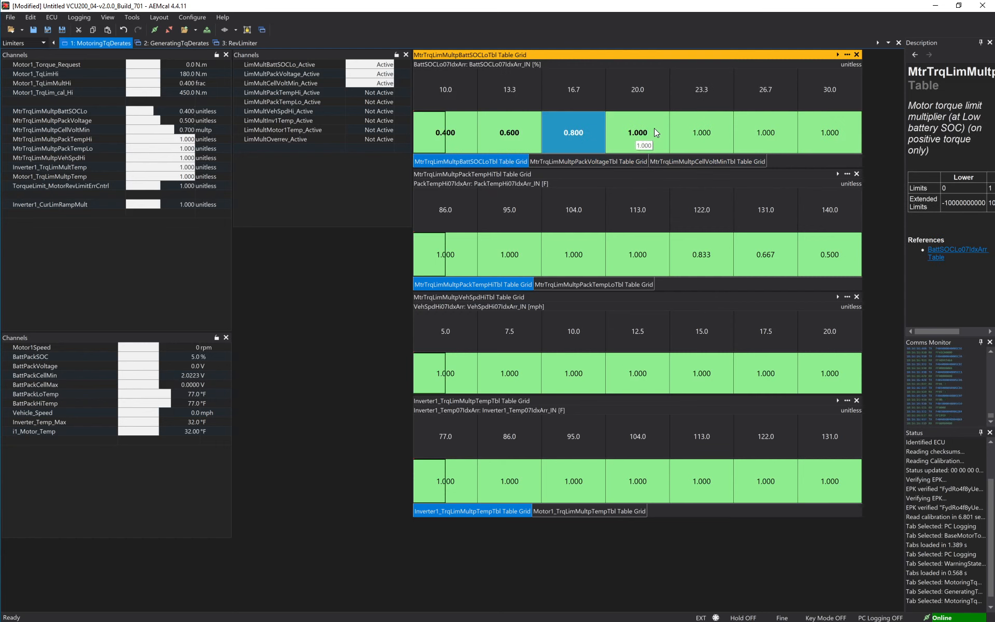
{"action": "left_click", "coordinate": [830, 126]}
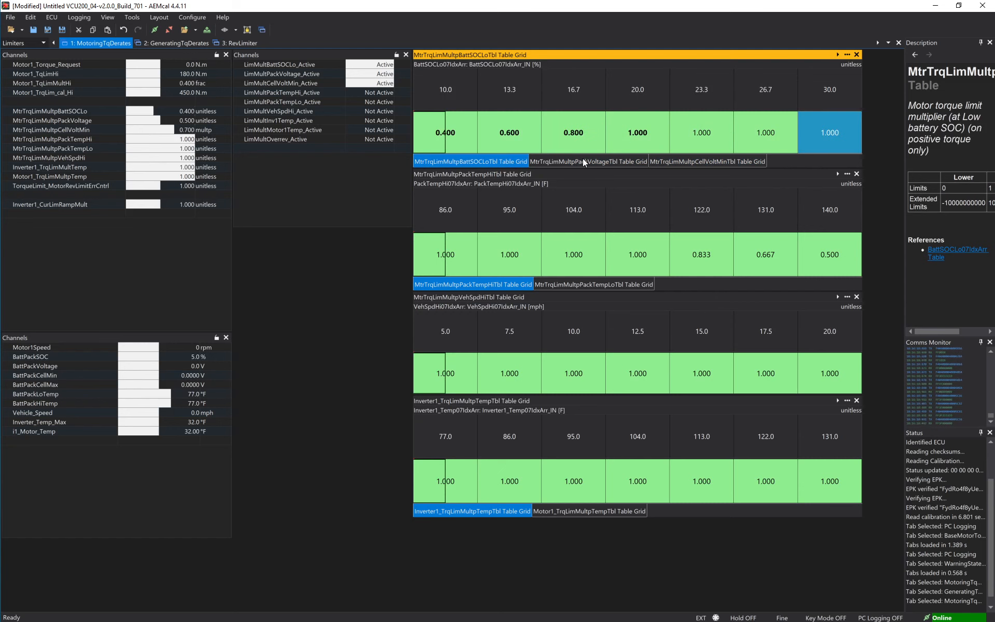
{"action": "left_click", "coordinate": [693, 161]}
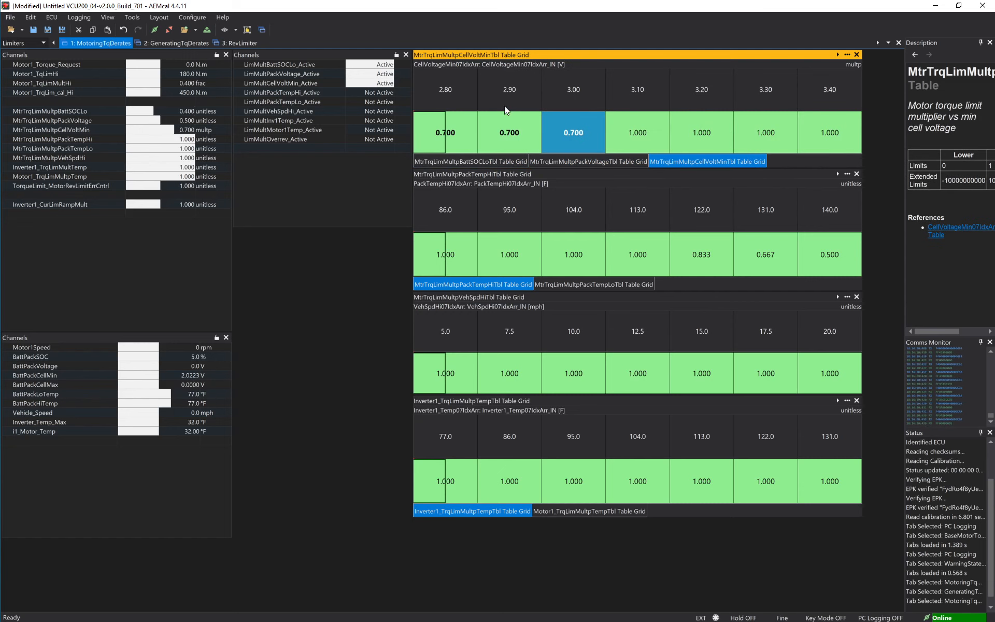
{"action": "left_click", "coordinate": [641, 130]}
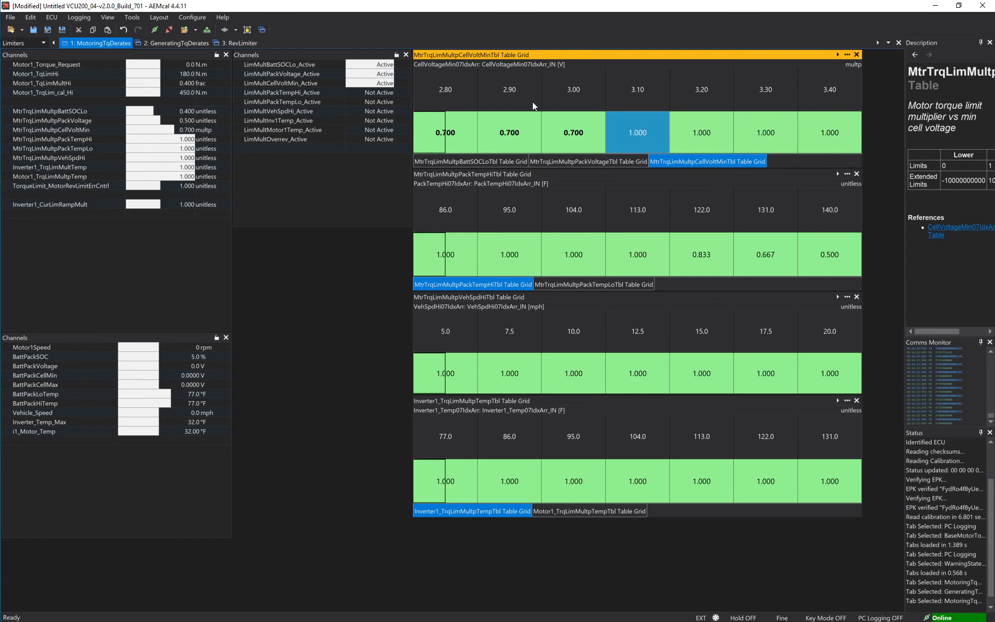
{"action": "left_click", "coordinate": [568, 131]}
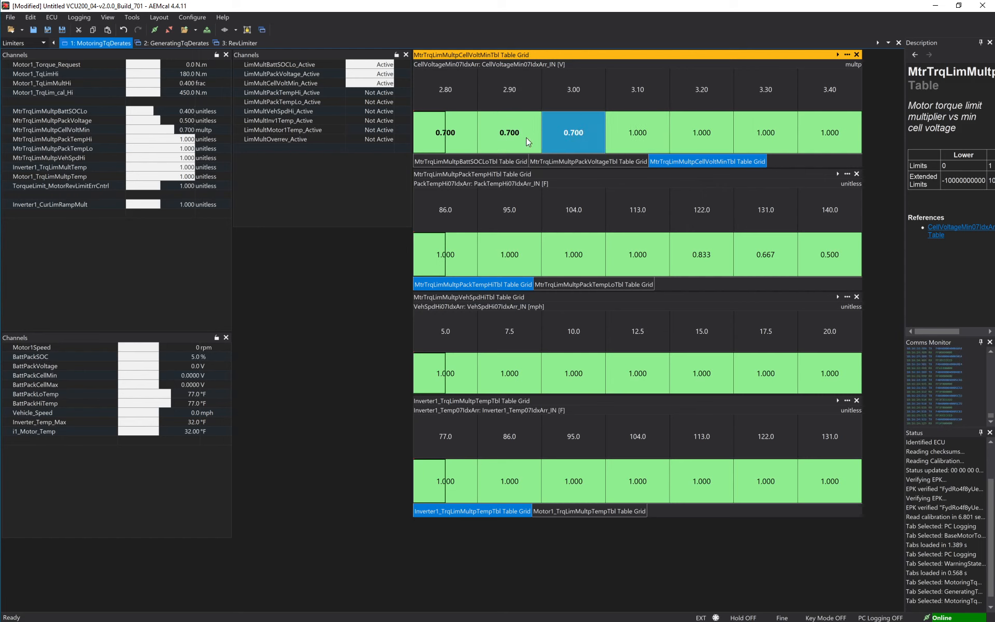
{"action": "left_click", "coordinate": [595, 161]}
{"action": "left_click", "coordinate": [591, 136]}
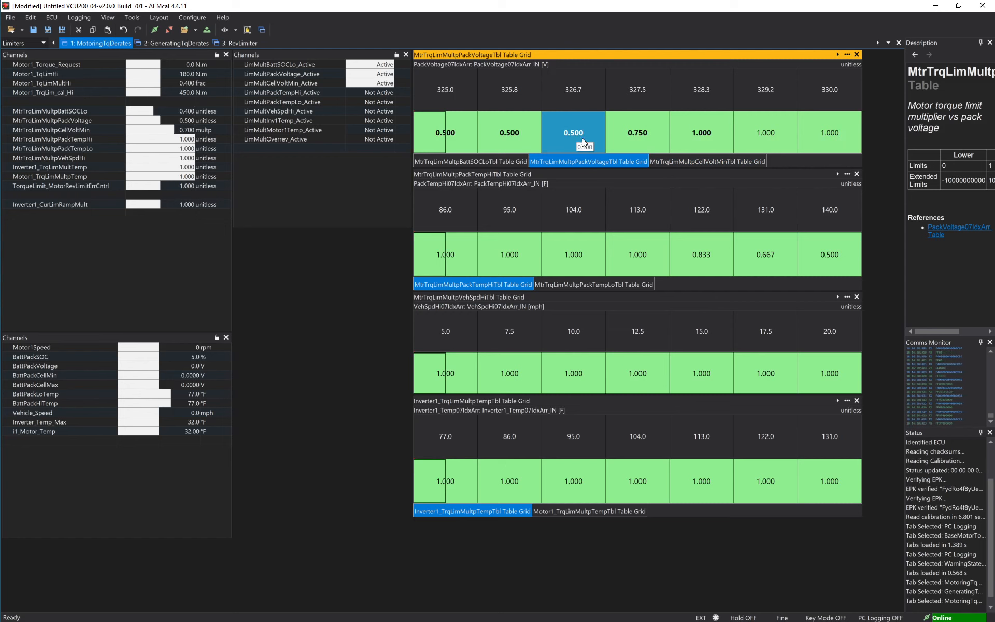
{"action": "left_click", "coordinate": [691, 164]}
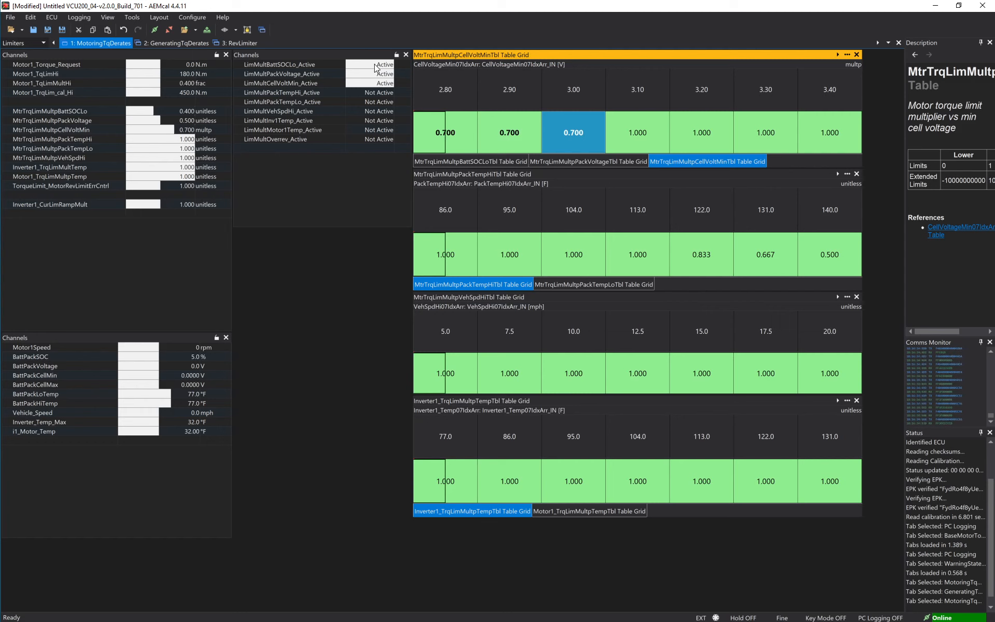
Examine the LimMultBattSOCLo_Active, LimMultPackVoltage_Active and LimMultCellVoltMin_Active status channels.
{"action": "left_click", "coordinate": [300, 63]}
{"action": "left_click", "coordinate": [304, 74]}
{"action": "left_click", "coordinate": [309, 82]}
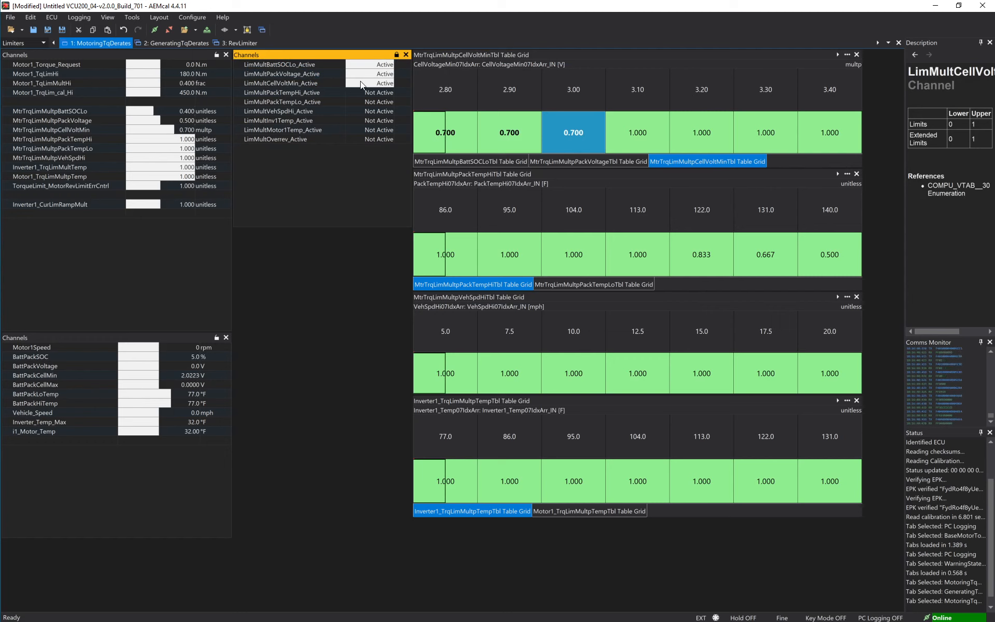
{"action": "left_click", "coordinate": [319, 65]}
{"action": "left_click", "coordinate": [319, 71]}
{"action": "left_click", "coordinate": [321, 82]}
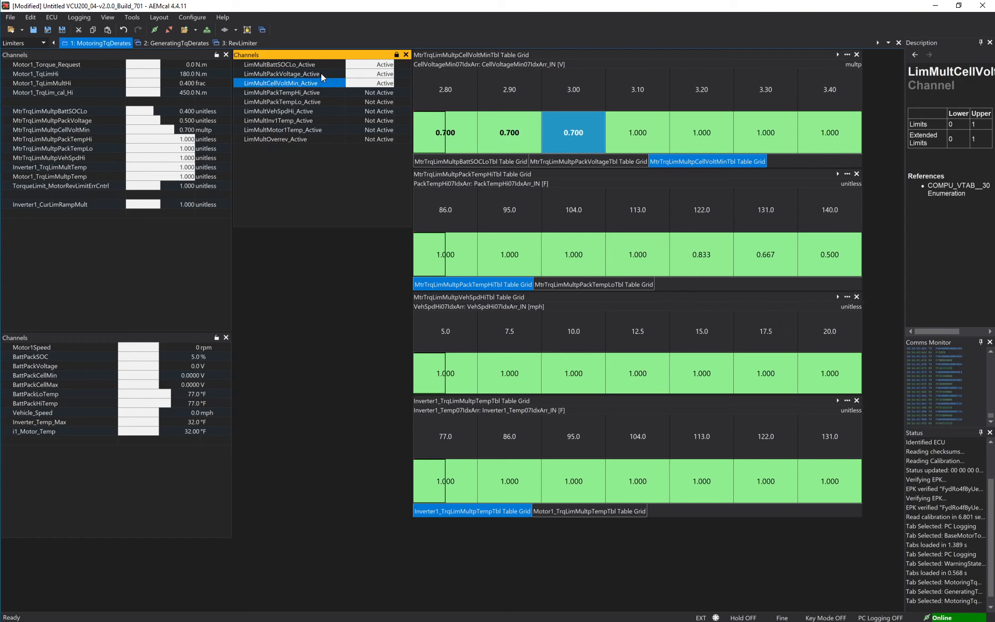
{"action": "left_click", "coordinate": [322, 73]}
{"action": "left_click", "coordinate": [321, 64]}
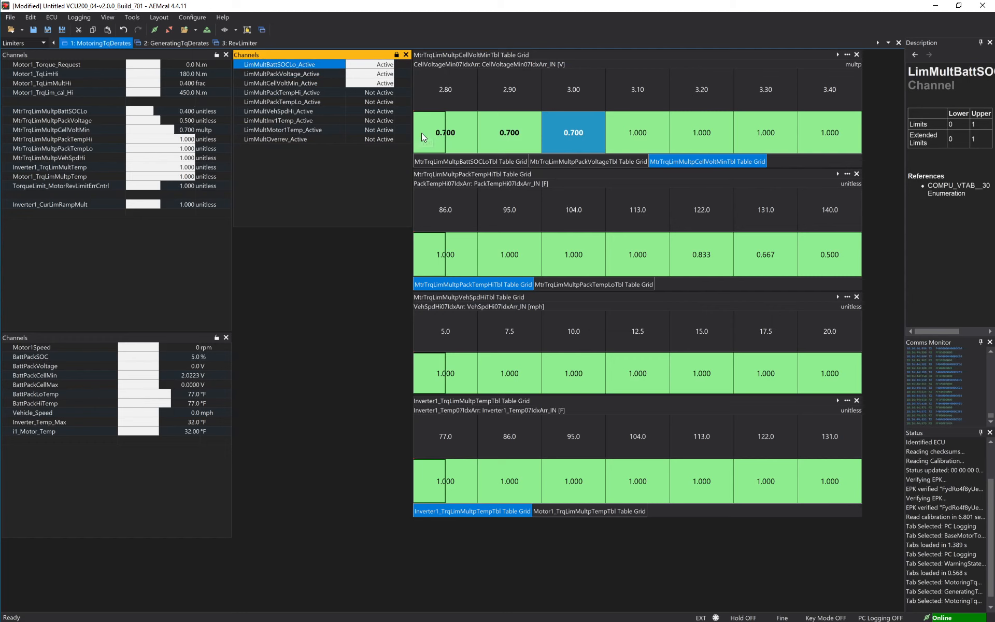
Set the motoring minimum-cell-voltage torque limit multipliers from 2.80 V to 3.10 V to 1 and check the LimMultCellVoltMin_Active channel.
{"action": "left_click", "coordinate": [441, 137]}
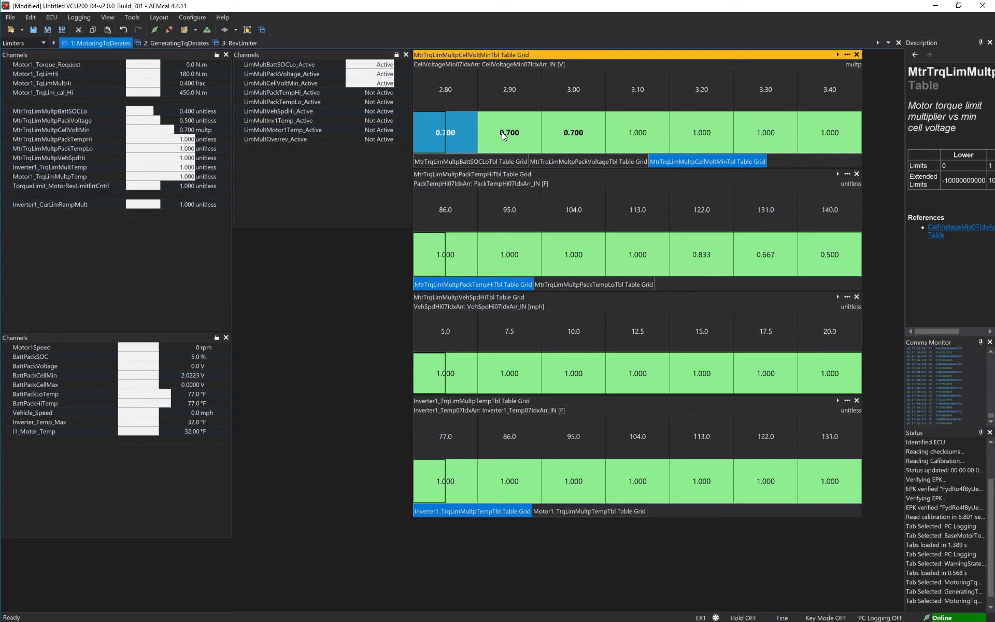
{"action": "left_click_drag", "start_coordinate": [638, 133], "coordinate": [452, 129]}
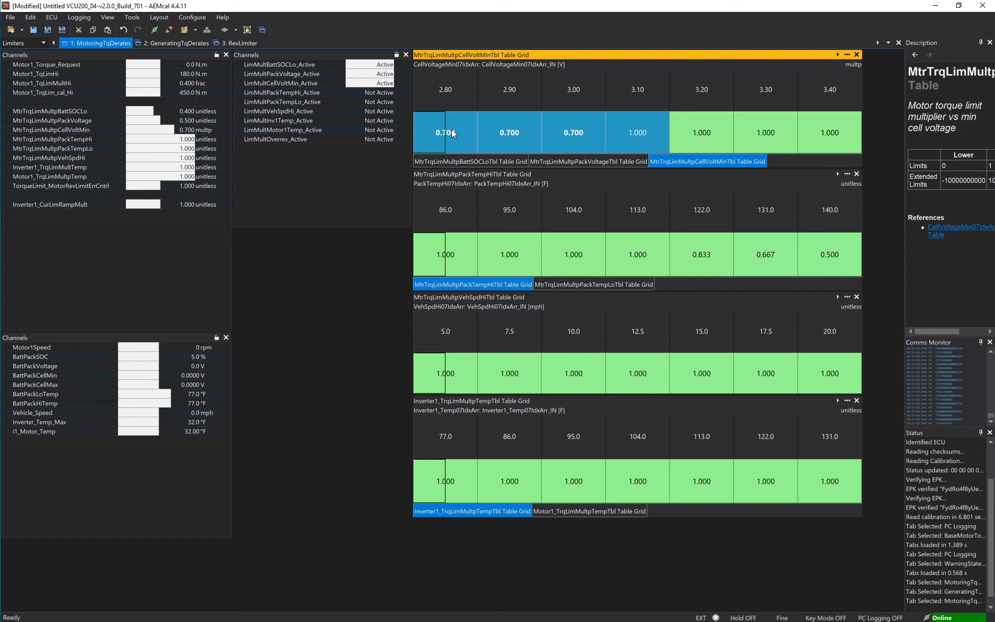
{"action": "type", "text": "1"}
{"action": "key", "text": "Return"}
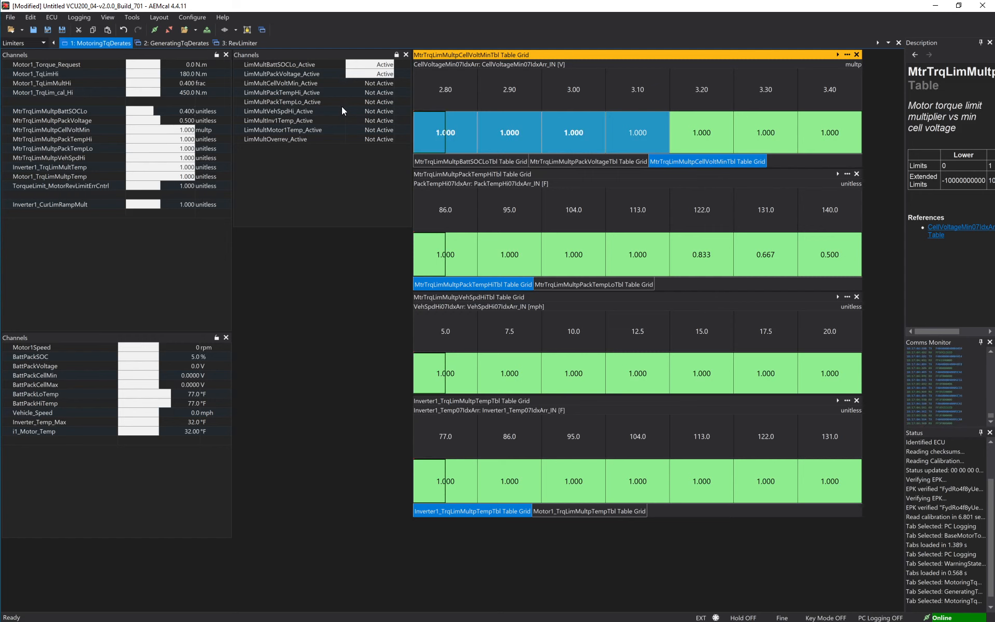
{"action": "left_click", "coordinate": [379, 84]}
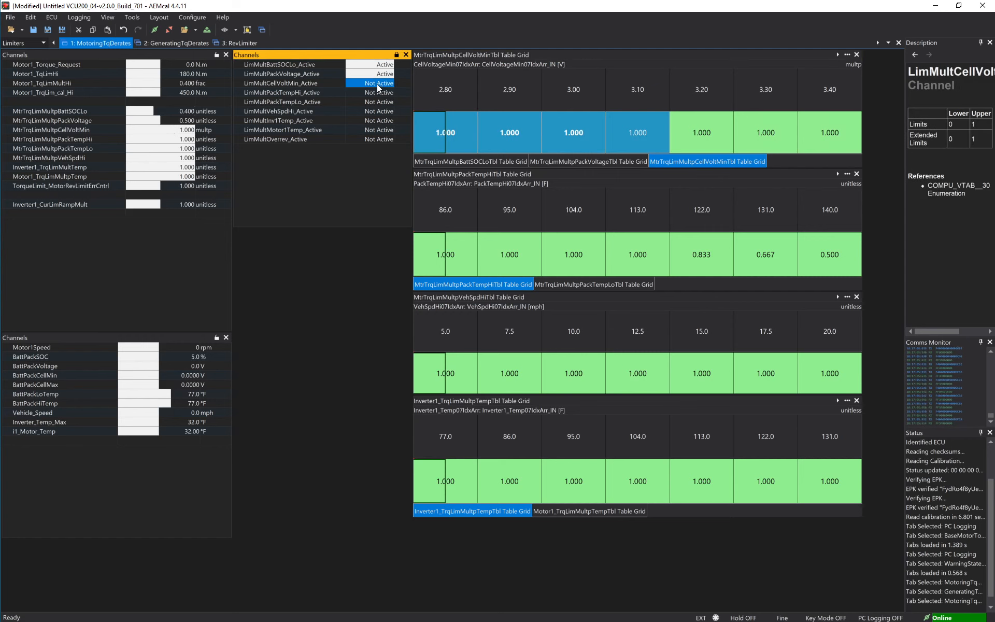
Set the motoring minimum-cell-voltage torque limit multipliers at 2.90, 3.00 and 3.10 V to 0.8.
{"action": "left_click", "coordinate": [543, 141]}
{"action": "left_click_drag", "start_coordinate": [640, 134], "coordinate": [539, 129]}
{"action": "type", "text": "0."}
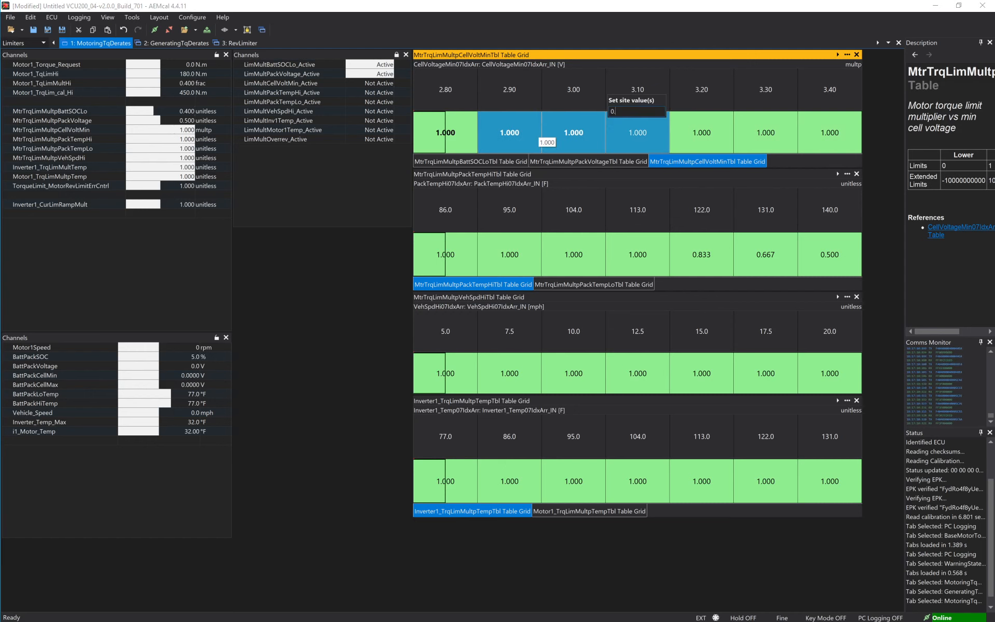
{"action": "type", "text": "8"}
{"action": "key", "text": "Return"}
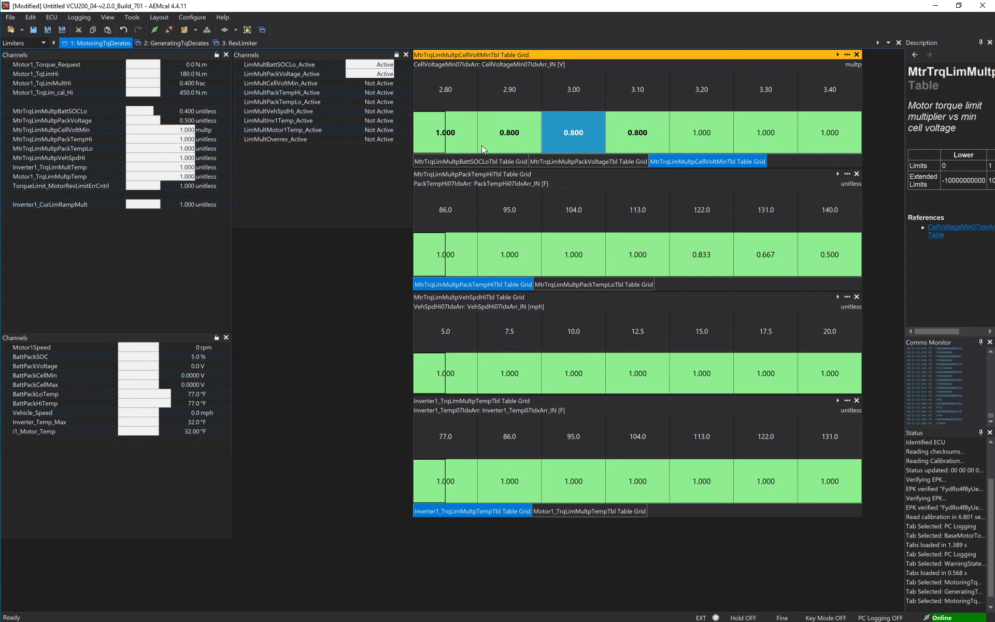
Return the minimum-cell-voltage torque limit multipliers at 2.90, 3.00 and 3.10 V to 1.
{"action": "left_click", "coordinate": [446, 136]}
{"action": "left_click_drag", "start_coordinate": [511, 133], "coordinate": [636, 138]}
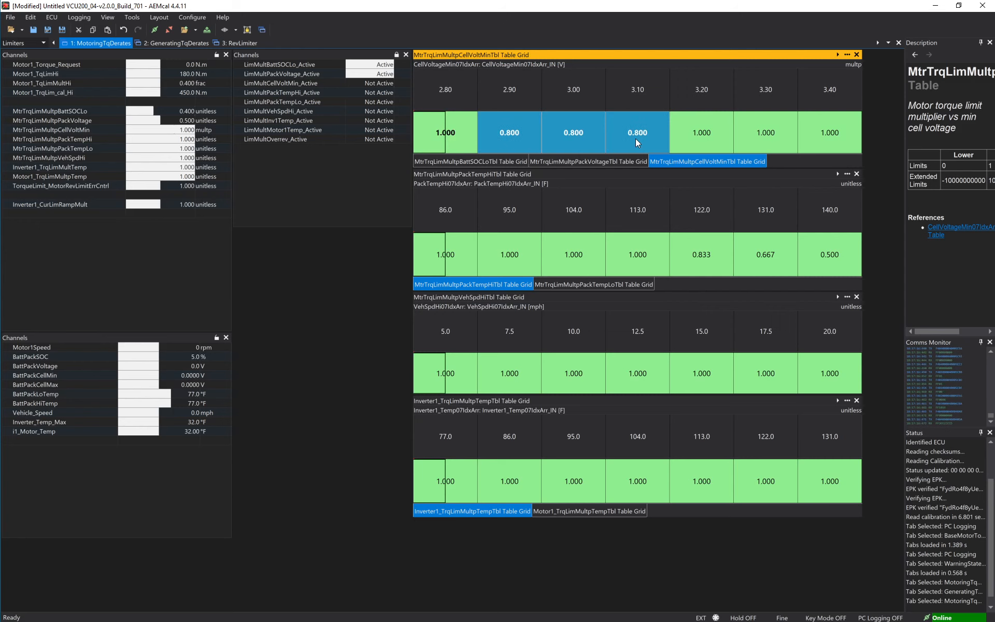
{"action": "type", "text": "1"}
{"action": "key", "text": "Return"}
Set the minimum-cell-voltage torque limit multiplier at 2.80 V to 0.99 and check the LimMultCellVoltMin_Active channel.
{"action": "key", "text": "Left"}
{"action": "key", "text": "Left"}
{"action": "key", "text": "Left"}
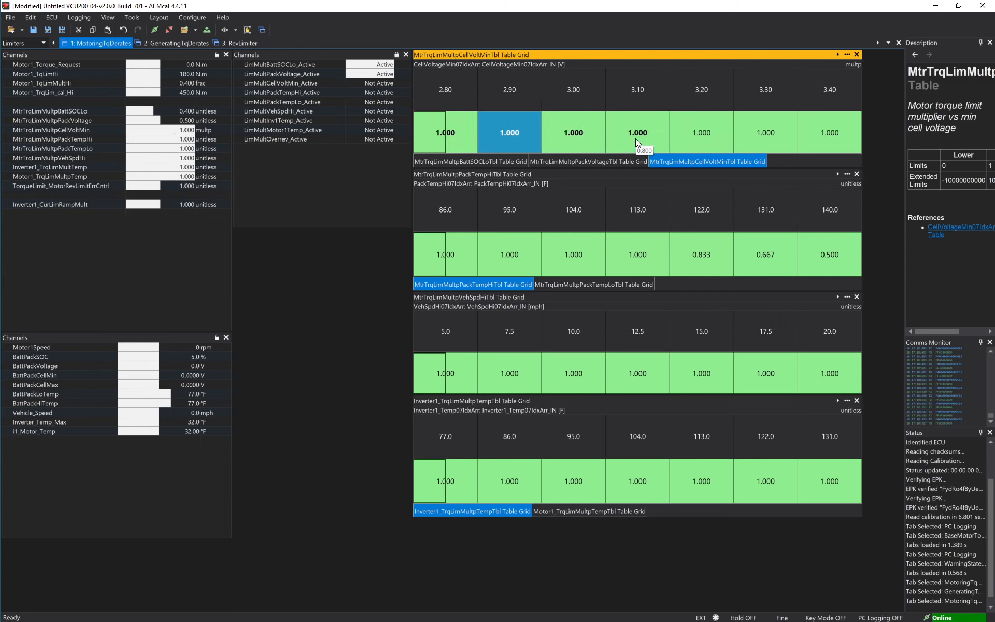
{"action": "type", "text": "0.99"}
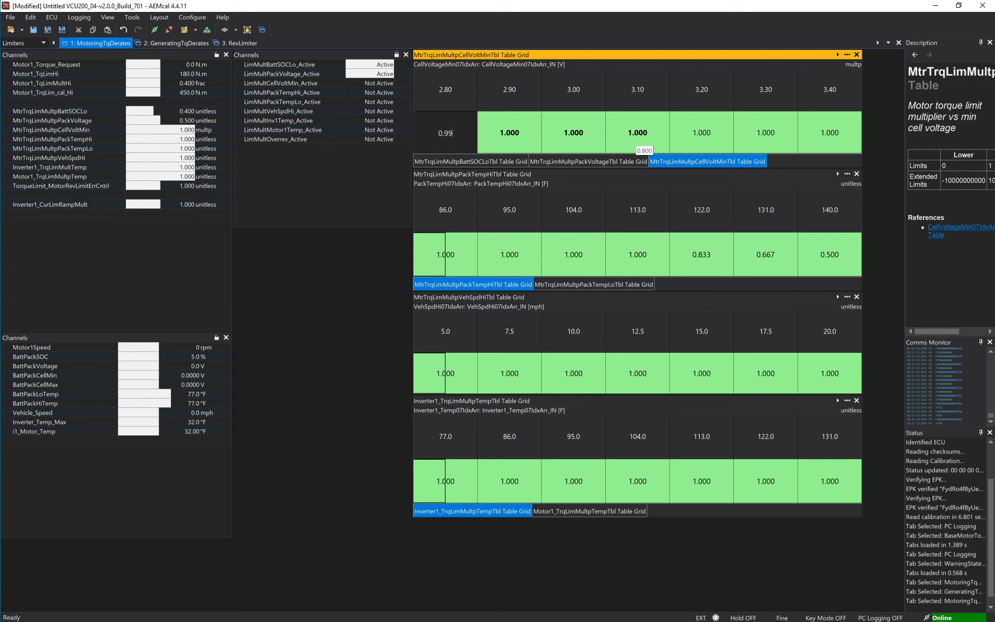
{"action": "key", "text": "Return"}
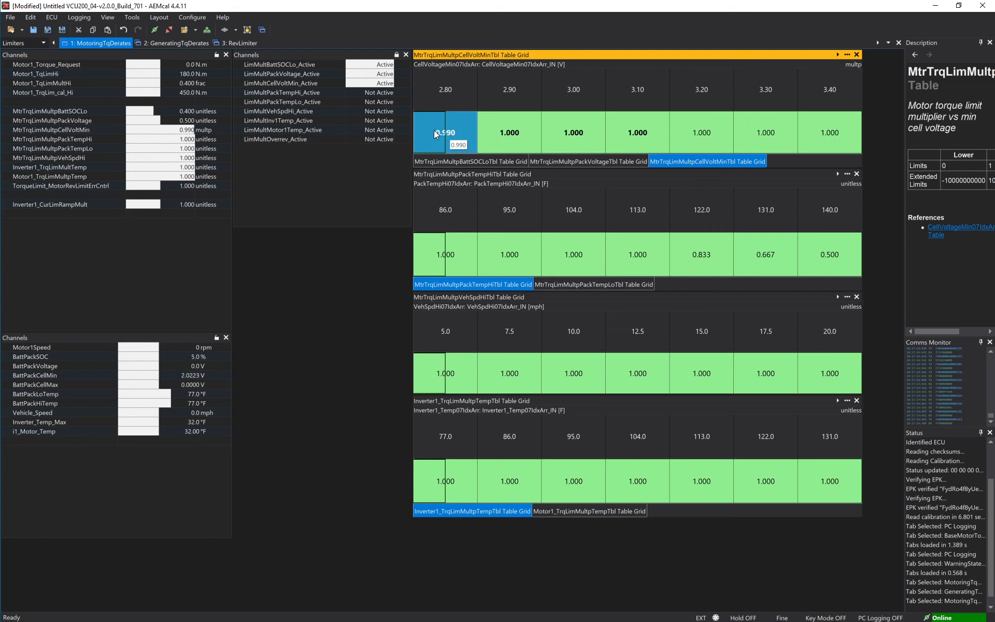
{"action": "left_click", "coordinate": [306, 83]}
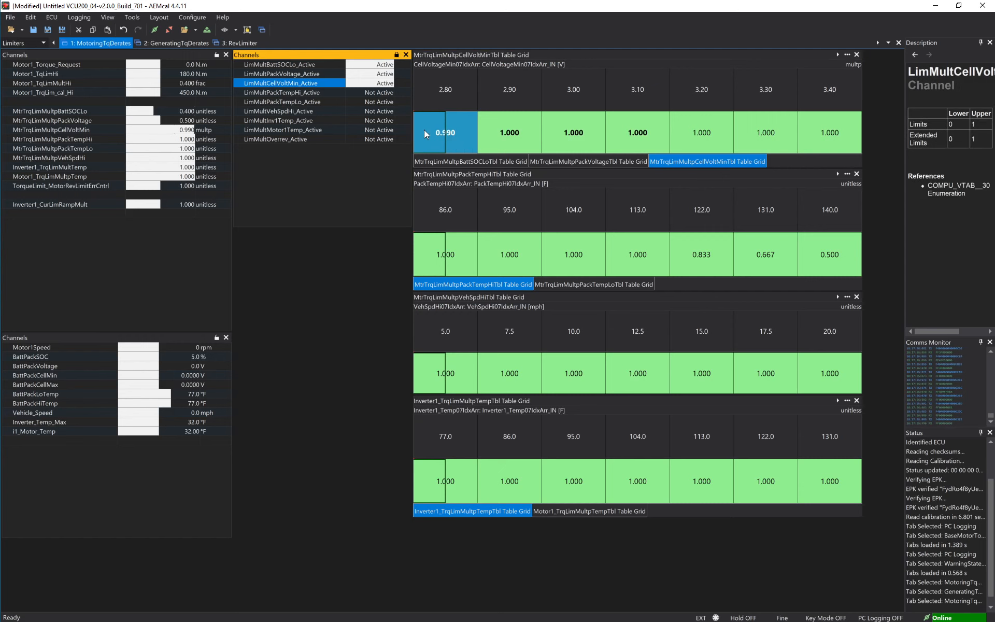
Reset the minimum-cell-voltage torque limit multiplier at 2.80 V to 1.
{"action": "left_click", "coordinate": [512, 136]}
{"action": "left_click", "coordinate": [455, 135]}
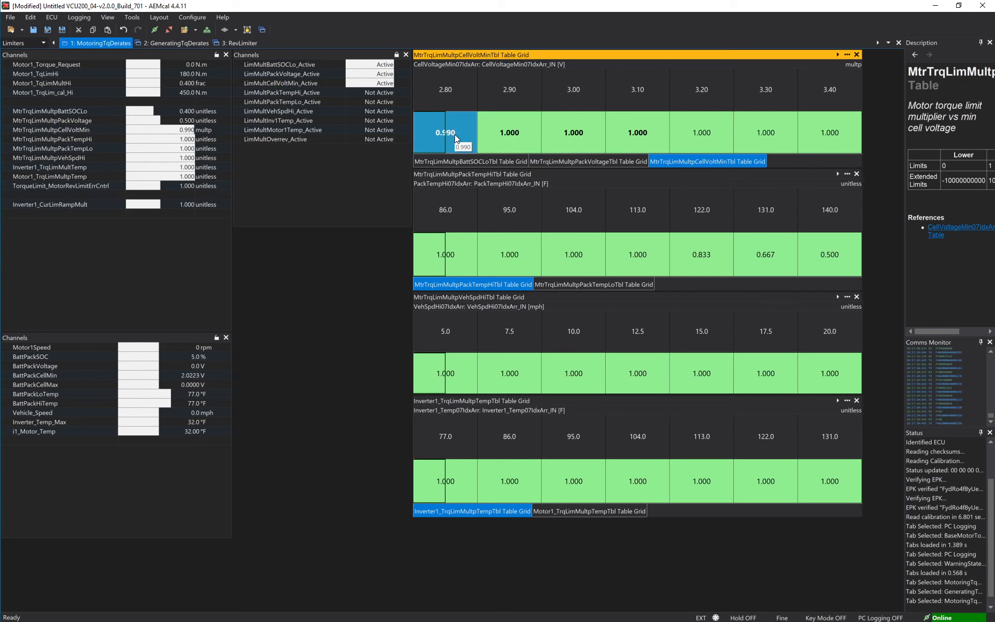
{"action": "type", "text": "1"}
{"action": "key", "text": "Return"}
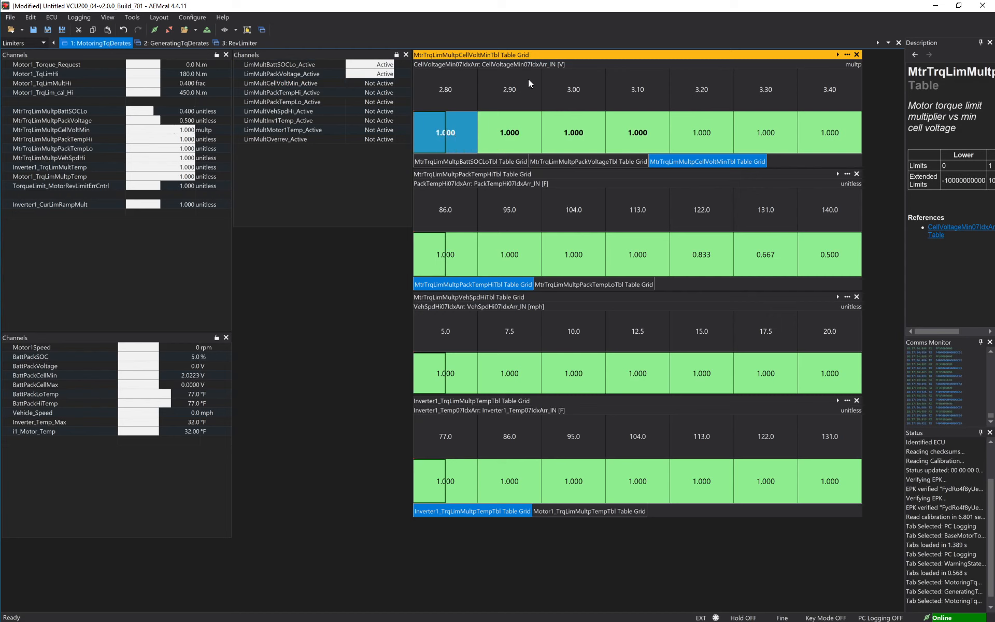
Compare the motoring pack-voltage derate table's lowest cells with the LimMultPackVoltage_Active status and the BattPackVoltage channel.
{"action": "left_click", "coordinate": [587, 161]}
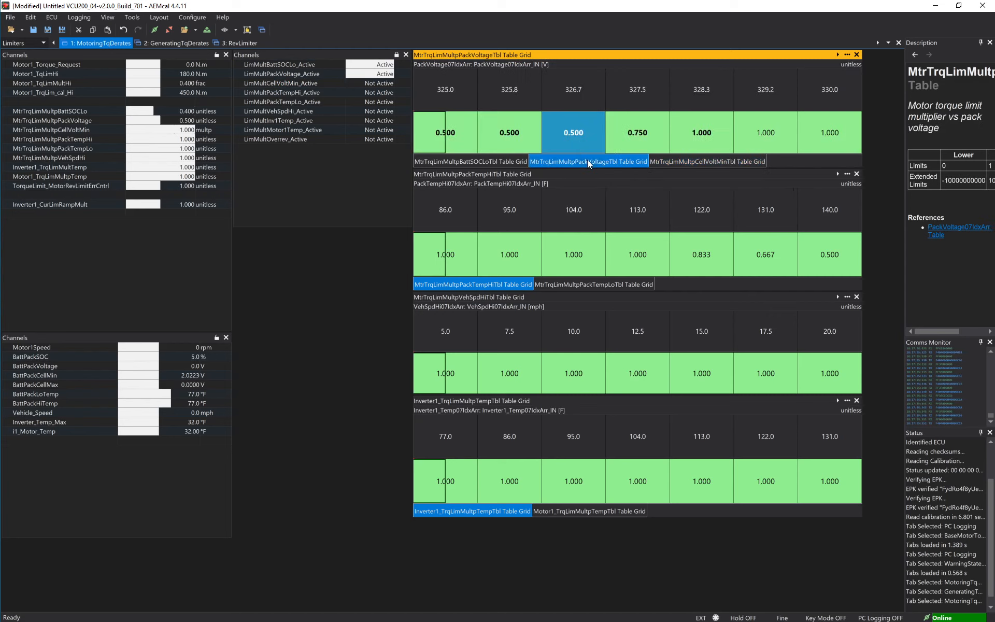
{"action": "left_click", "coordinate": [444, 130]}
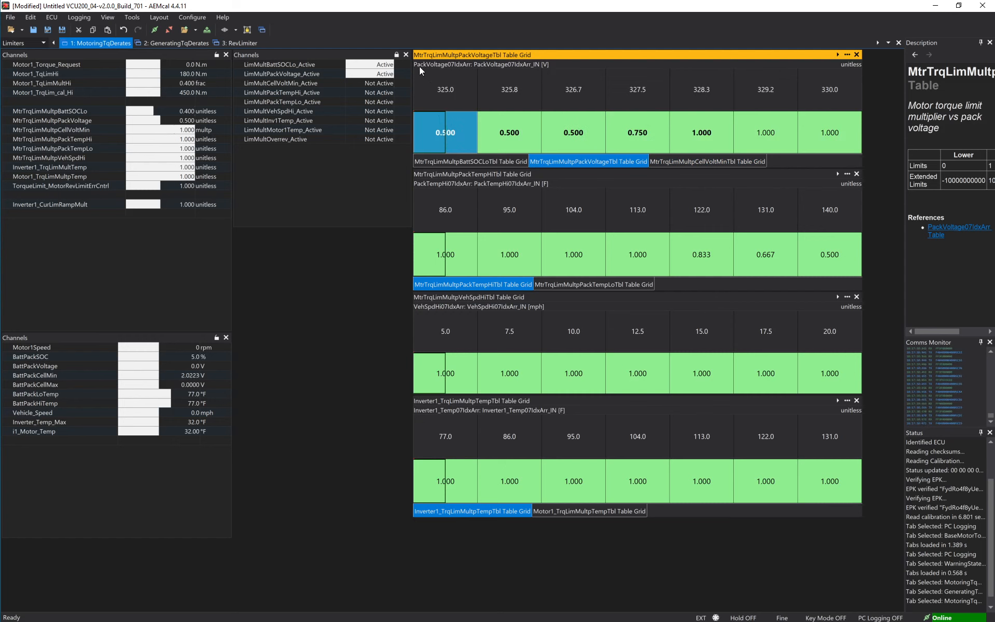
{"action": "left_click", "coordinate": [306, 78]}
{"action": "left_click", "coordinate": [310, 73]}
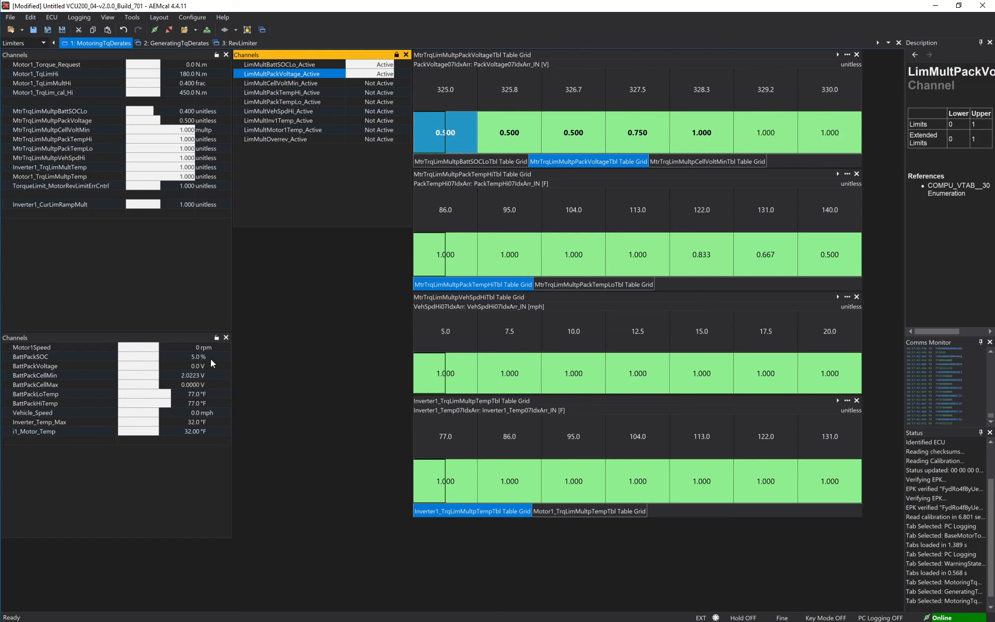
{"action": "left_click", "coordinate": [191, 368]}
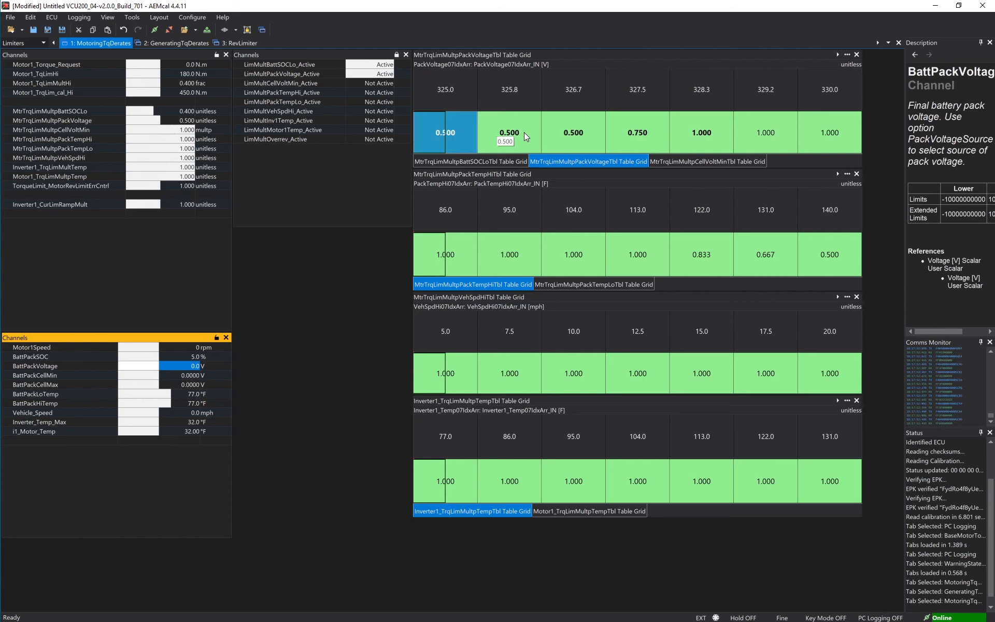
{"action": "left_click_drag", "start_coordinate": [584, 134], "coordinate": [454, 138]}
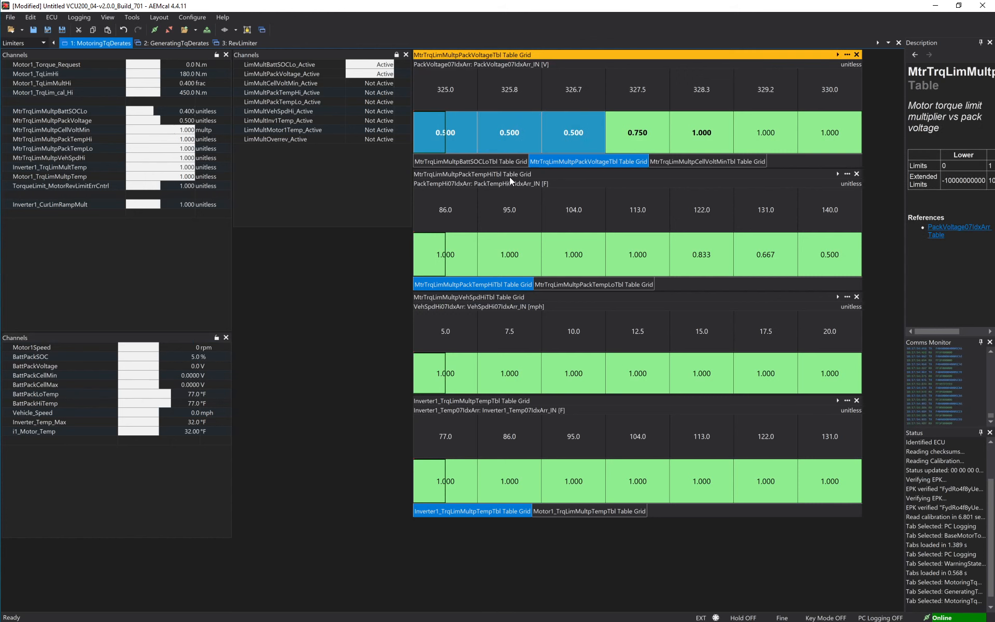
Examine the temperature breakpoints and multipliers of the motoring high and low pack-temperature derate tables.
{"action": "left_click", "coordinate": [533, 175]}
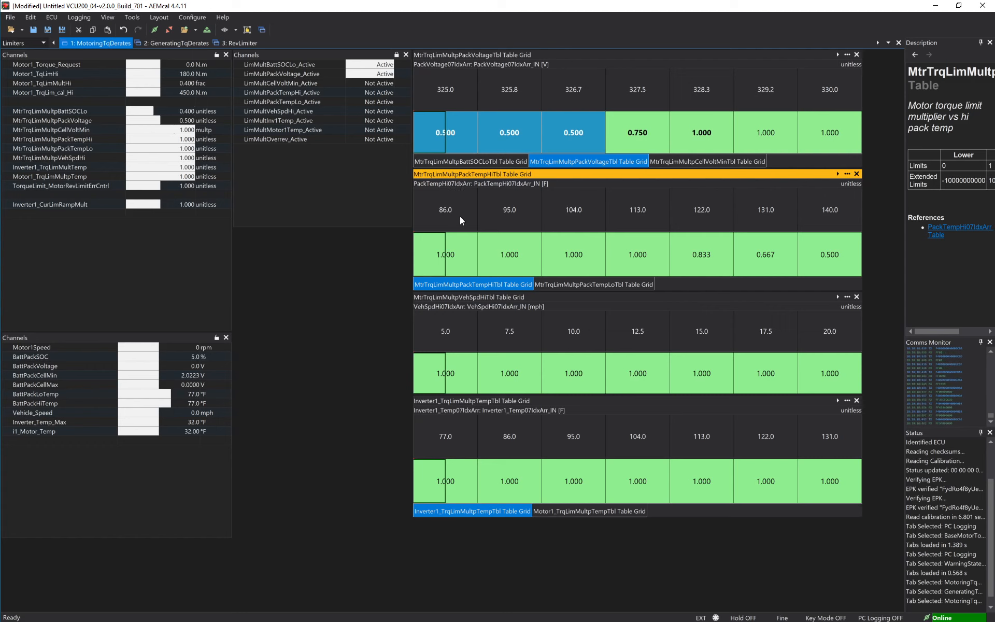
{"action": "left_click_drag", "start_coordinate": [459, 216], "coordinate": [543, 182]}
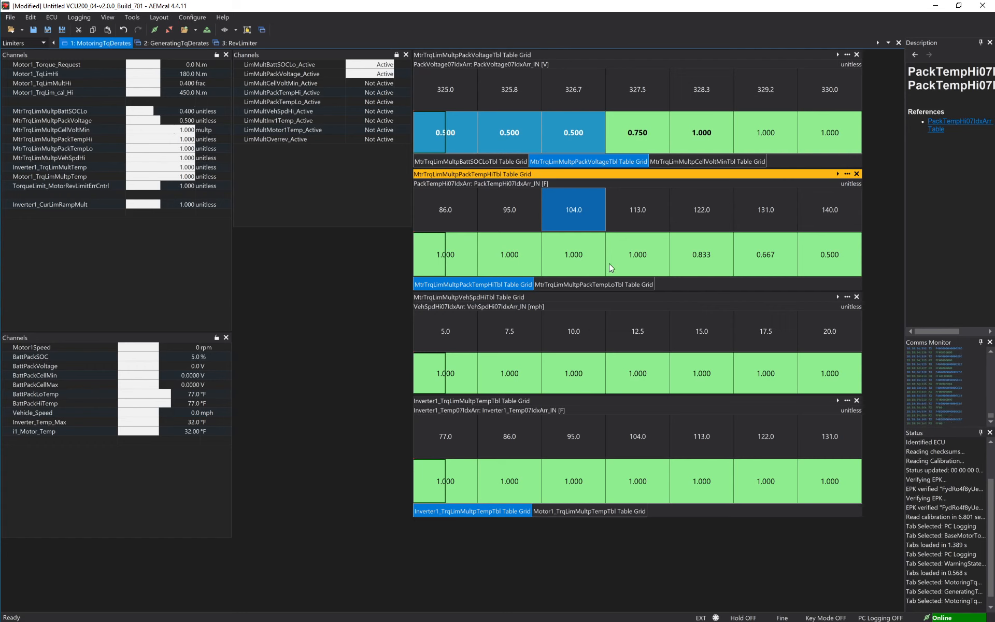
{"action": "left_click", "coordinate": [564, 284]}
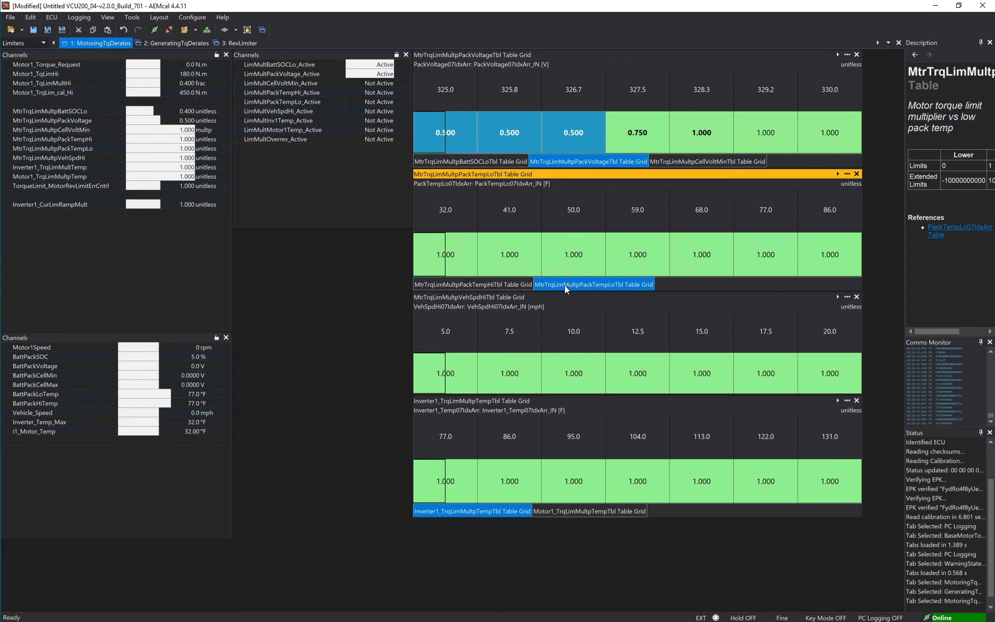
{"action": "left_click", "coordinate": [446, 204]}
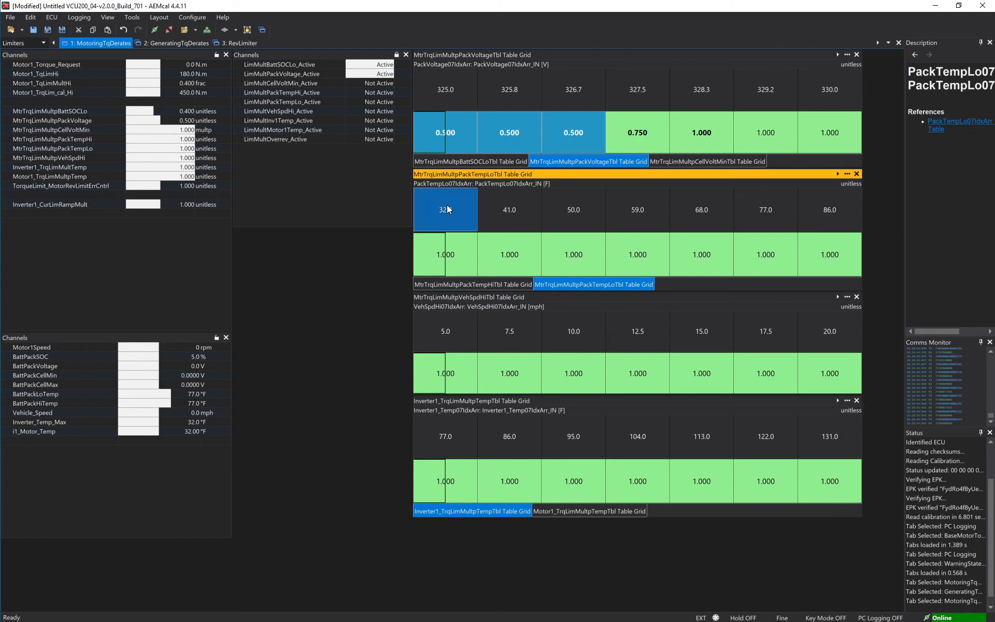
{"action": "left_click", "coordinate": [451, 257]}
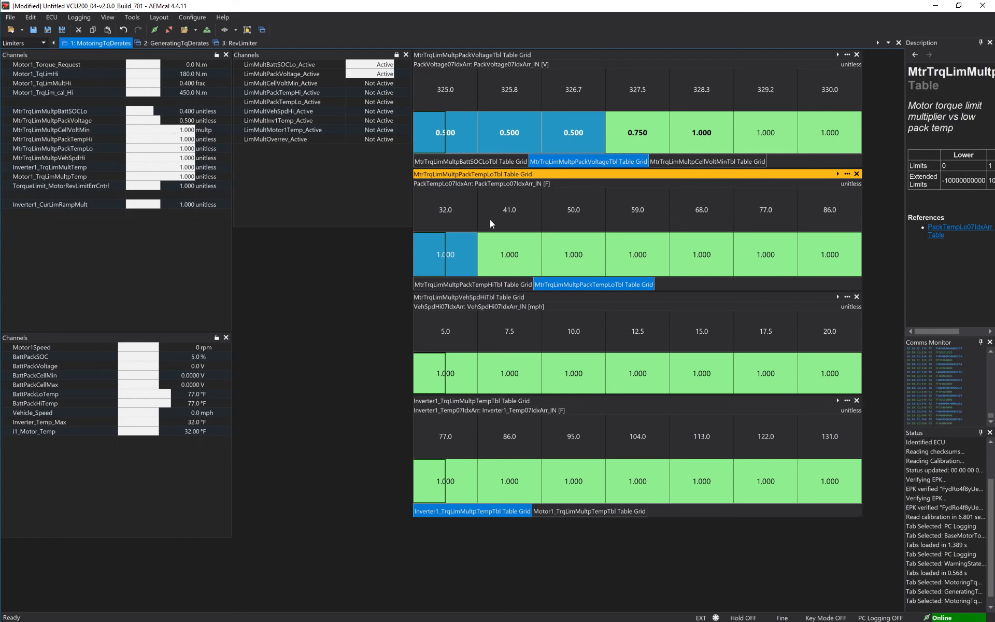
Set the last three vehicle-speed breakpoints of the motoring high-speed derate table to 130, 140 and 150 mph.
{"action": "left_click", "coordinate": [573, 306]}
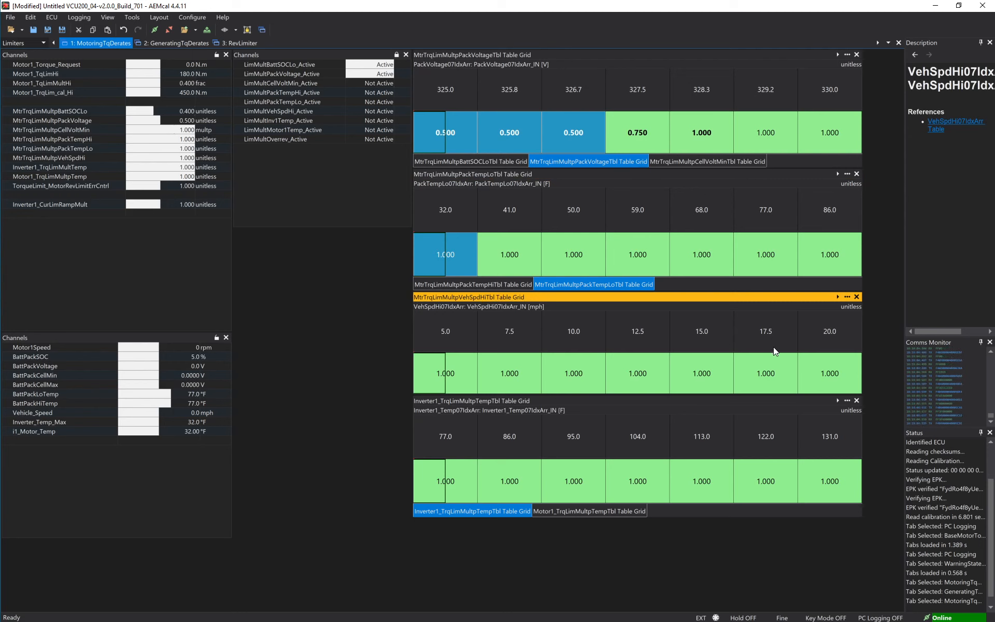
{"action": "left_click", "coordinate": [852, 337]}
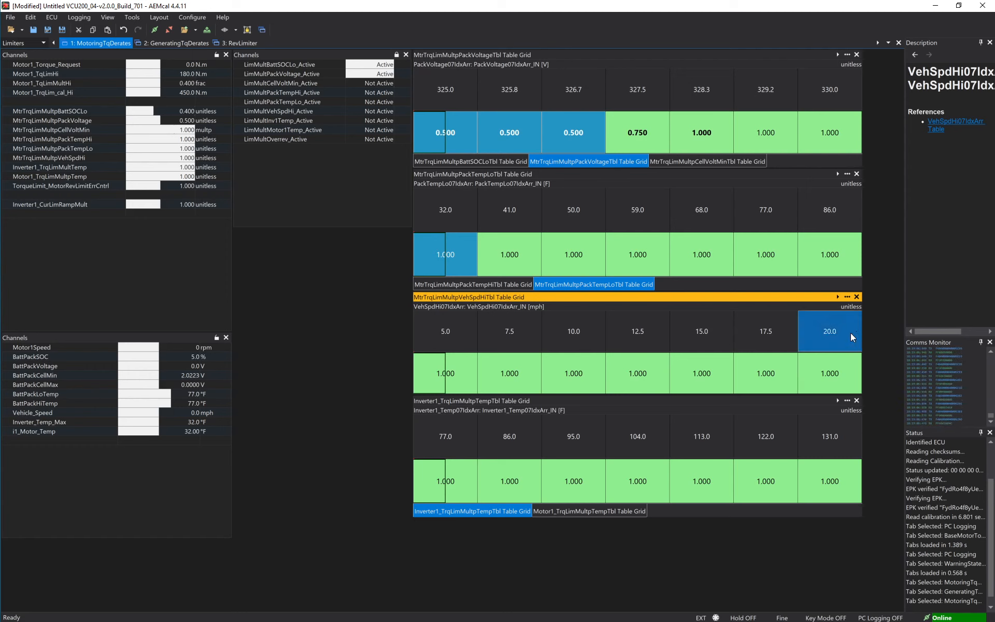
{"action": "left_click", "coordinate": [780, 341]}
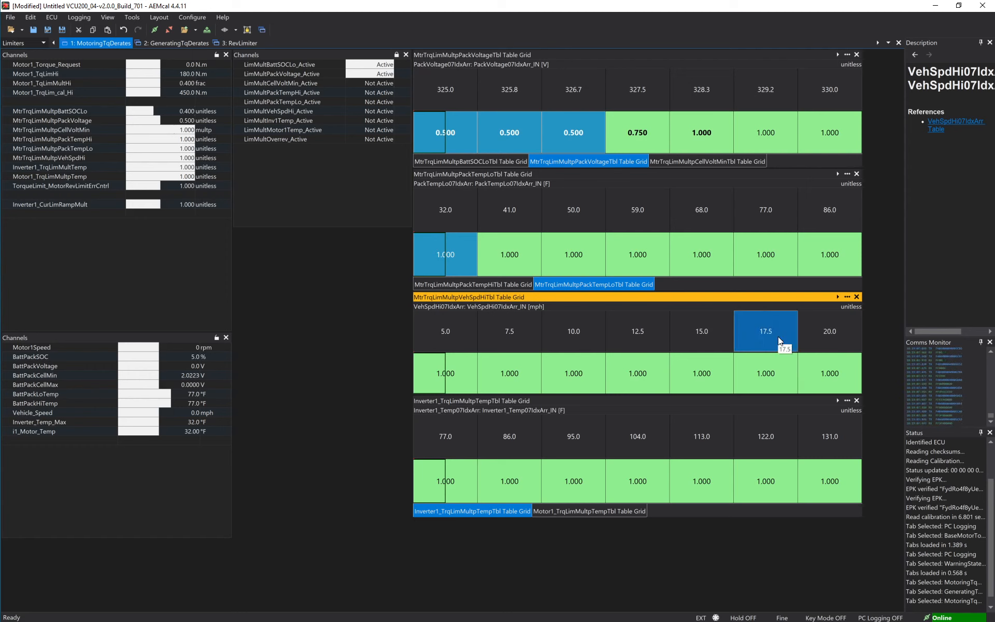
{"action": "left_click", "coordinate": [844, 336]}
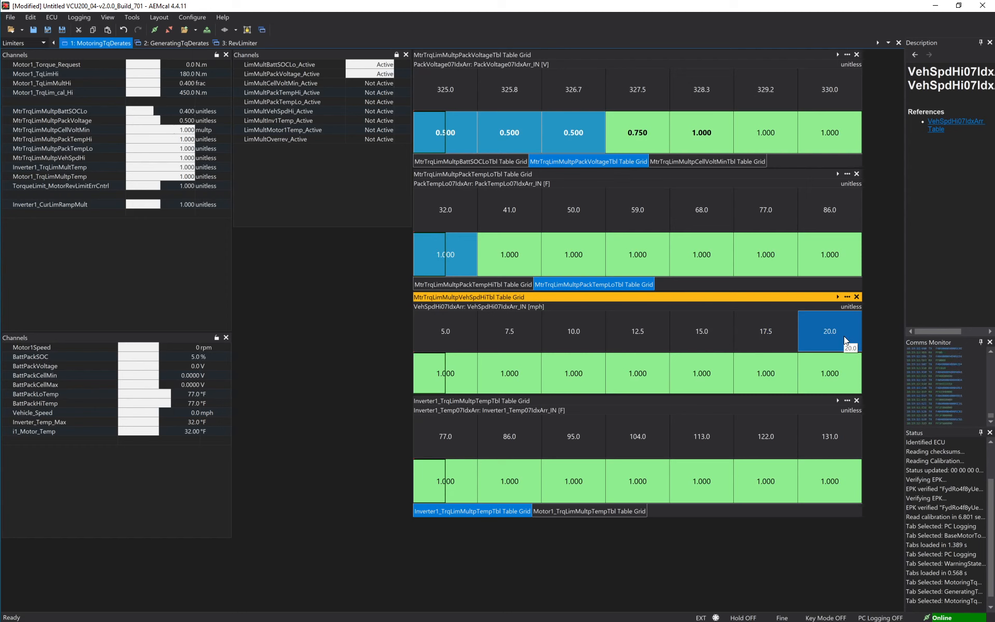
{"action": "type", "text": "150"}
{"action": "key", "text": "Return"}
{"action": "key", "text": "Left"}
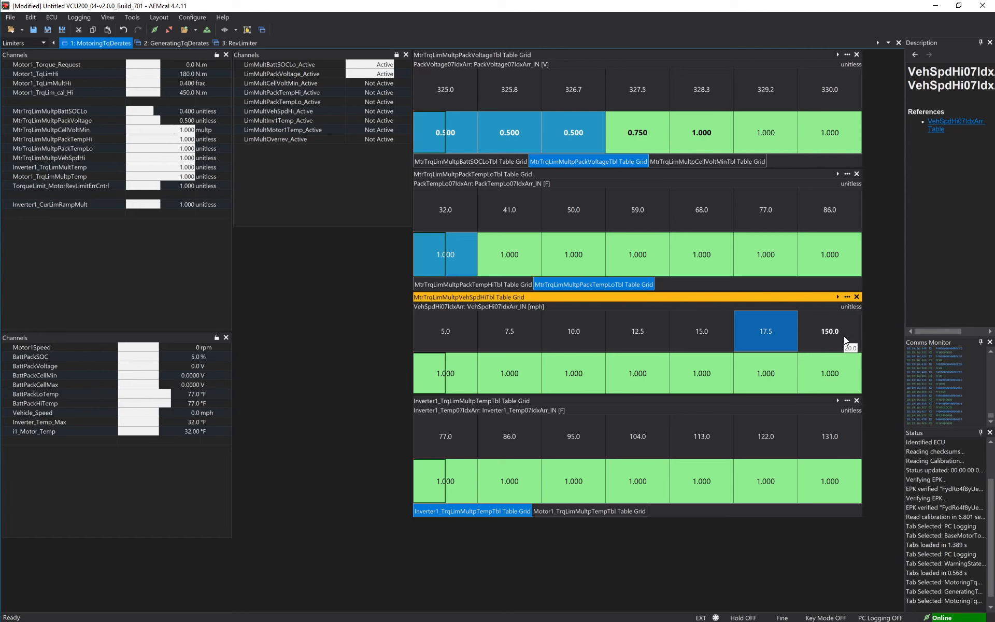
{"action": "type", "text": "140"}
{"action": "key", "text": "Return"}
{"action": "key", "text": "Left"}
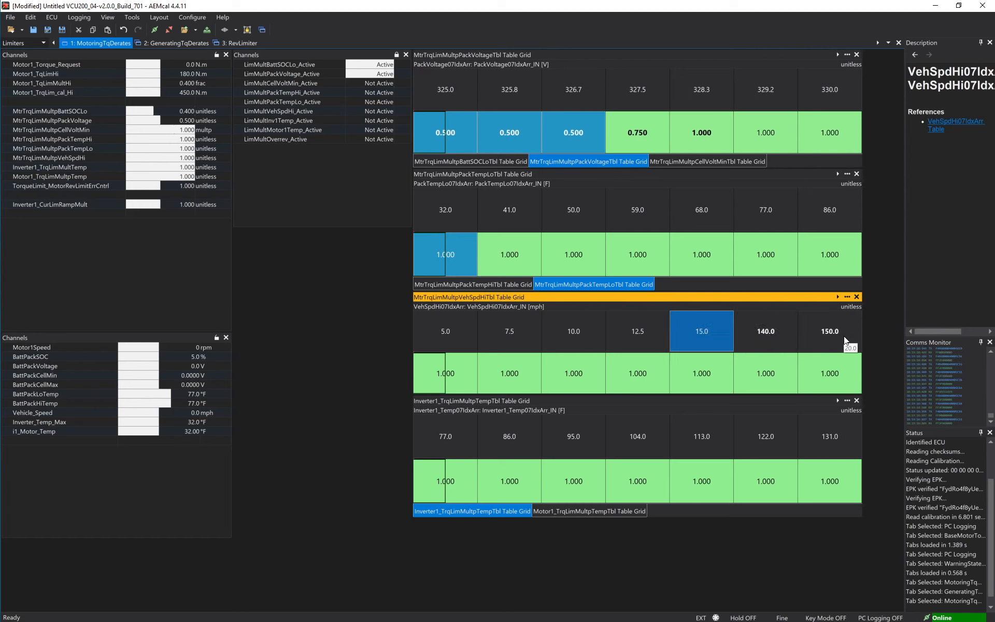
{"action": "type", "text": "130"}
{"action": "key", "text": "Return"}
Set the motoring vehicle-speed torque limit multipliers to 0 at 150 mph and 0.6 at 140 mph.
{"action": "key", "text": "Down"}
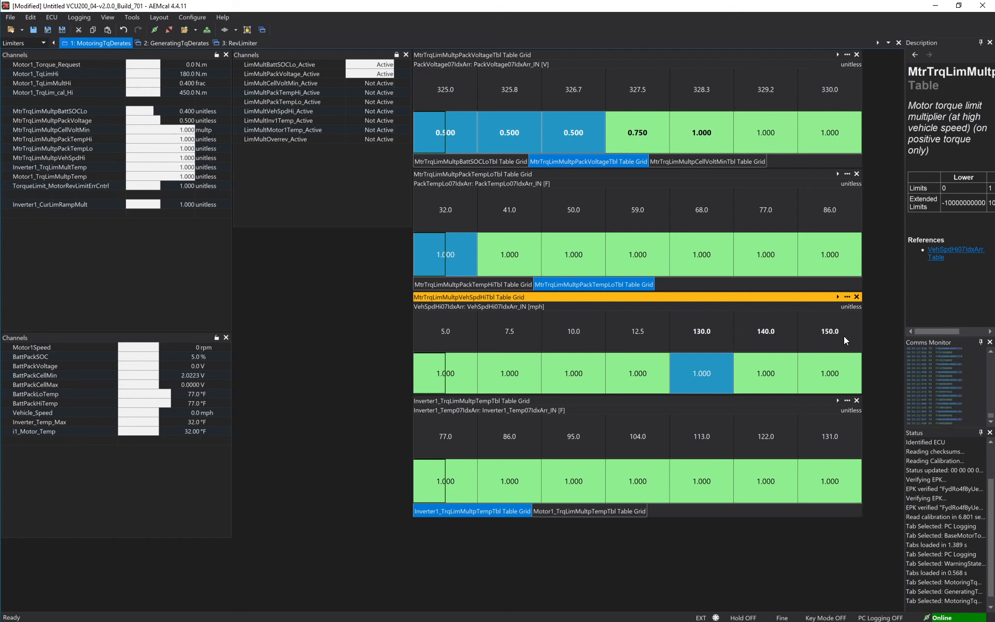
{"action": "key", "text": "Right"}
{"action": "key", "text": "shift+Right"}
{"action": "key", "text": "Right"}
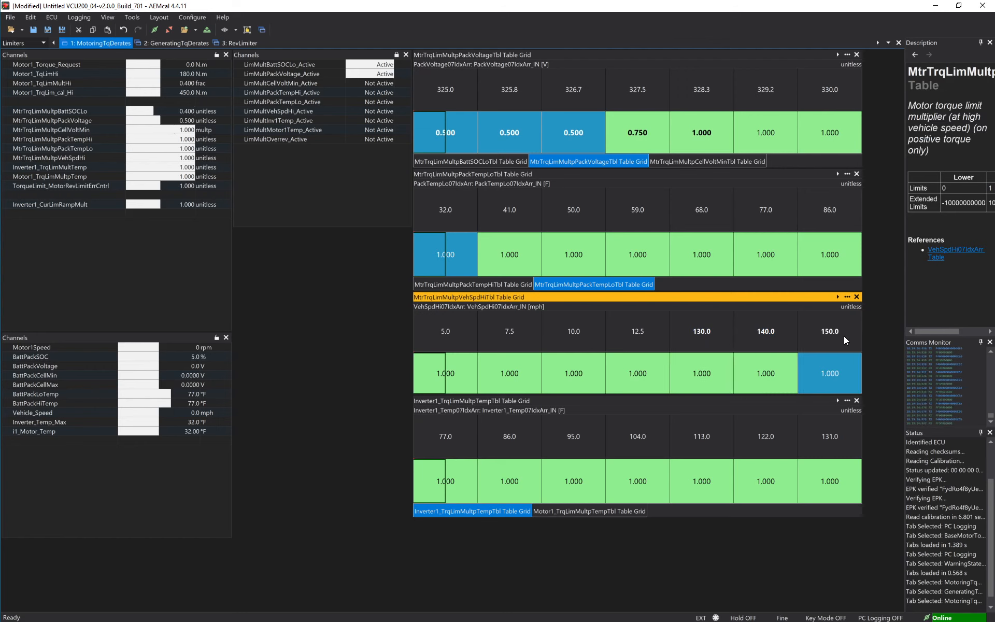
{"action": "type", "text": "0"}
{"action": "key", "text": "Return"}
{"action": "key", "text": "Left"}
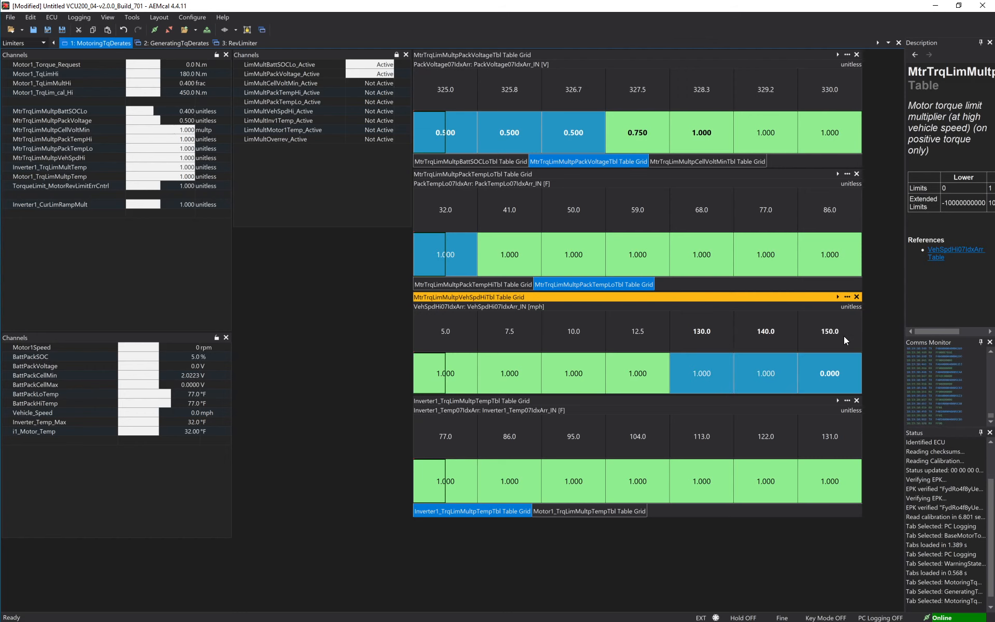
{"action": "type", "text": "0."}
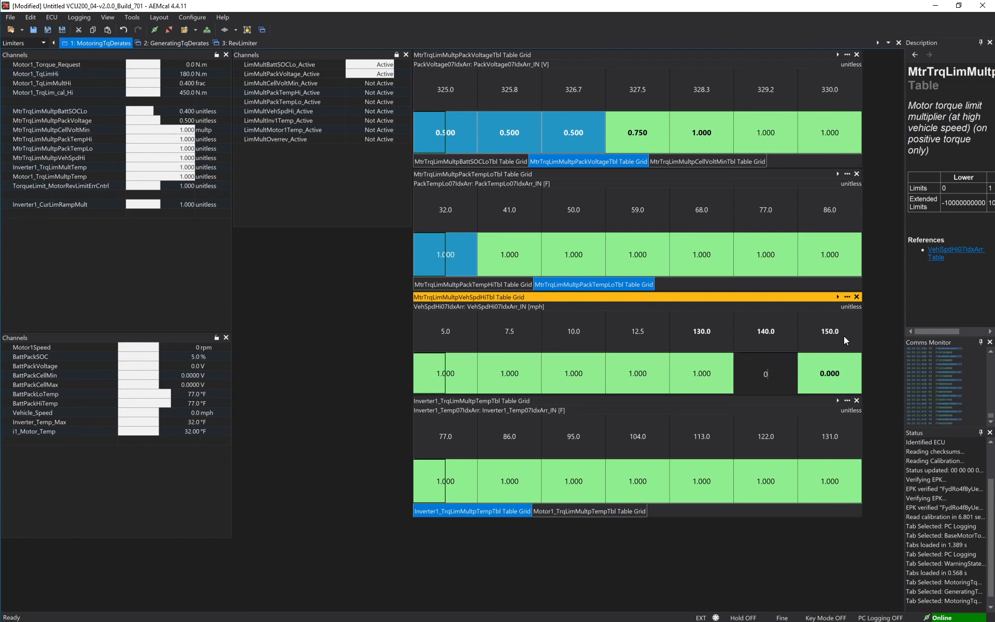
{"action": "type", "text": "6"}
{"action": "key", "text": "Return"}
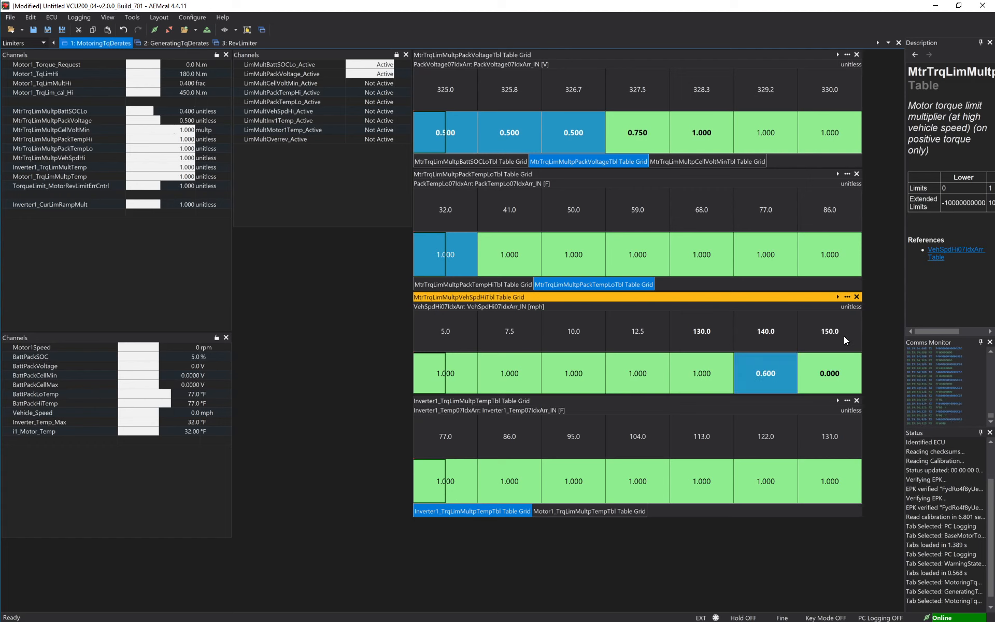
{"action": "key", "text": "Left"}
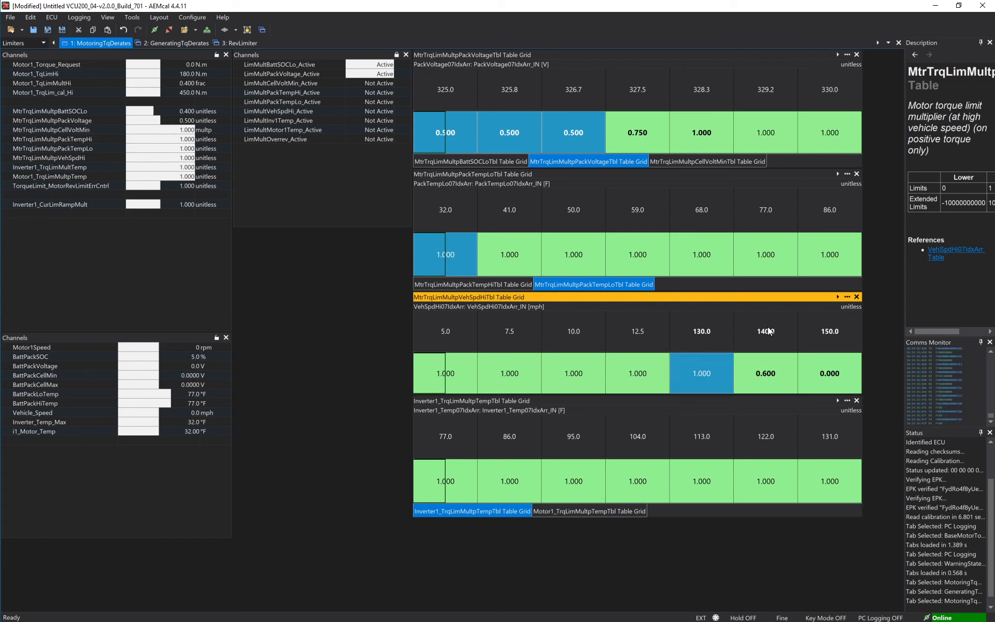
Set the motoring high-speed derate table's torque multipliers at 140 and 150 mph to 1.
{"action": "left_click", "coordinate": [766, 381]}
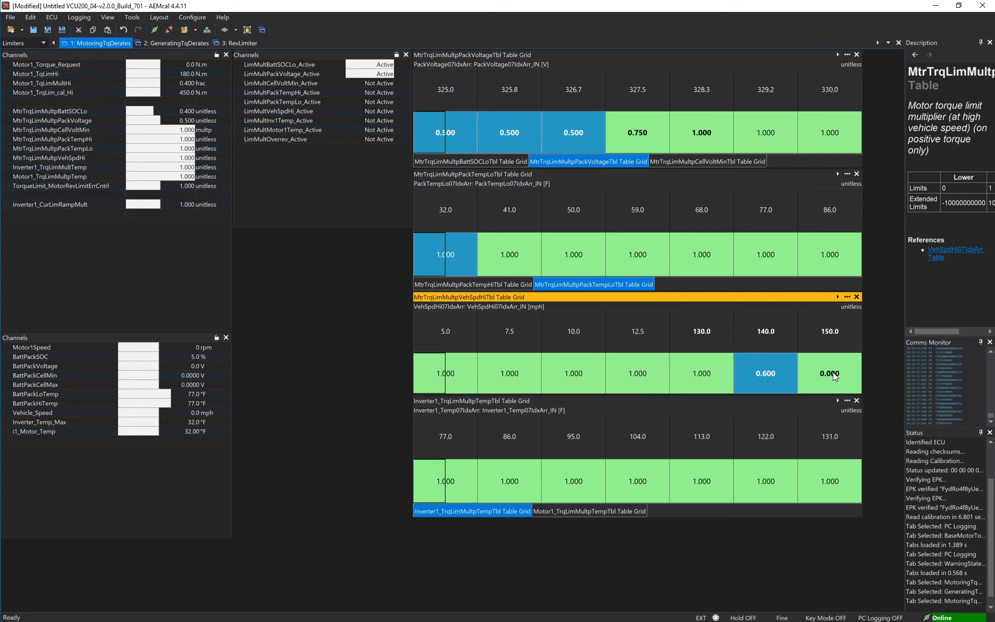
{"action": "left_click", "coordinate": [700, 370]}
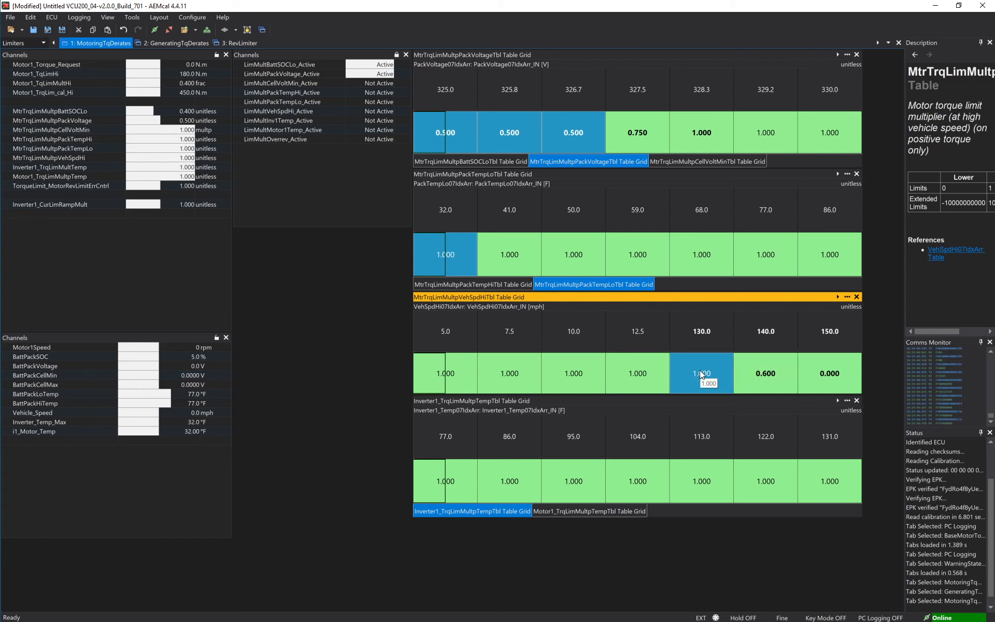
{"action": "left_click", "coordinate": [765, 371]}
{"action": "left_click_drag", "start_coordinate": [828, 374], "coordinate": [775, 374]}
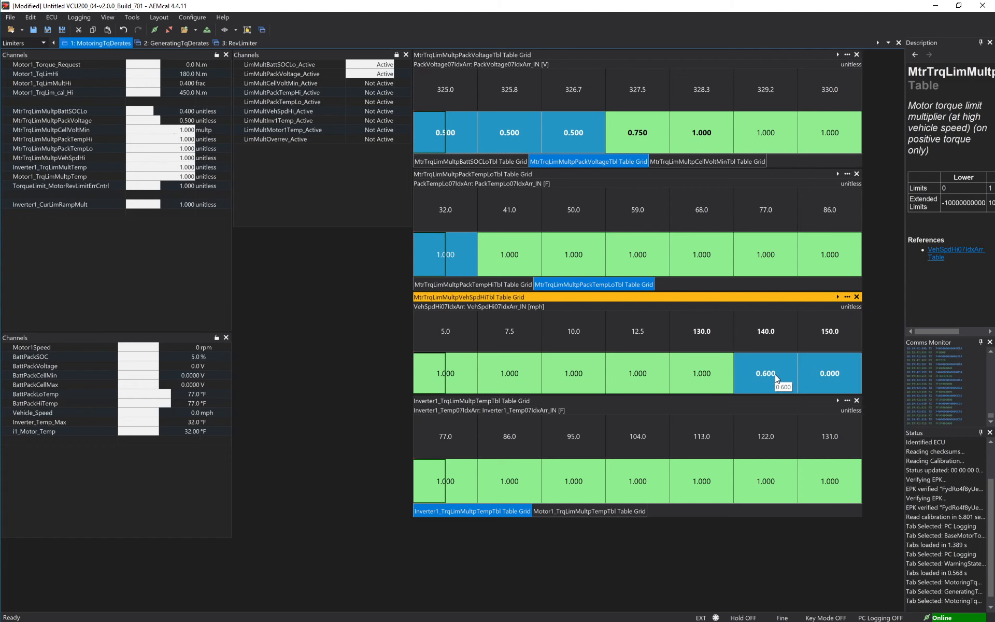
{"action": "type", "text": "1"}
{"action": "key", "text": "Return"}
{"action": "left_click", "coordinate": [689, 378]}
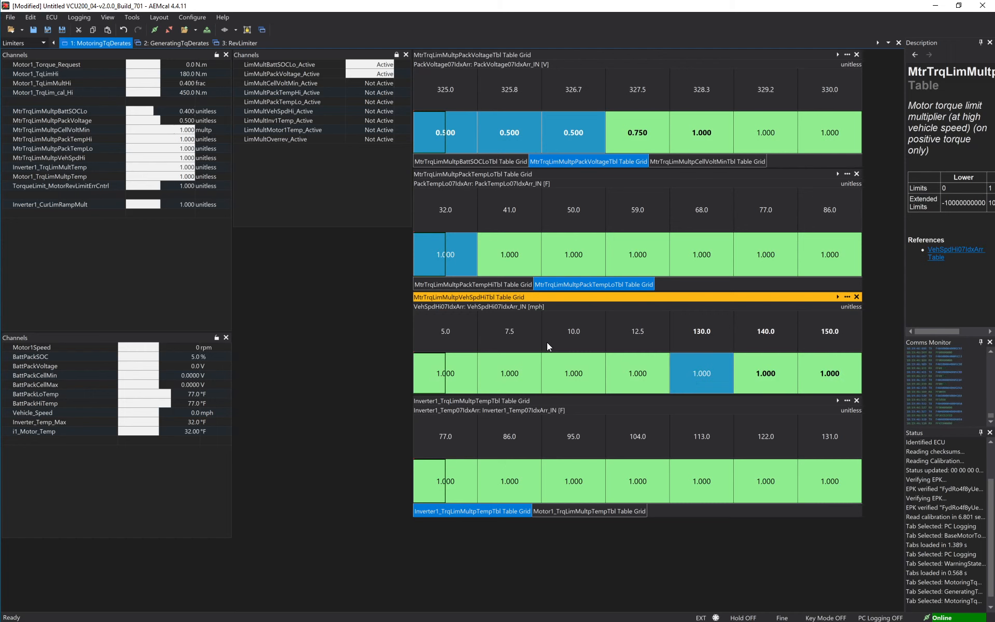
Move the inverter temperature derate table clear of the vehicle-speed table and inspect its lowest and highest temperature cells.
{"action": "left_click", "coordinate": [545, 411]}
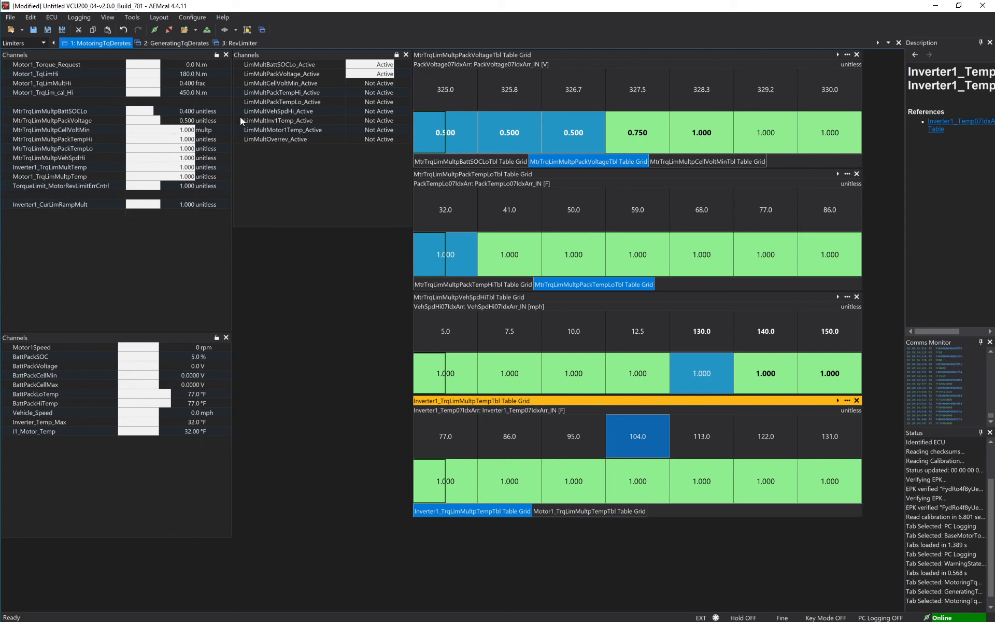
{"action": "left_click_drag", "start_coordinate": [570, 400], "coordinate": [575, 432]}
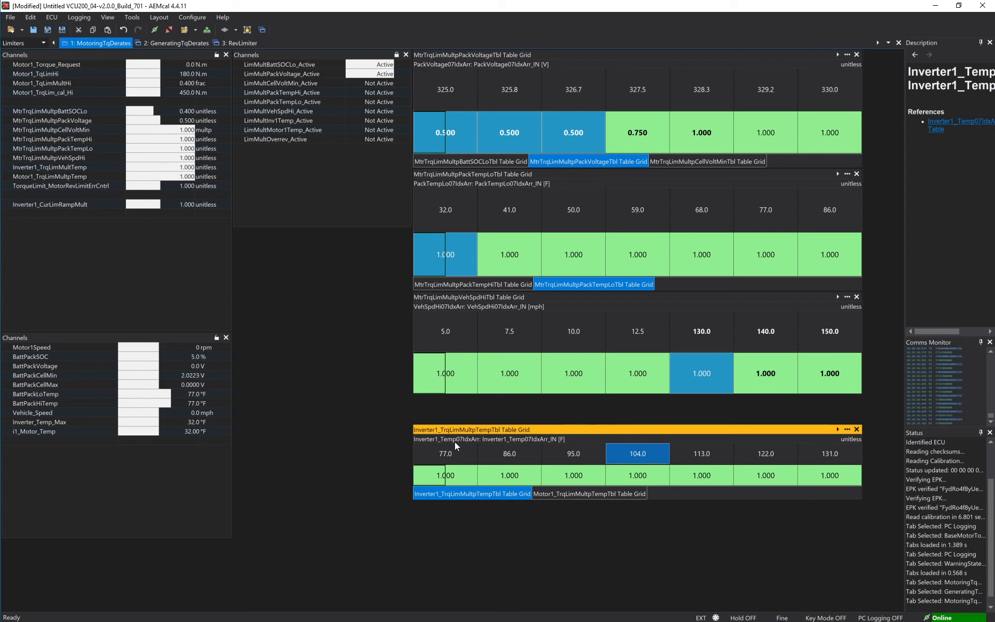
{"action": "left_click", "coordinate": [446, 455]}
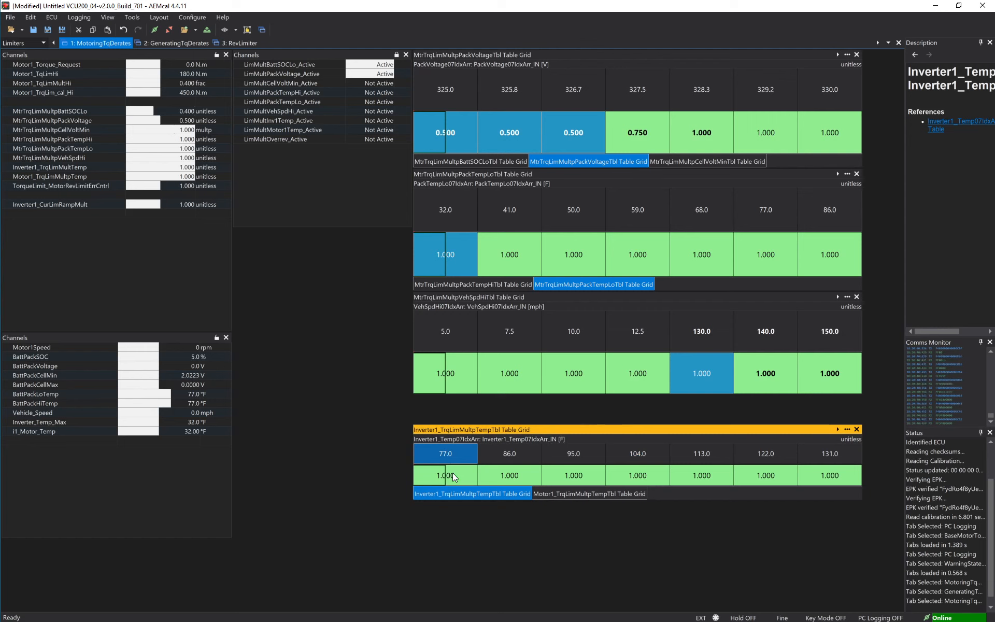
{"action": "left_click", "coordinate": [832, 453]}
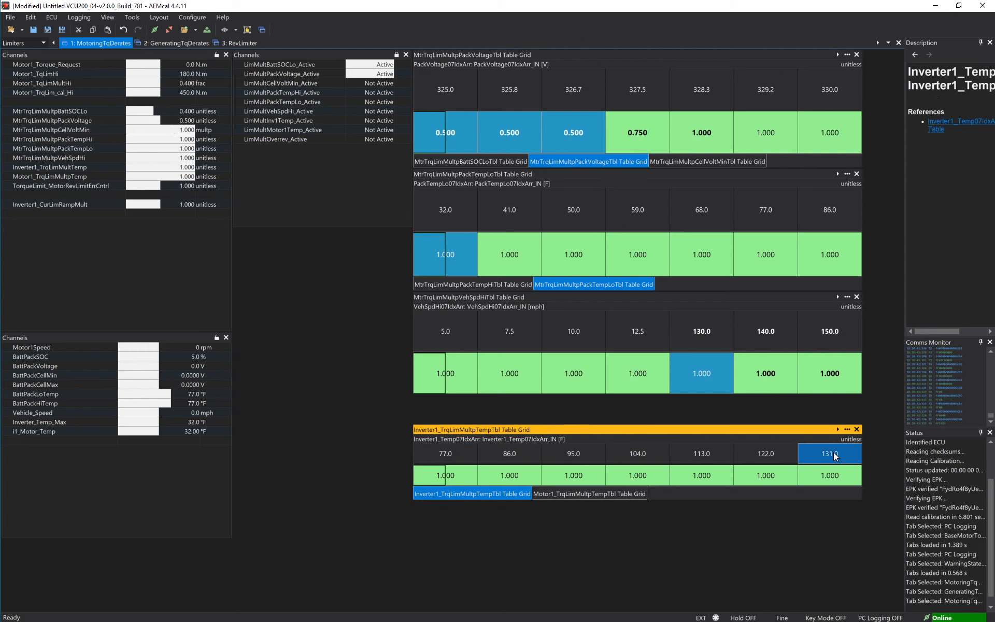
{"action": "left_click", "coordinate": [829, 474]}
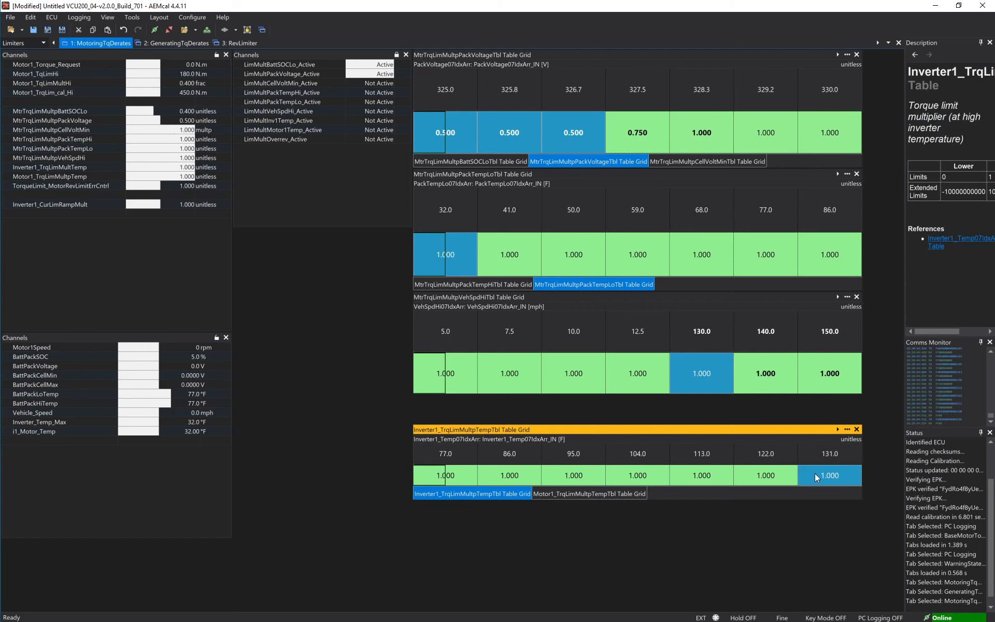
{"action": "left_click", "coordinate": [767, 474]}
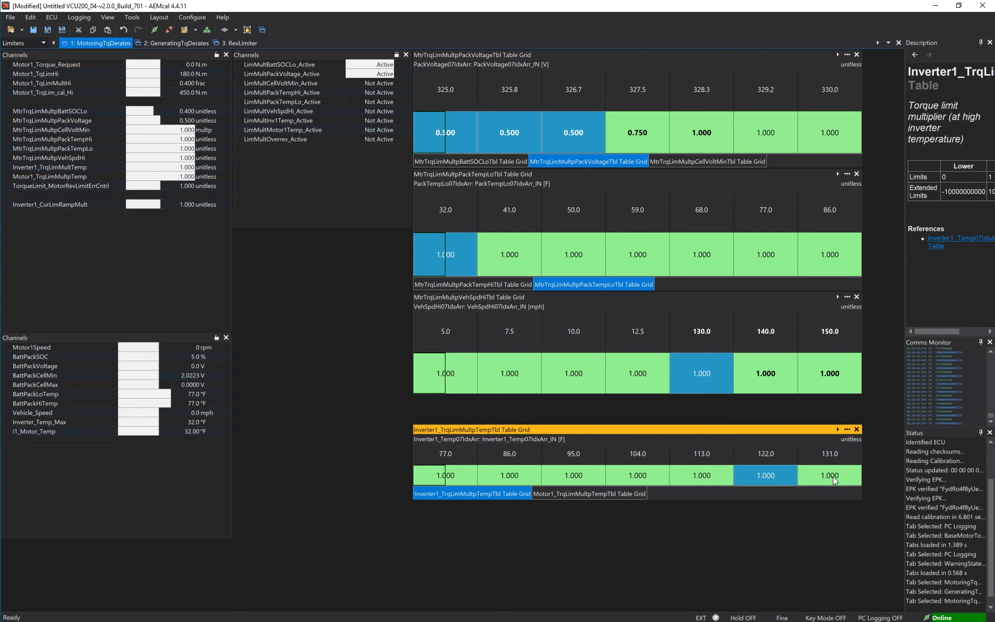
Set the motor temperature derate table's torque multipliers to 0.5 at 131 °F and 0.8 at 122 °F.
{"action": "left_click", "coordinate": [574, 496]}
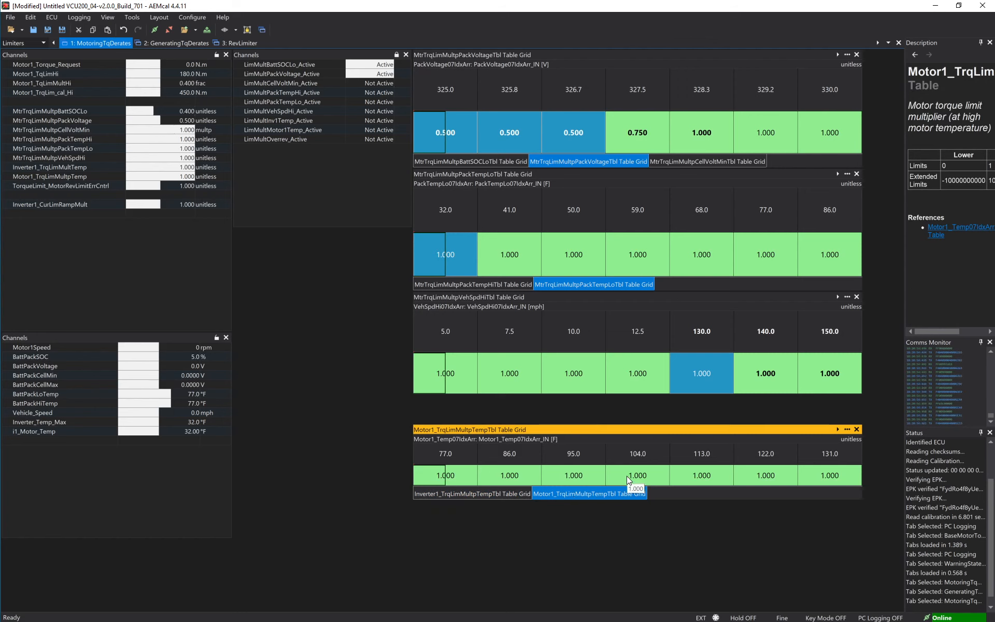
{"action": "left_click", "coordinate": [832, 471]}
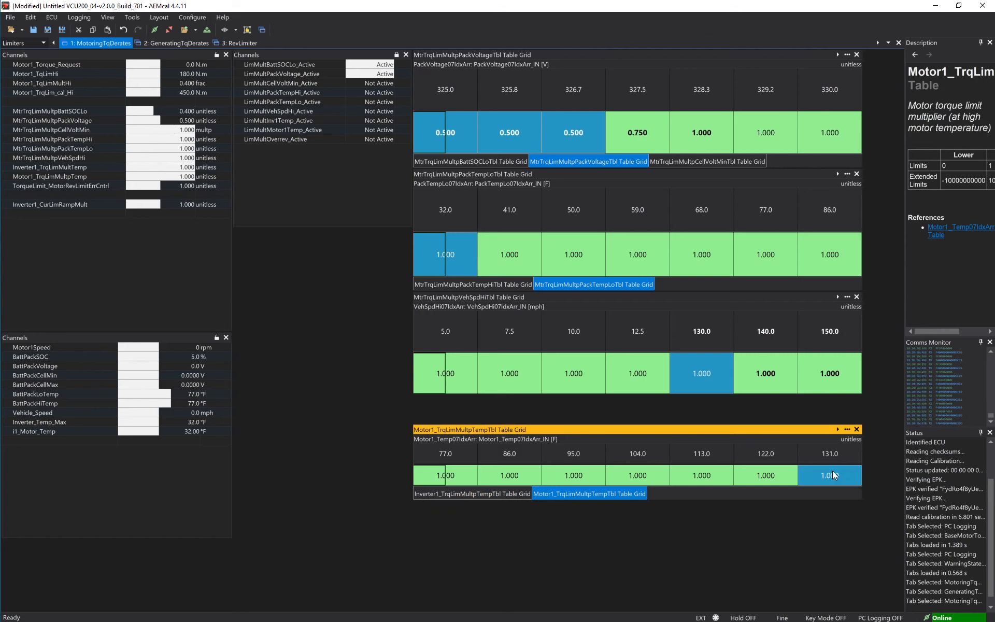
{"action": "type", "text": "0.8"}
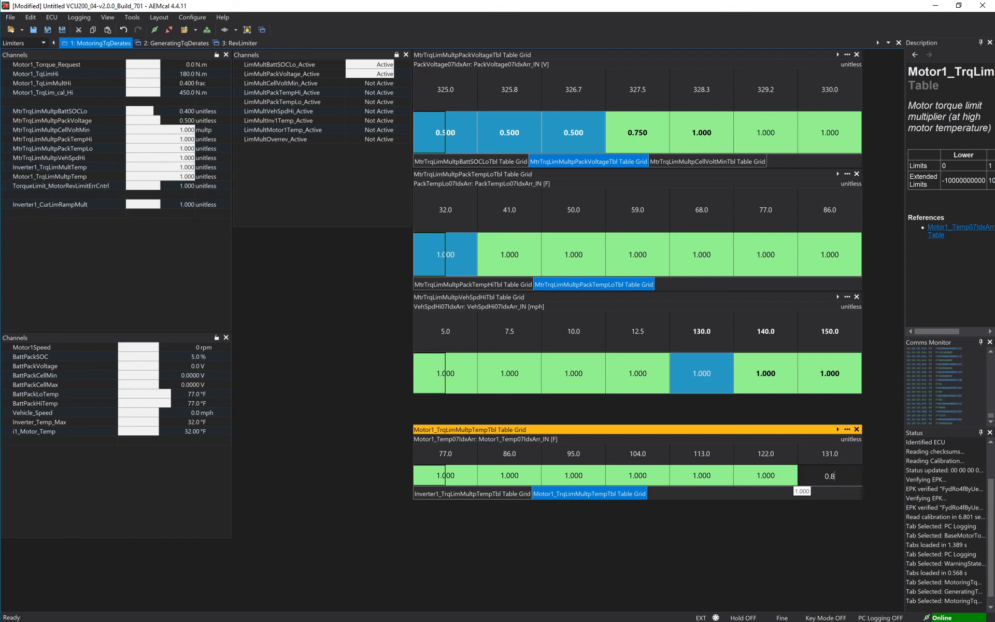
{"action": "key", "text": "Return"}
{"action": "key", "text": "Left"}
{"action": "key", "text": "Right"}
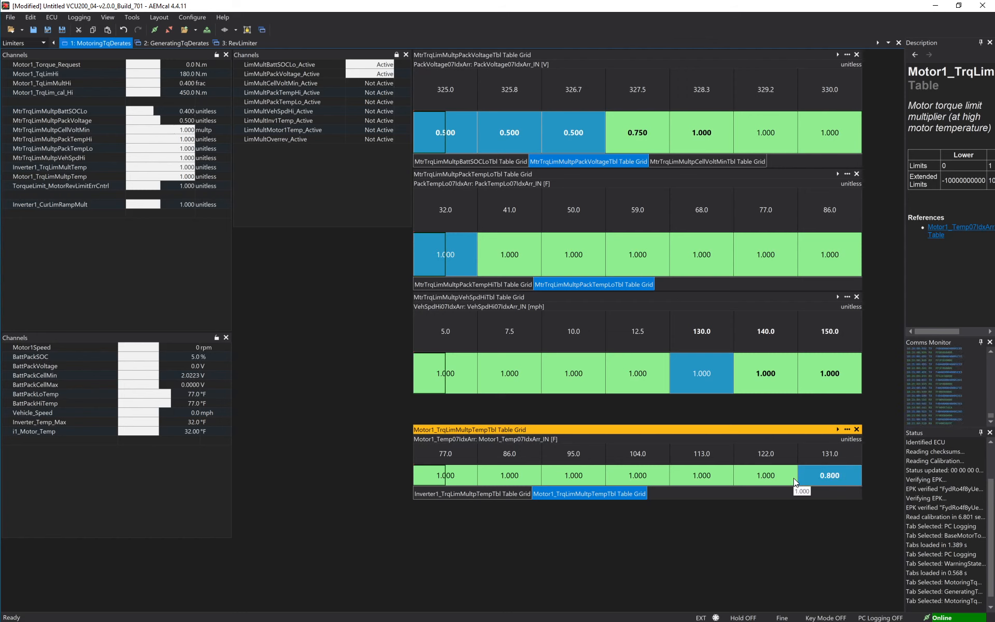
{"action": "type", "text": "0.5"}
{"action": "key", "text": "Return"}
{"action": "key", "text": "Left"}
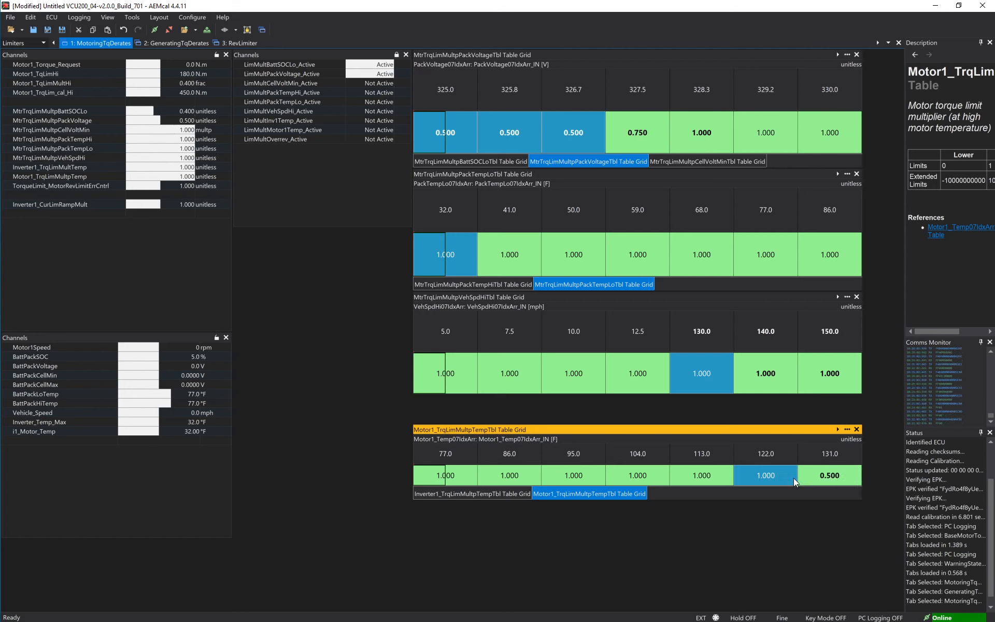
{"action": "type", "text": "0.8"}
{"action": "key", "text": "Return"}
Set the inverter temperature derate table's torque multipliers to 0.5 at 131 °F and 0.8 at 122 °F.
{"action": "left_click", "coordinate": [481, 492]}
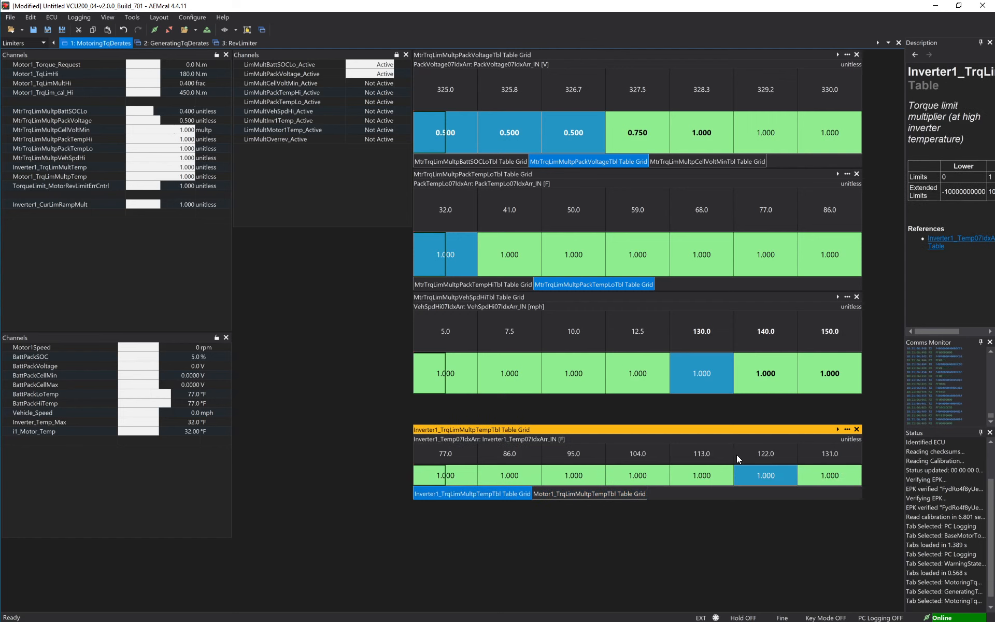
{"action": "left_click", "coordinate": [822, 474]}
{"action": "type", "text": "0.5"}
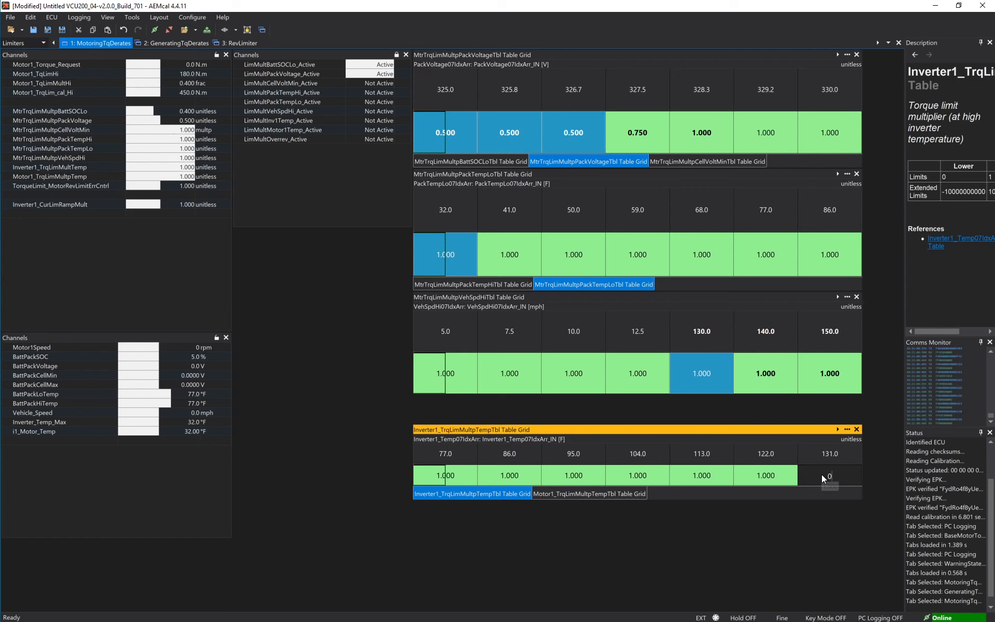
{"action": "key", "text": "Return"}
{"action": "key", "text": "Left"}
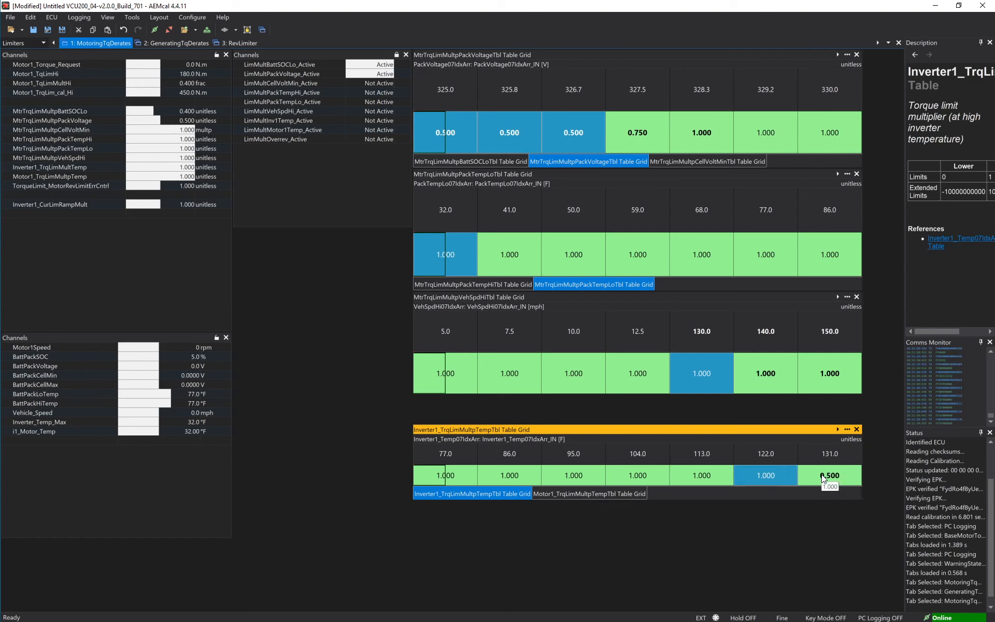
{"action": "type", "text": "0."}
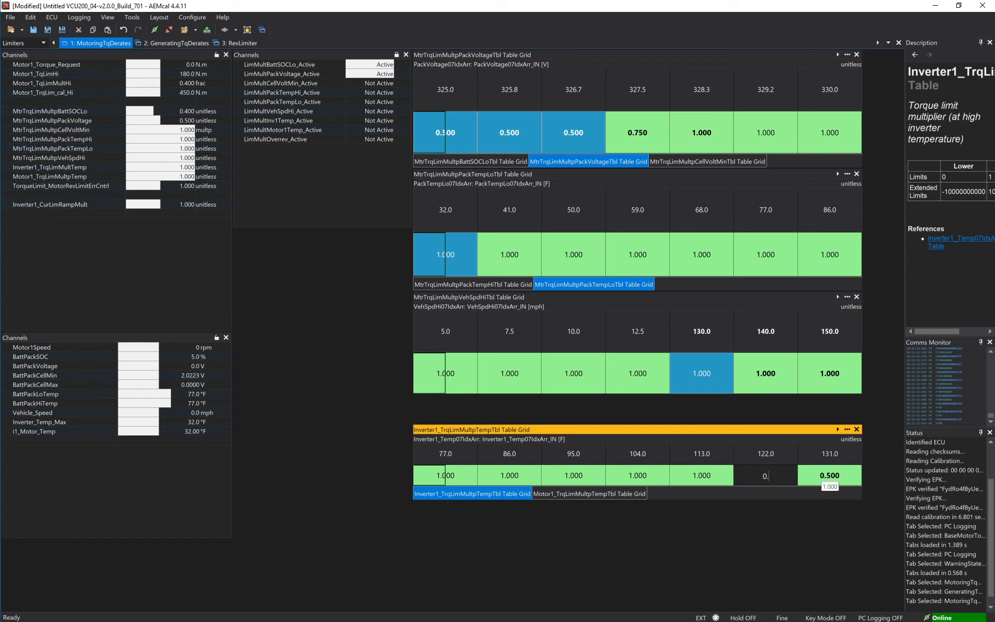
{"action": "type", "text": "8"}
{"action": "key", "text": "Return"}
{"action": "key", "text": "Left"}
{"action": "key", "text": "Left"}
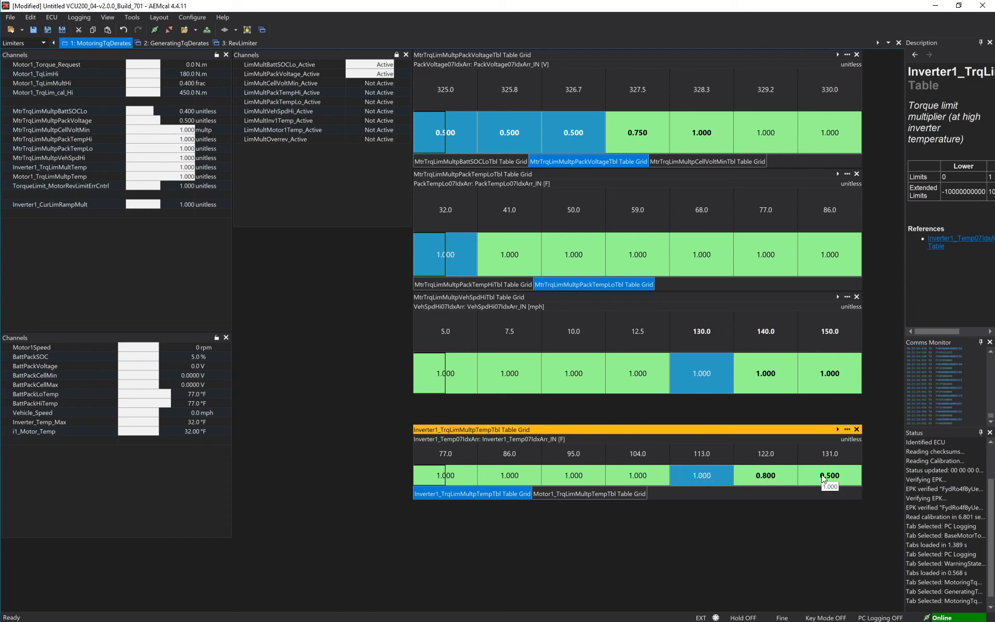
Examine how the inverter temperature derate table's multipliers step down across the 113, 122 and 131 °F cells.
{"action": "left_click", "coordinate": [759, 477]}
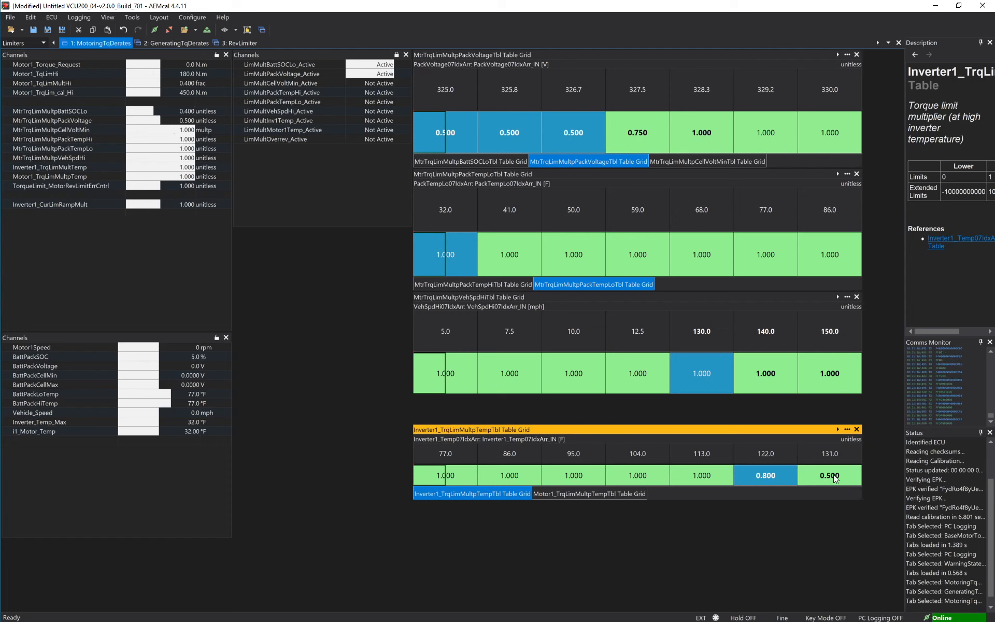
{"action": "left_click", "coordinate": [834, 475]}
{"action": "left_click", "coordinate": [759, 476]}
{"action": "left_click", "coordinate": [832, 478]}
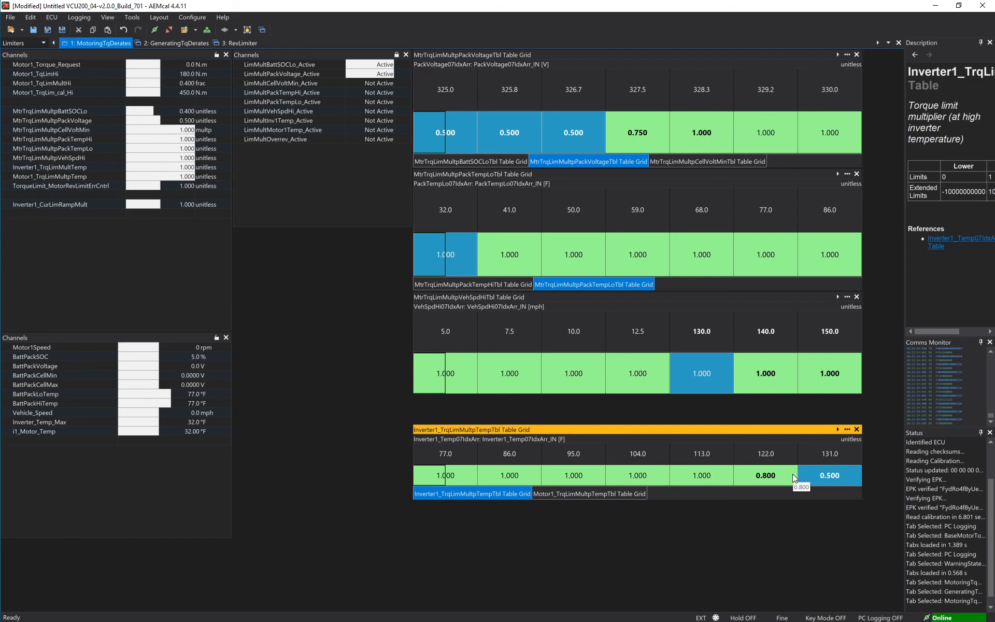
{"action": "left_click", "coordinate": [776, 472]}
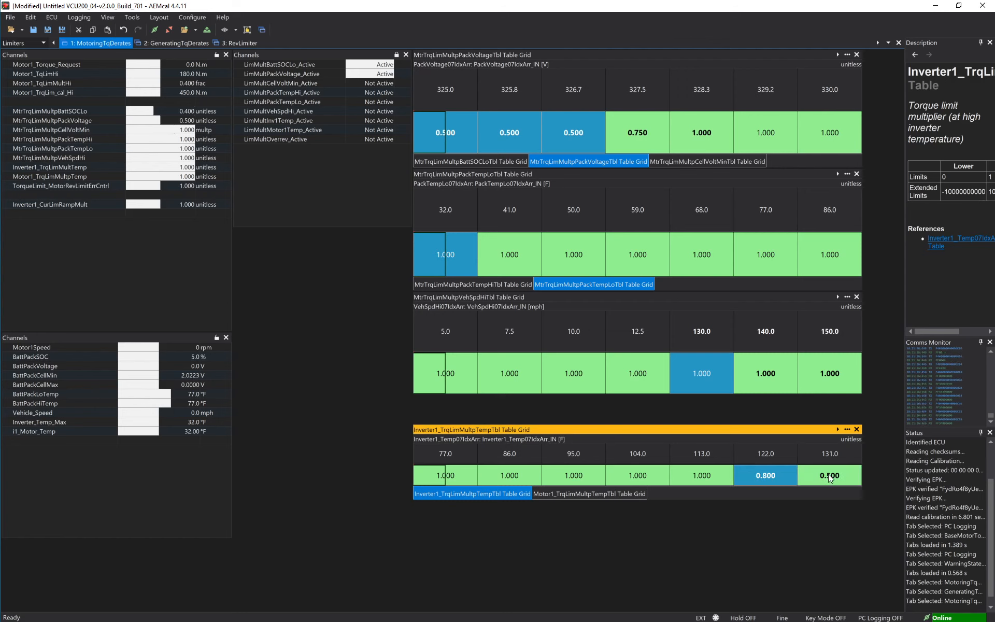
{"action": "left_click", "coordinate": [827, 473]}
{"action": "left_click", "coordinate": [771, 480]}
{"action": "left_click", "coordinate": [726, 480]}
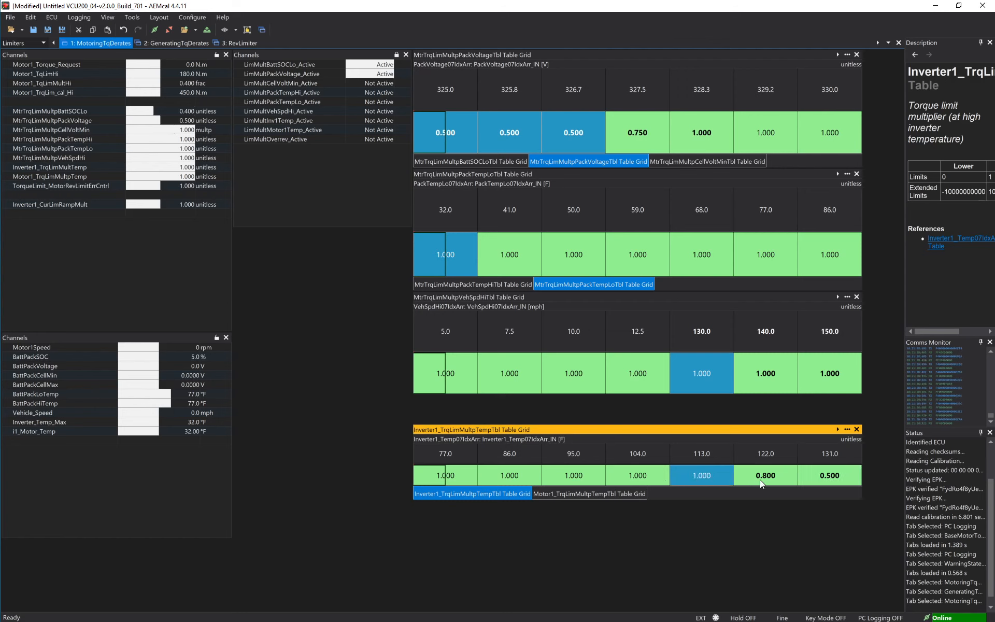
{"action": "left_click", "coordinate": [760, 479]}
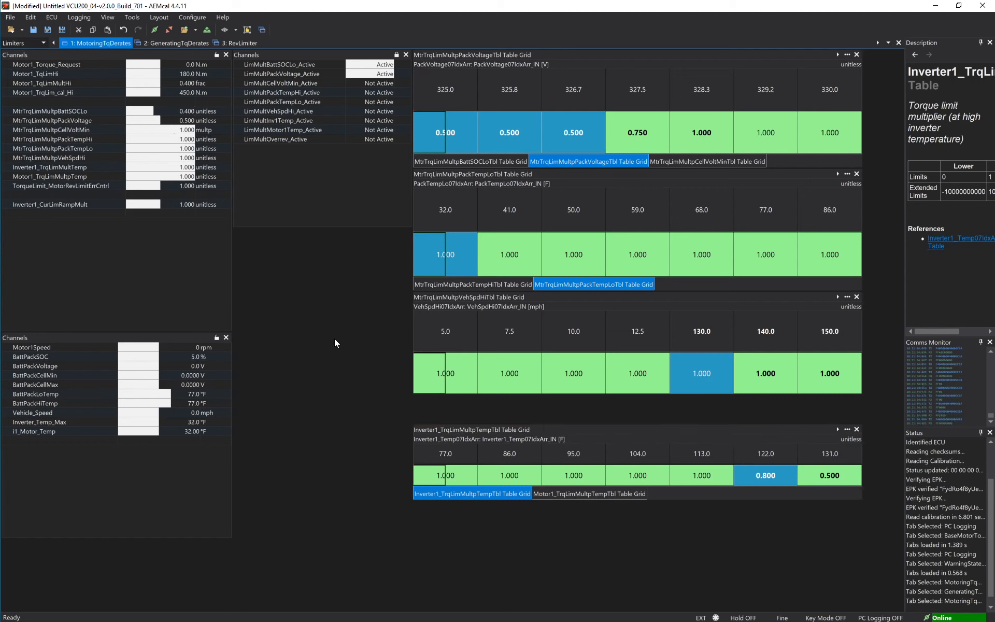
Review the generating derates page and the RevLimiter options for control mode, limit window, ramp rate and maximum ramp multiplier.
{"action": "left_click", "coordinate": [173, 44]}
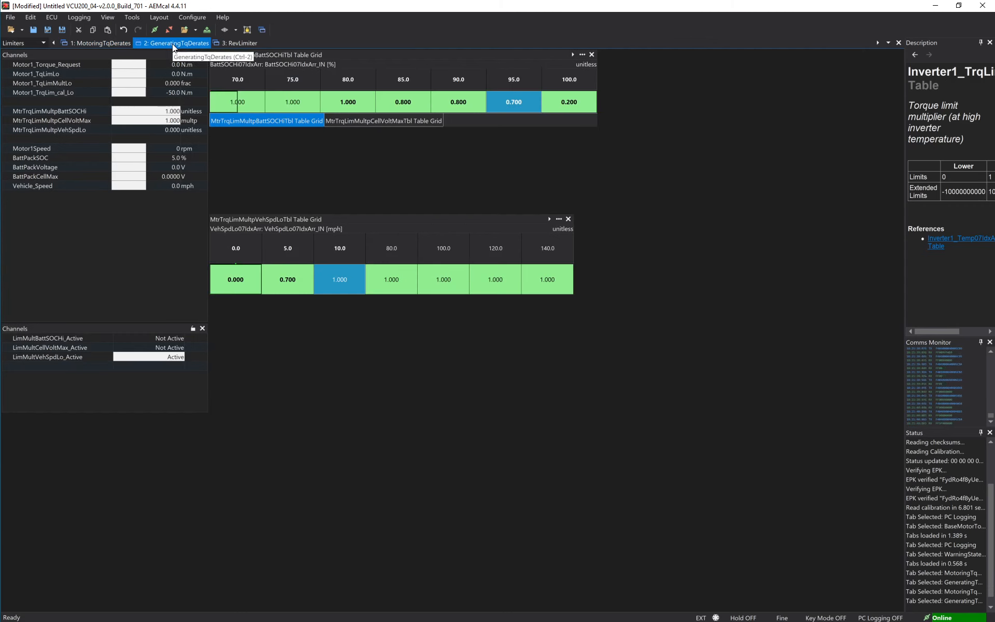
{"action": "left_click", "coordinate": [231, 44]}
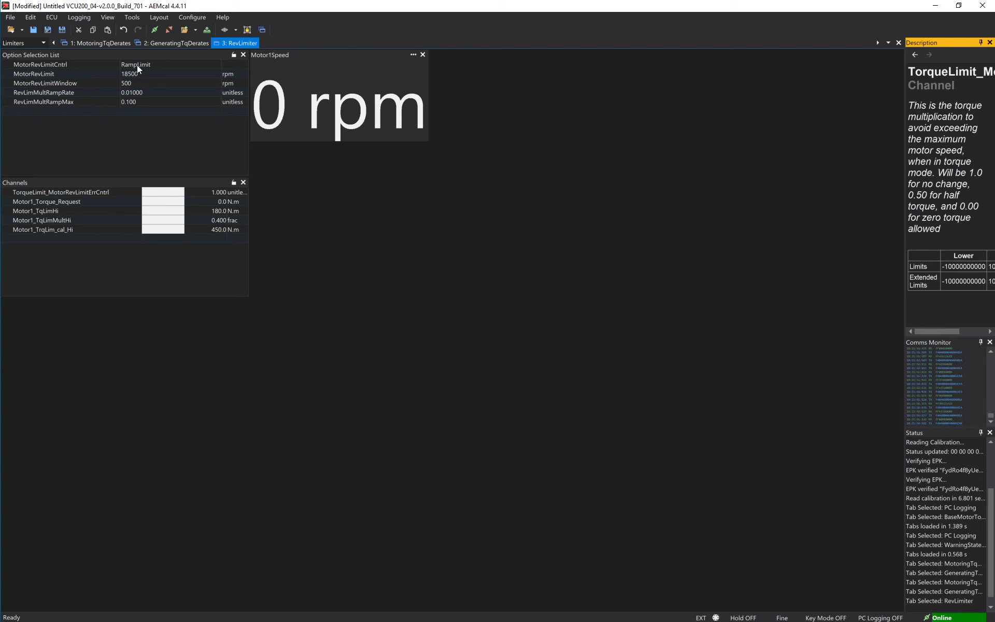
{"action": "left_click", "coordinate": [138, 65]}
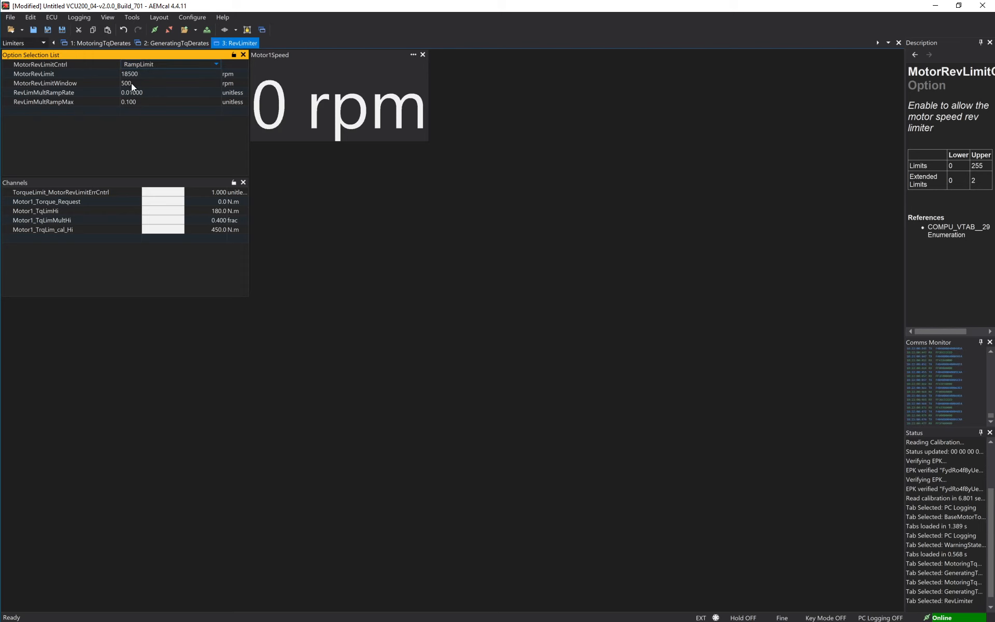
{"action": "left_click", "coordinate": [132, 83]}
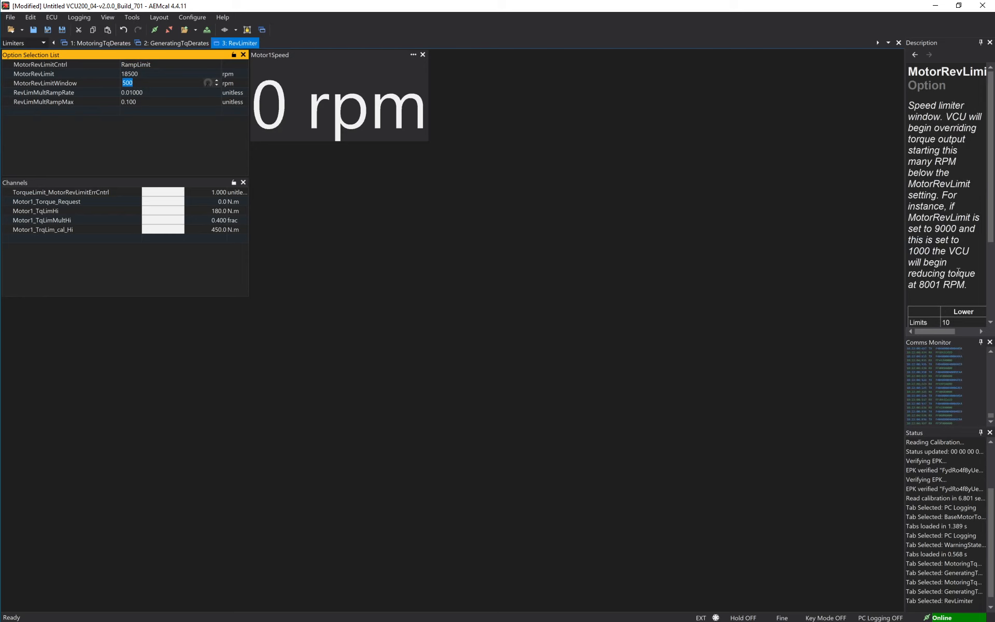
{"action": "left_click", "coordinate": [156, 92]}
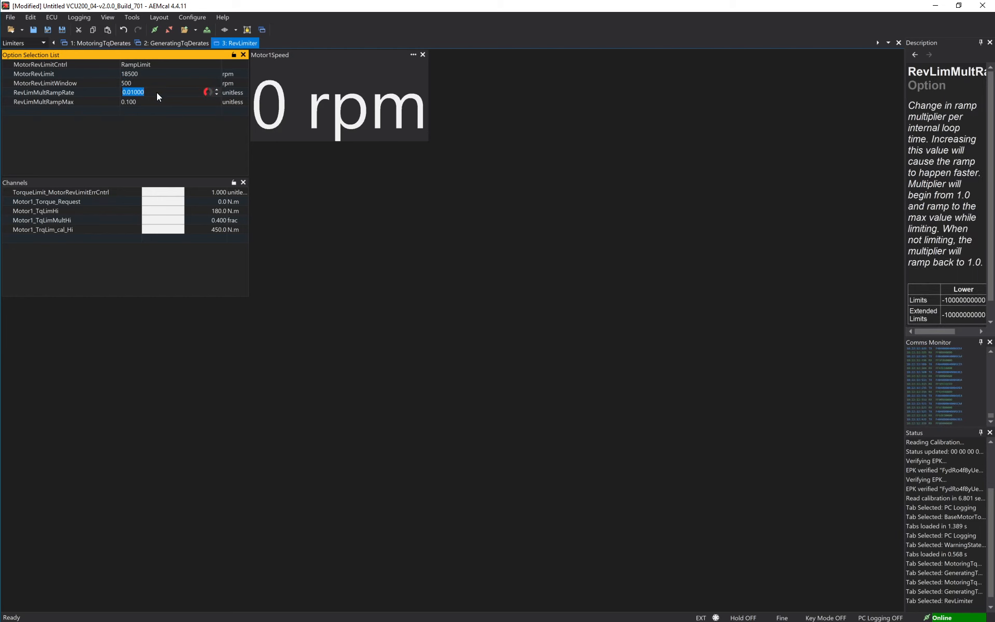
{"action": "left_click", "coordinate": [156, 102]}
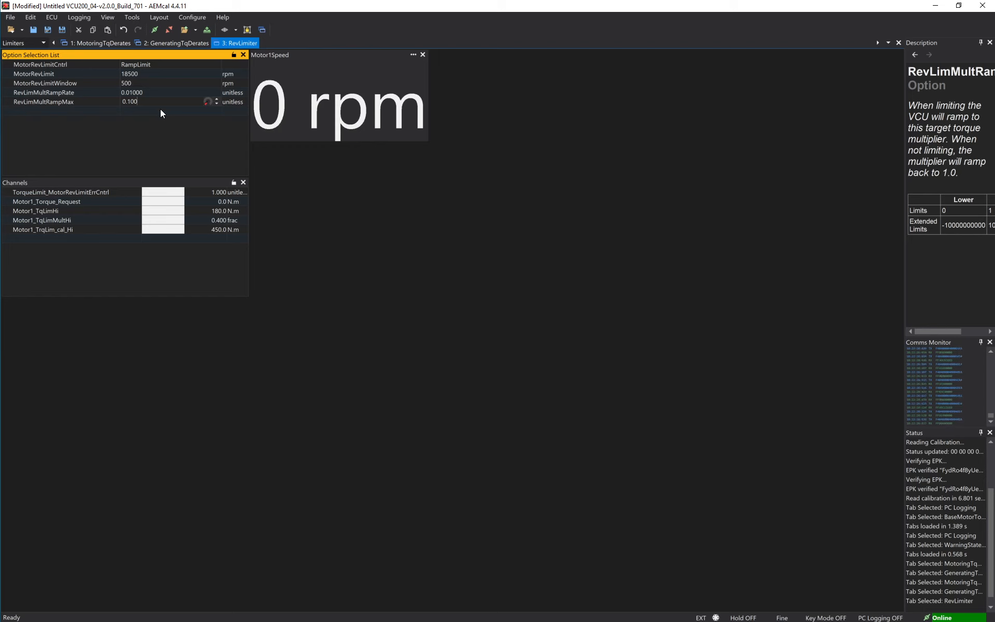
{"action": "key", "text": "Return"}
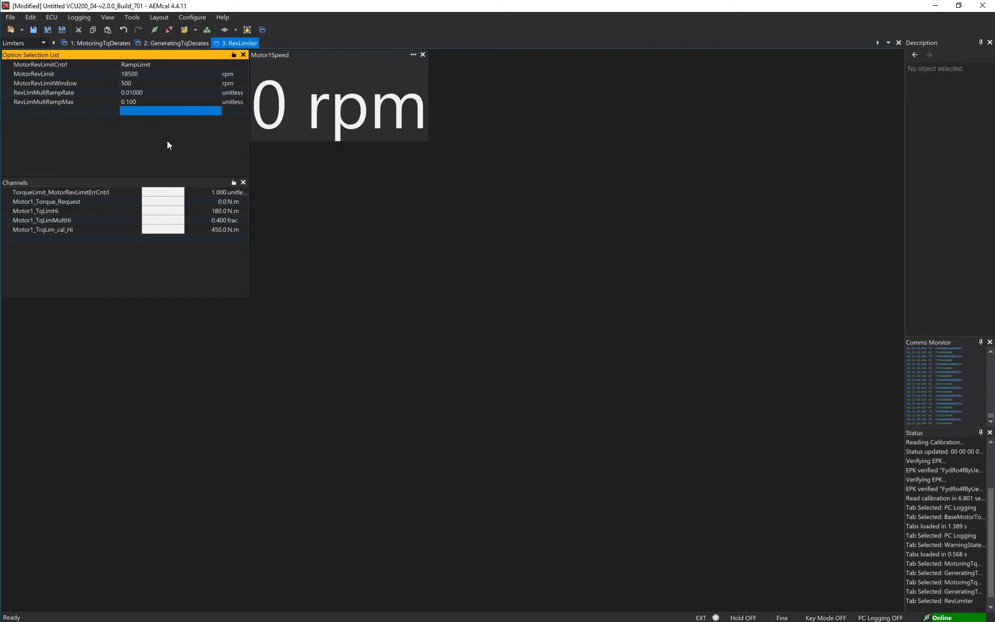
Open the TorqueRequest group's BaseMotorTorque page and bring up the description of the Motor1_TrqLim_cal table.
{"action": "left_click", "coordinate": [47, 42]}
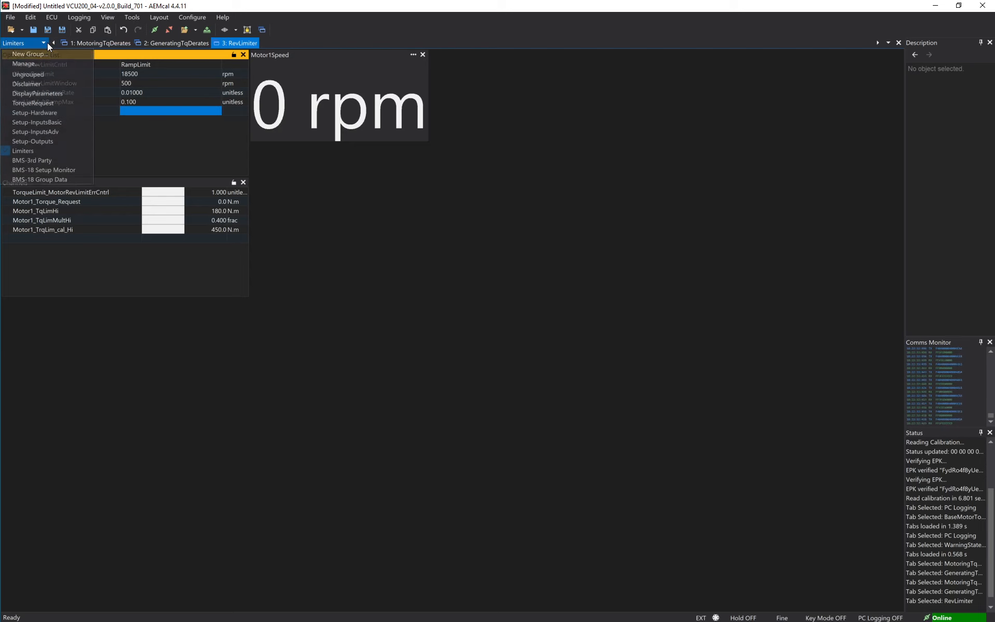
{"action": "left_click", "coordinate": [44, 103]}
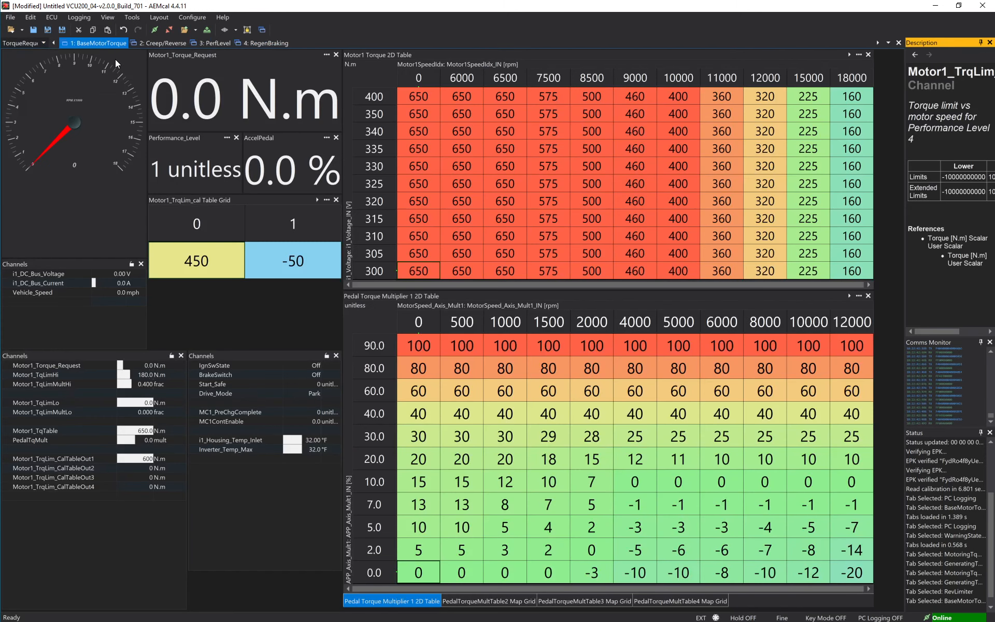
{"action": "left_click", "coordinate": [191, 200]}
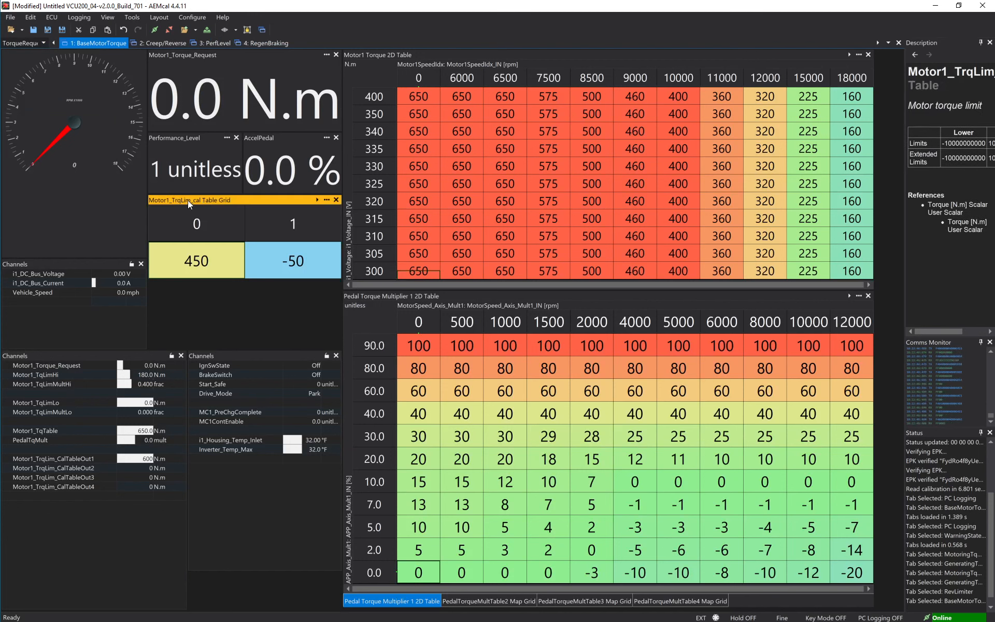
Set the Motor1_TrqLim_cal table's lower torque limit in column 1 to -60 N.m.
{"action": "left_click", "coordinate": [195, 263]}
{"action": "left_click", "coordinate": [291, 261]}
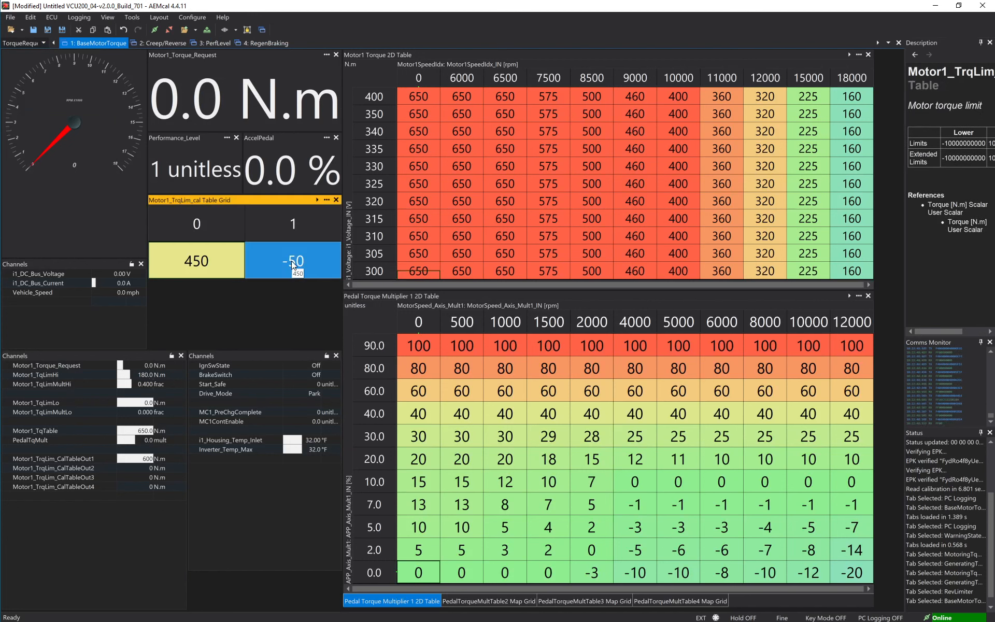
{"action": "left_click", "coordinate": [169, 263]}
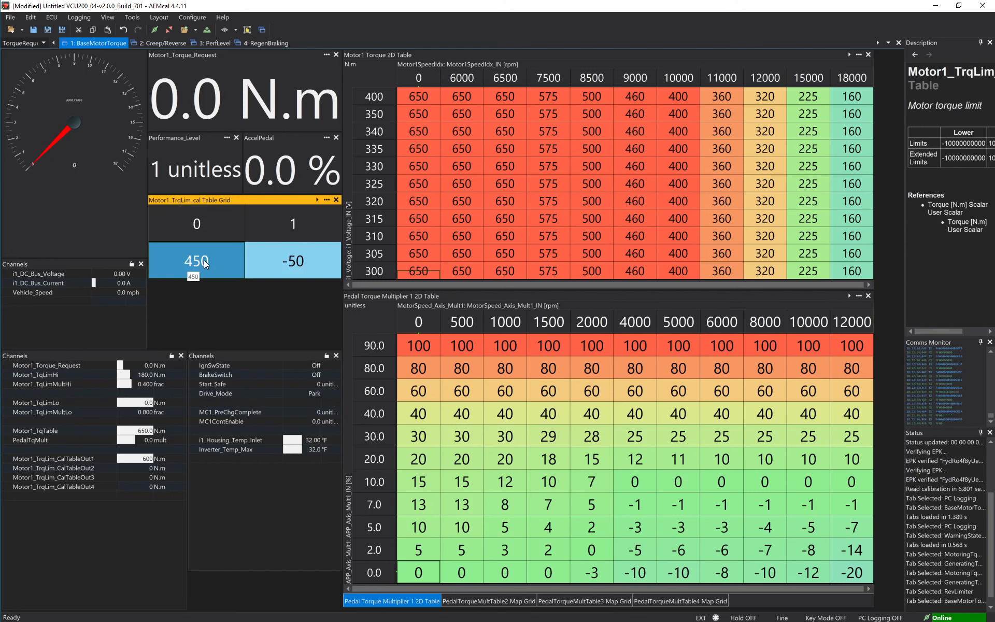
{"action": "left_click", "coordinate": [304, 260]}
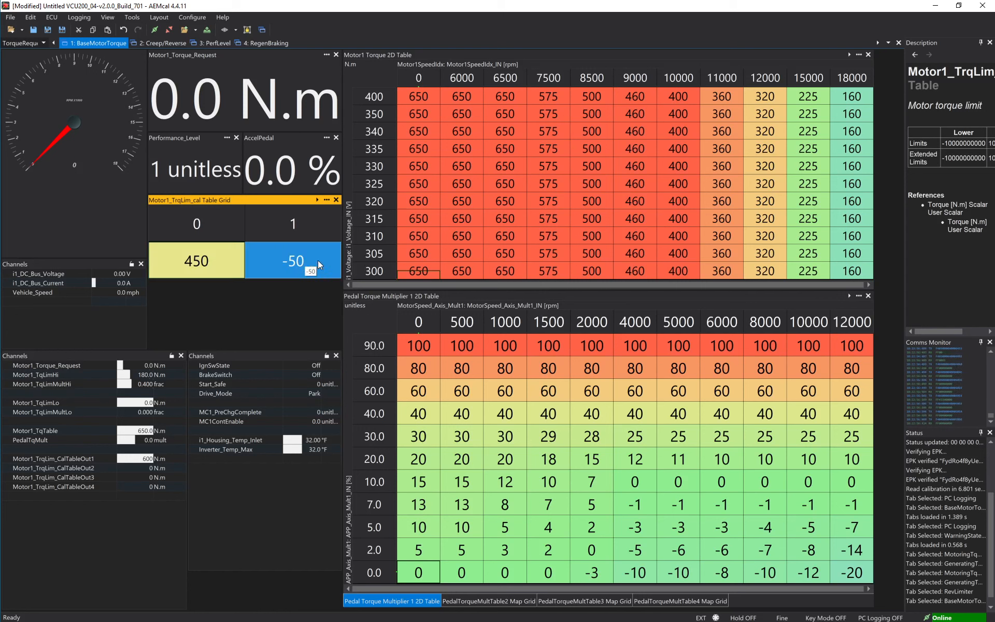
{"action": "double_click", "coordinate": [318, 261]}
{"action": "left_click", "coordinate": [294, 262]}
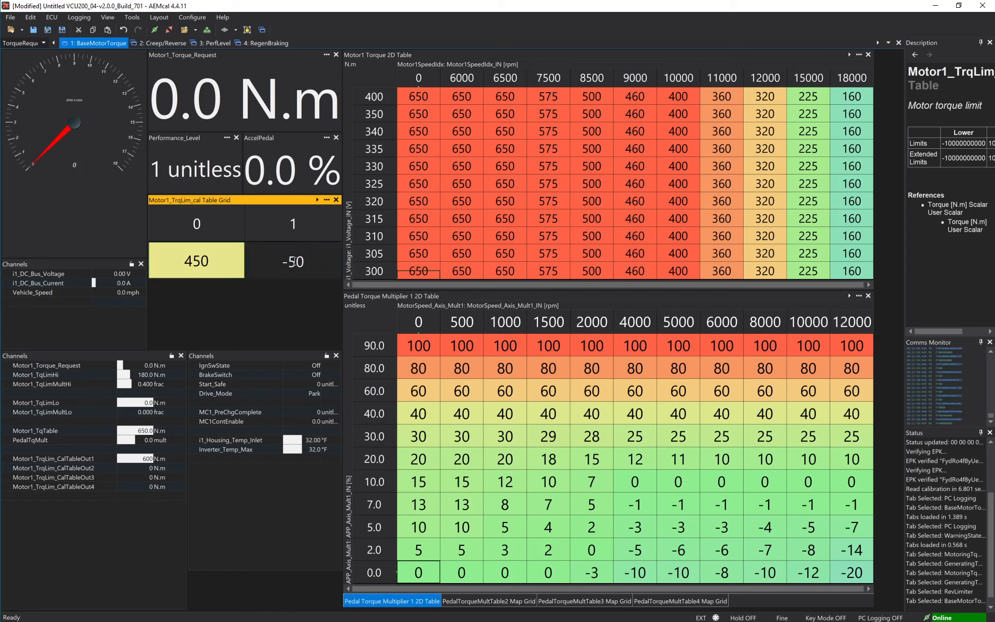
{"action": "left_click_drag", "start_coordinate": [288, 261], "coordinate": [296, 263]}
{"action": "type", "text": "6"}
{"action": "key", "text": "Return"}
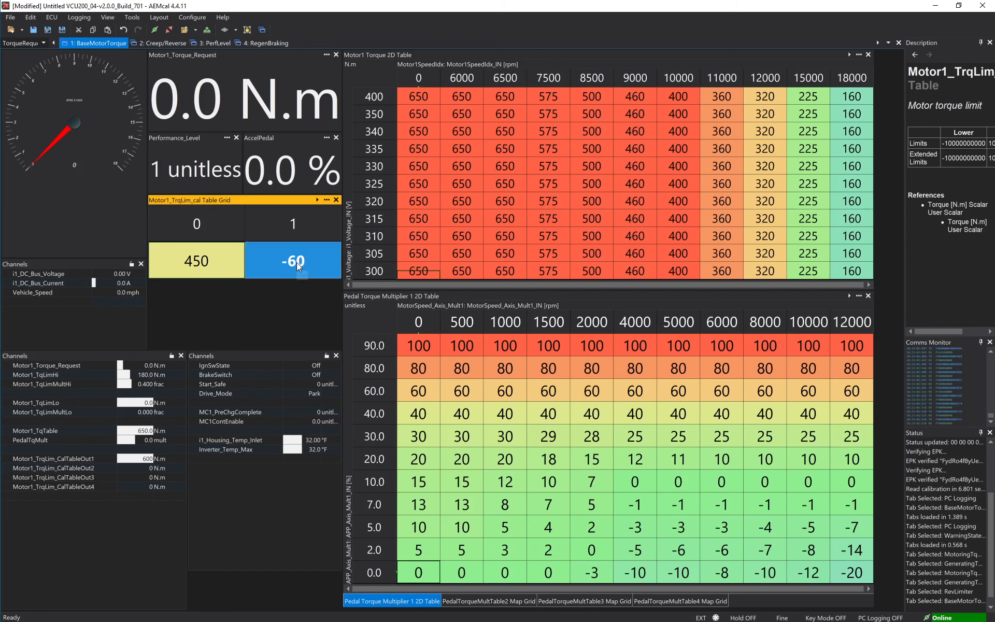
Set the Motor1_TrqLim_cal table's lower torque limit in column 1 to -70 N.m.
{"action": "double_click", "coordinate": [296, 262]}
{"action": "left_click_drag", "start_coordinate": [297, 262], "coordinate": [289, 262]}
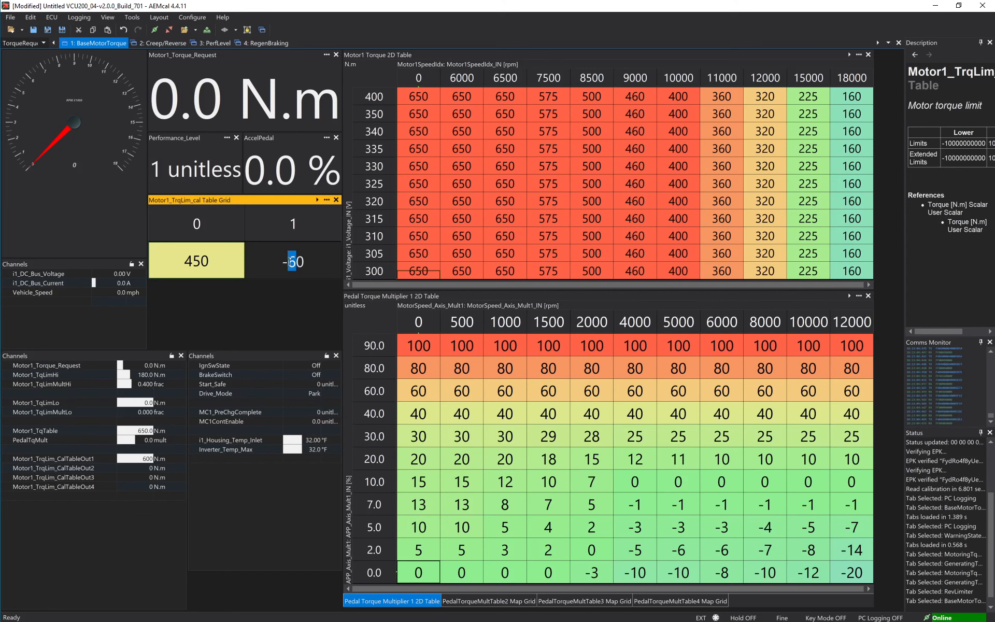
{"action": "type", "text": "7"}
{"action": "key", "text": "Return"}
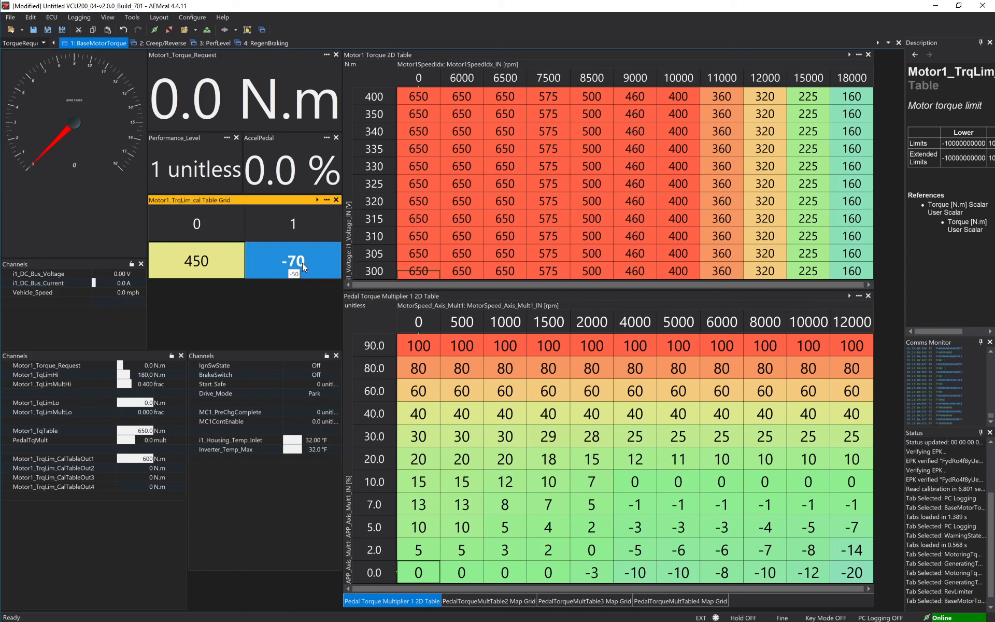
{"action": "key", "text": "Return"}
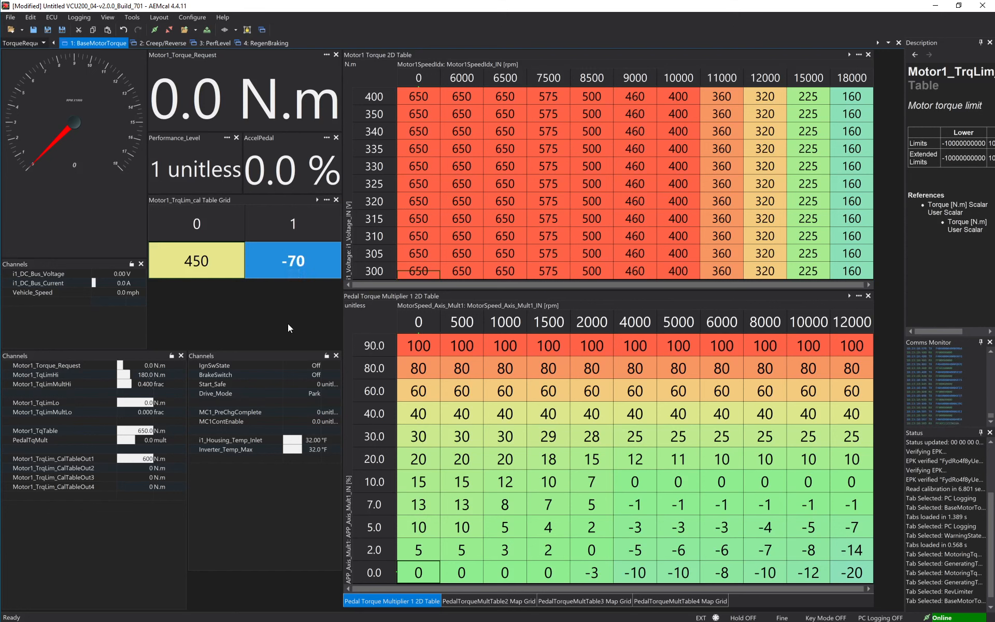
Set the Motor1_TrqLim_cal table's upper torque limit in column 0 to 650 N.m.
{"action": "left_click", "coordinate": [207, 275]}
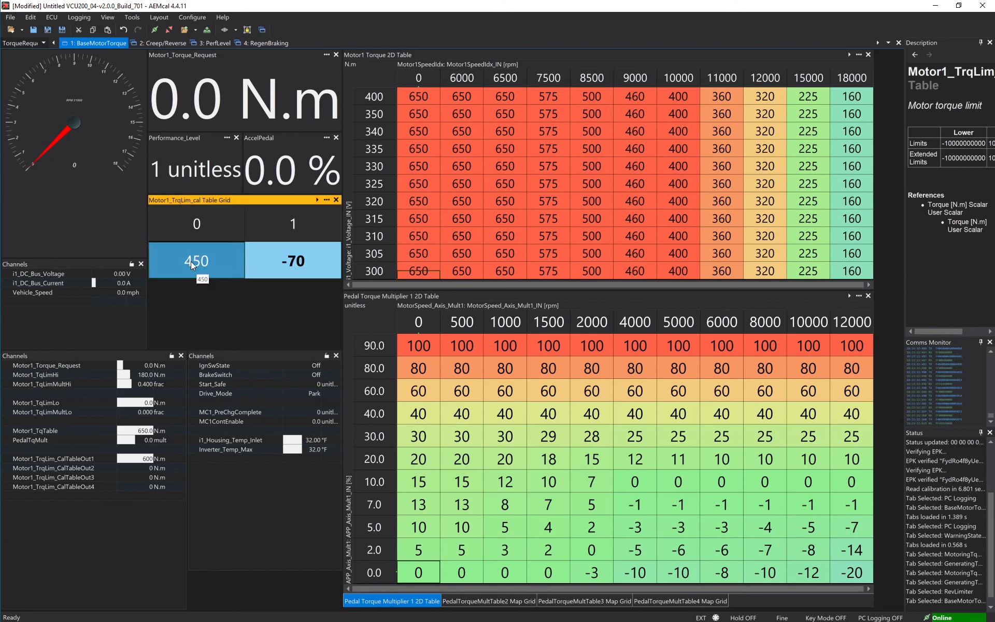
{"action": "type", "text": "650"}
{"action": "key", "text": "Return"}
Check the Motor1_TqLimHi channel and its description against the cells of the Motor1 base torque table.
{"action": "left_click", "coordinate": [549, 149]}
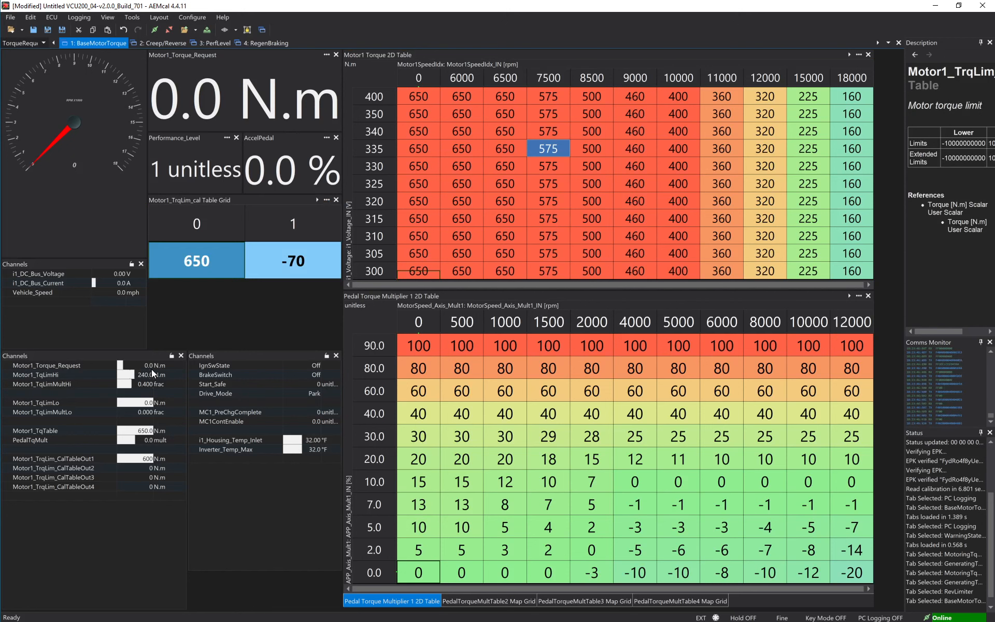
{"action": "left_click", "coordinate": [138, 375]}
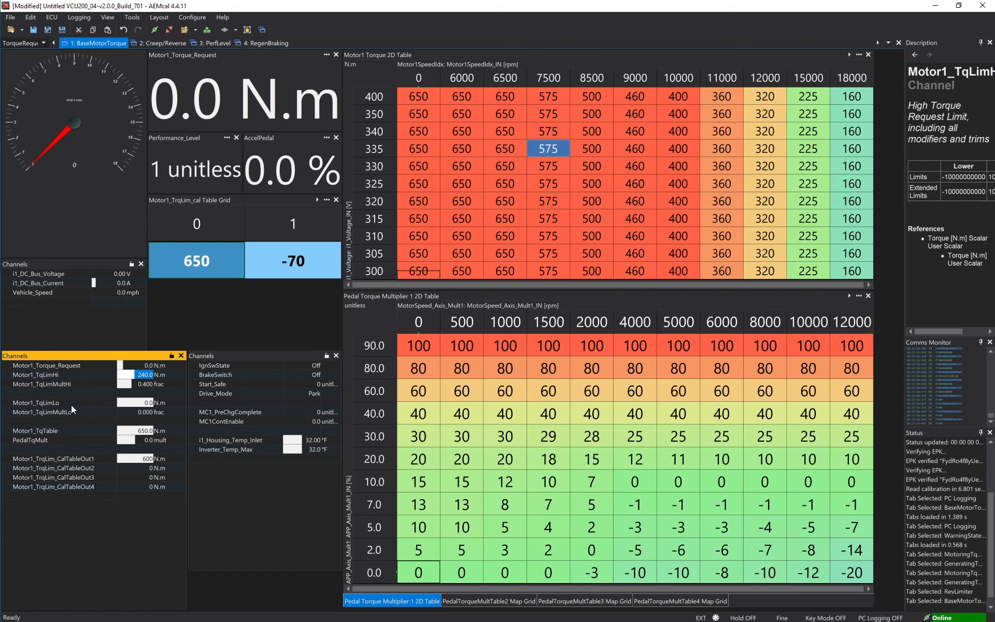
{"action": "left_click", "coordinate": [502, 214]}
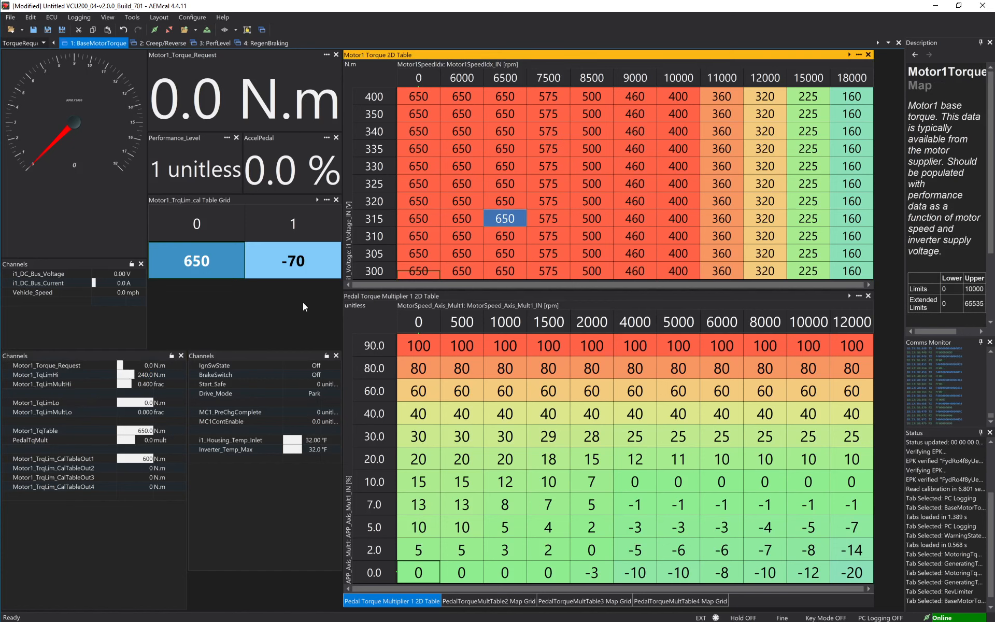
Open the PerfLevel page and review the Motor1_TrqLim_CalTable torque limits for performance levels 1 to 4.
{"action": "left_click", "coordinate": [211, 42]}
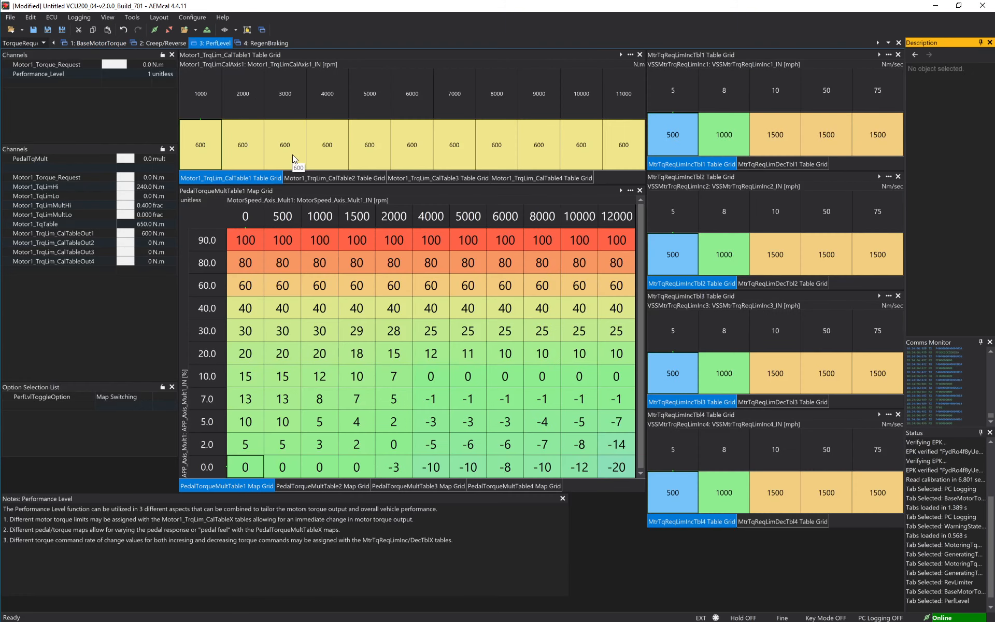
{"action": "left_click", "coordinate": [315, 177]}
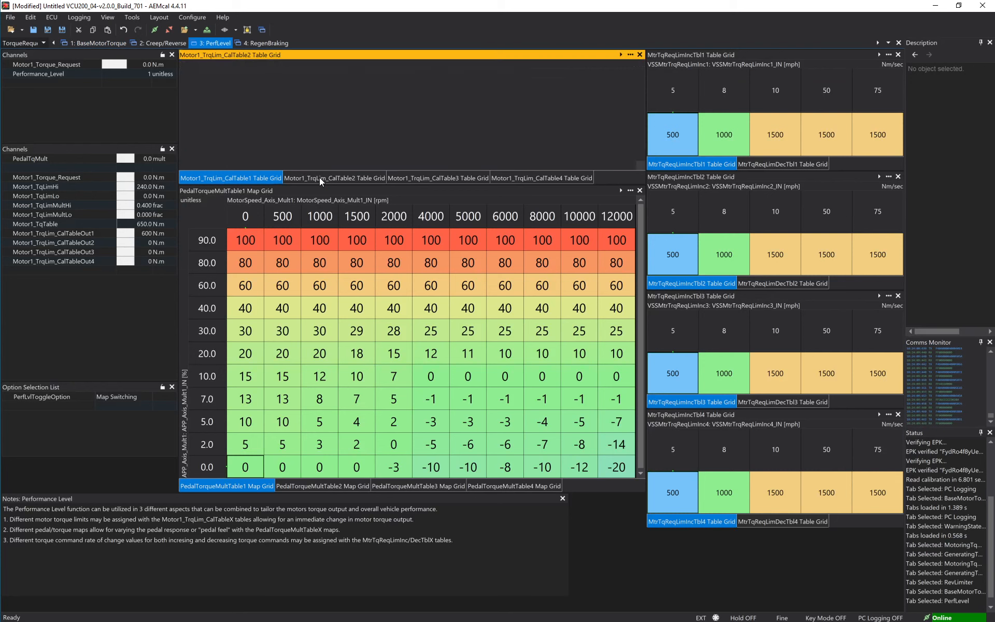
{"action": "left_click", "coordinate": [428, 178]}
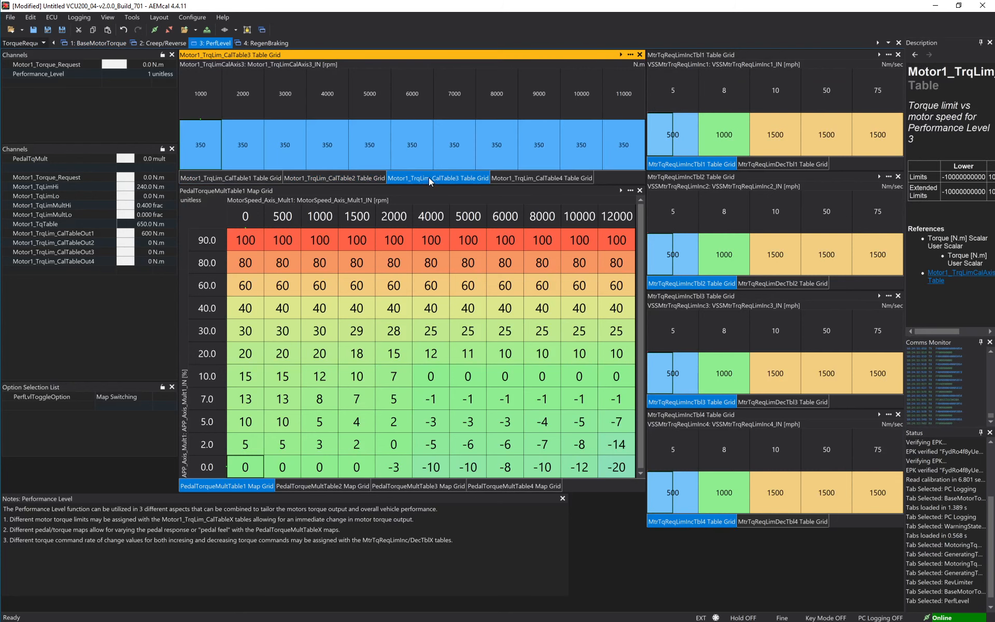
{"action": "left_click", "coordinate": [514, 179]}
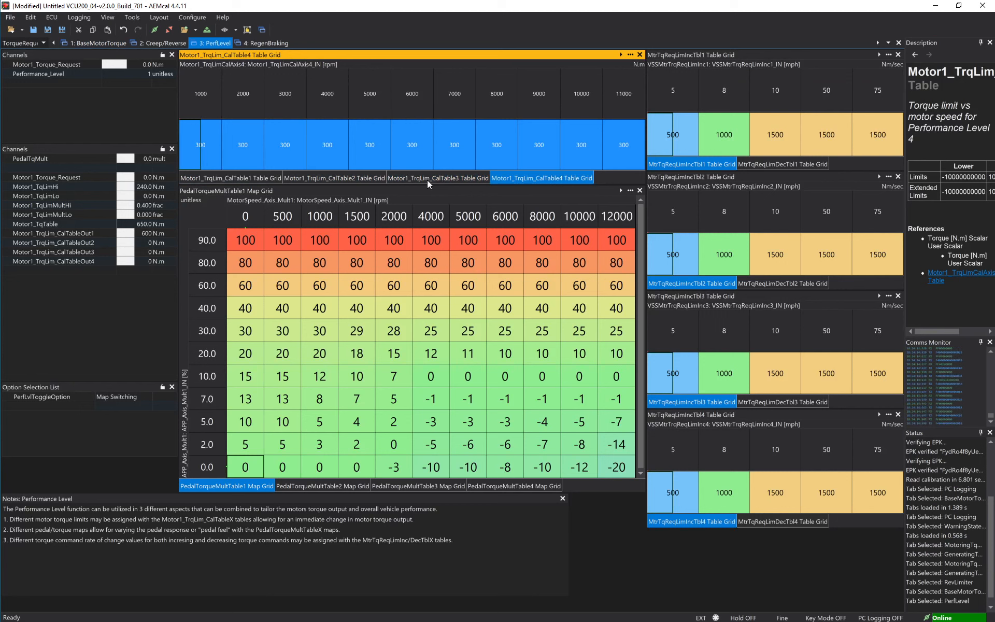
{"action": "left_click", "coordinate": [228, 179]}
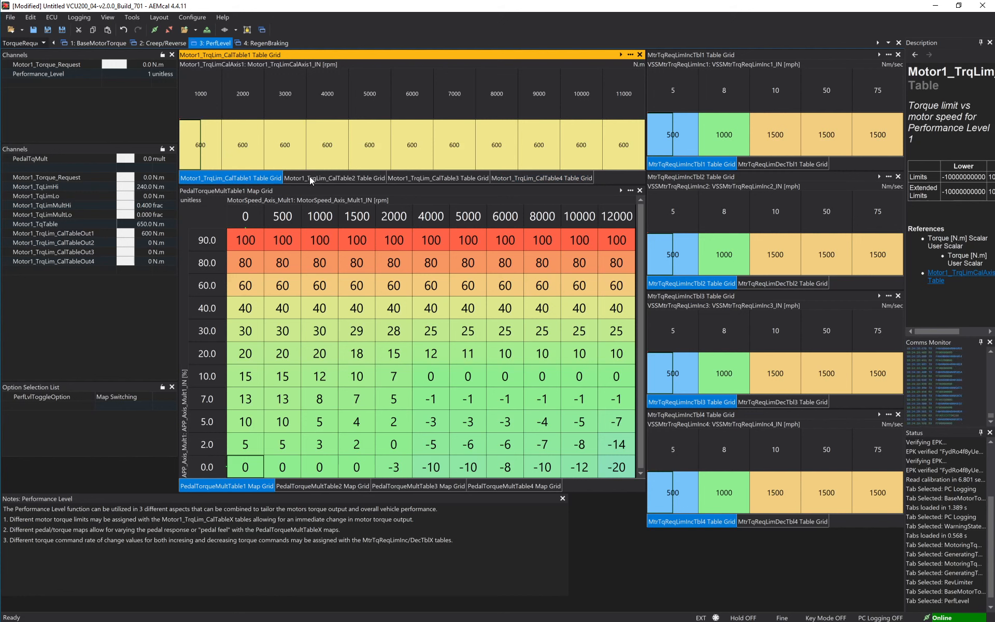
Compare the PedalTorqueMultTable maps for performance levels 1 to 4 and read their description.
{"action": "left_click", "coordinate": [241, 486]}
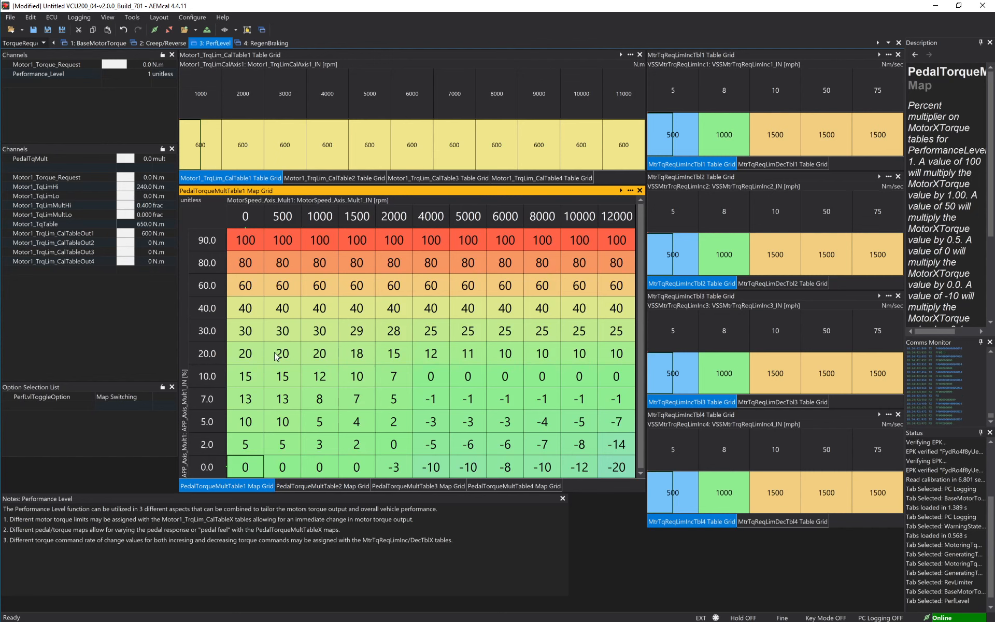
{"action": "left_click", "coordinate": [327, 485]}
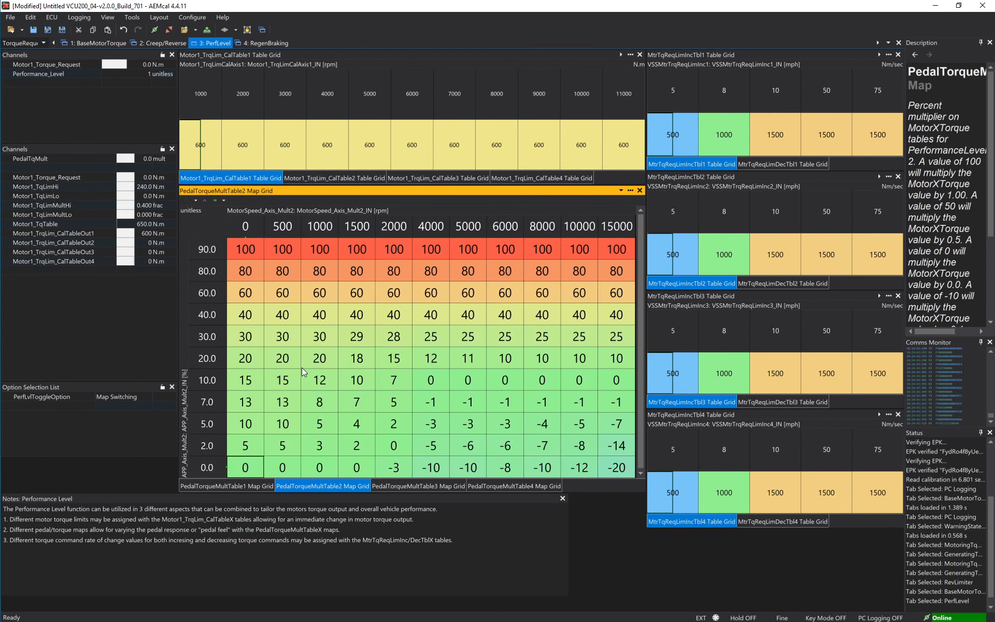
{"action": "left_click", "coordinate": [409, 486]}
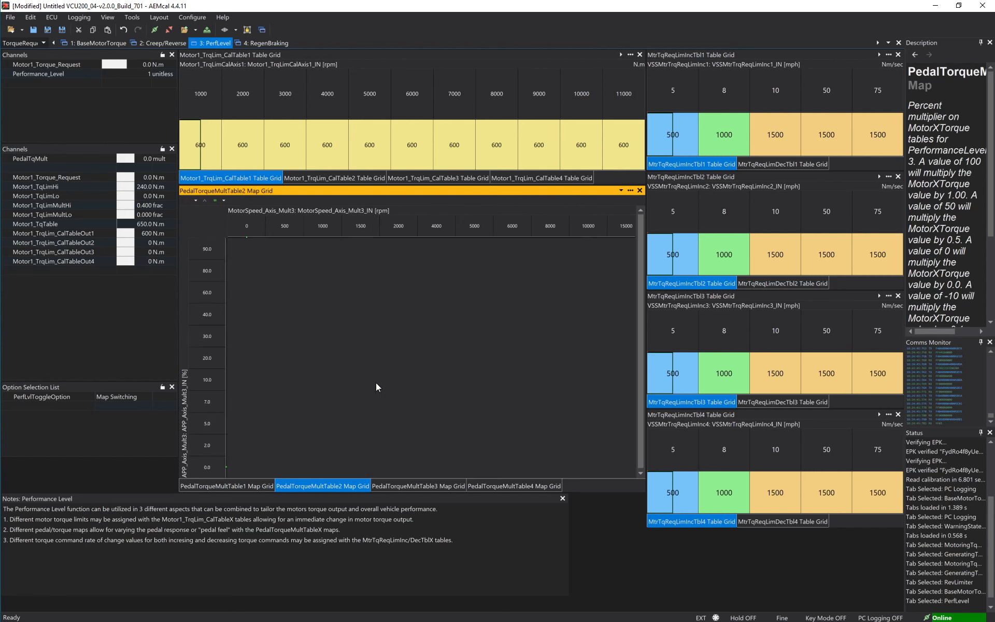
{"action": "left_click", "coordinate": [533, 486]}
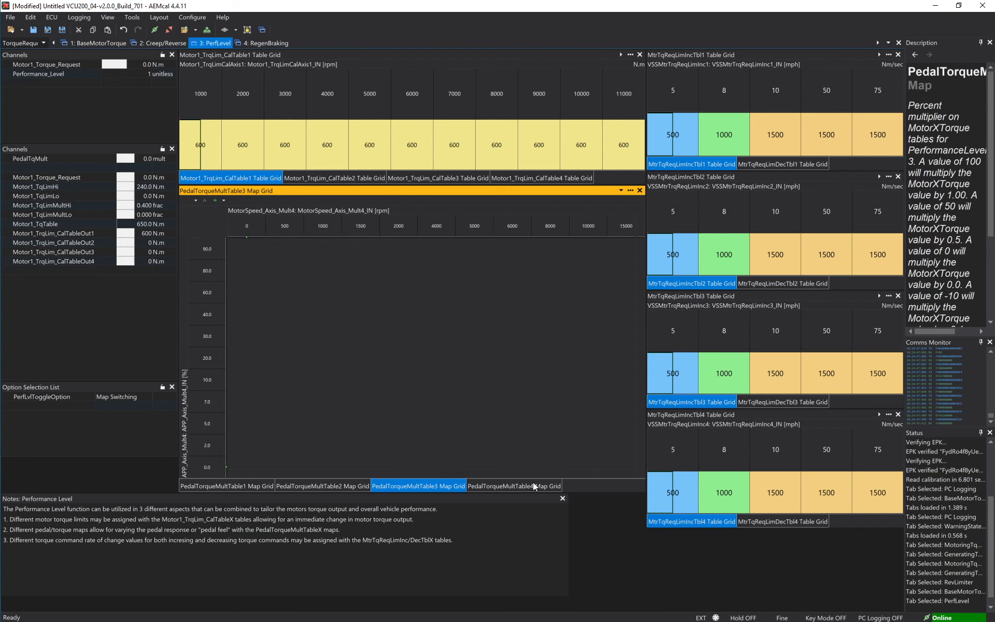
{"action": "left_click_drag", "start_coordinate": [246, 249], "coordinate": [611, 280]}
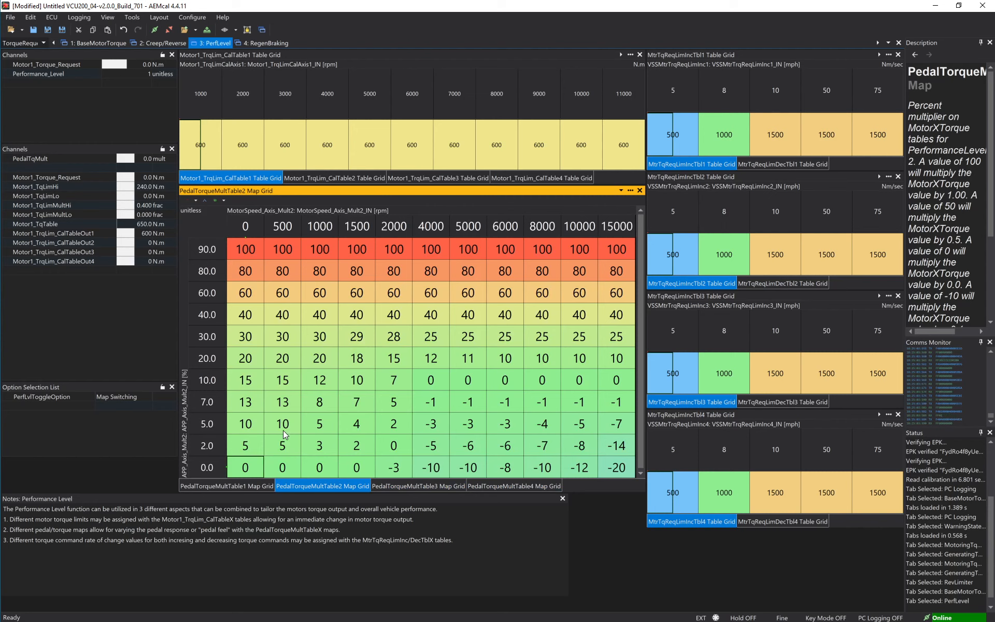
{"action": "left_click", "coordinate": [323, 486]}
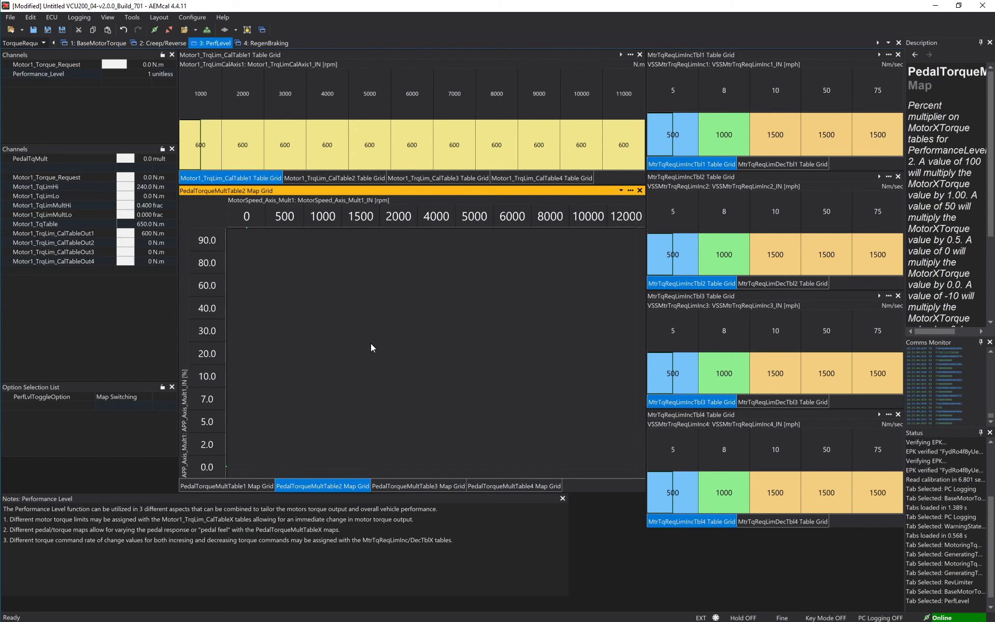
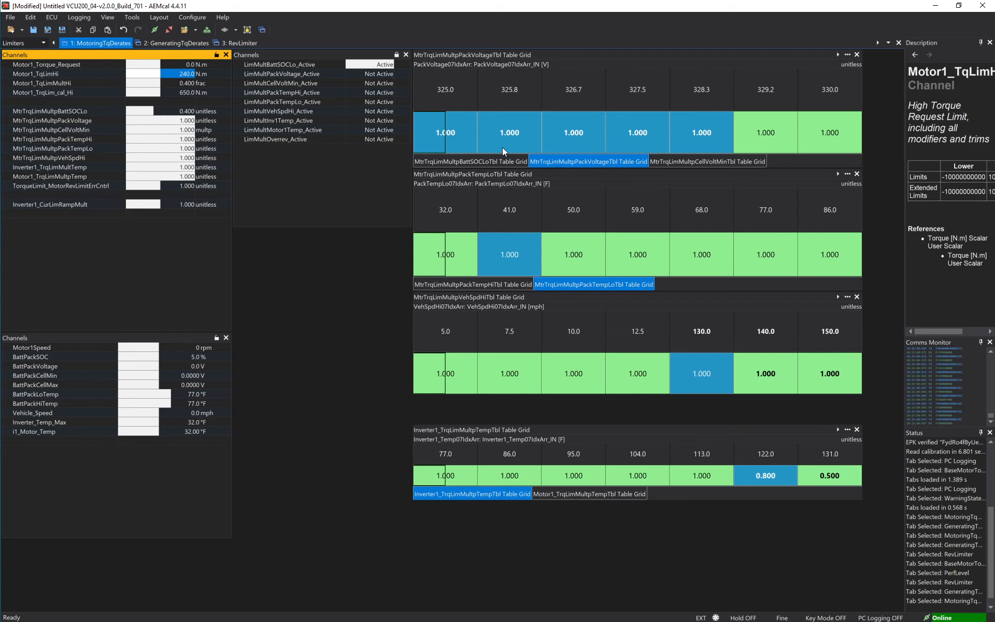
On the motoring derates page, set the low battery SOC torque multipliers from 10.0 to 20.0 % to 1.
{"action": "left_click", "coordinate": [501, 160]}
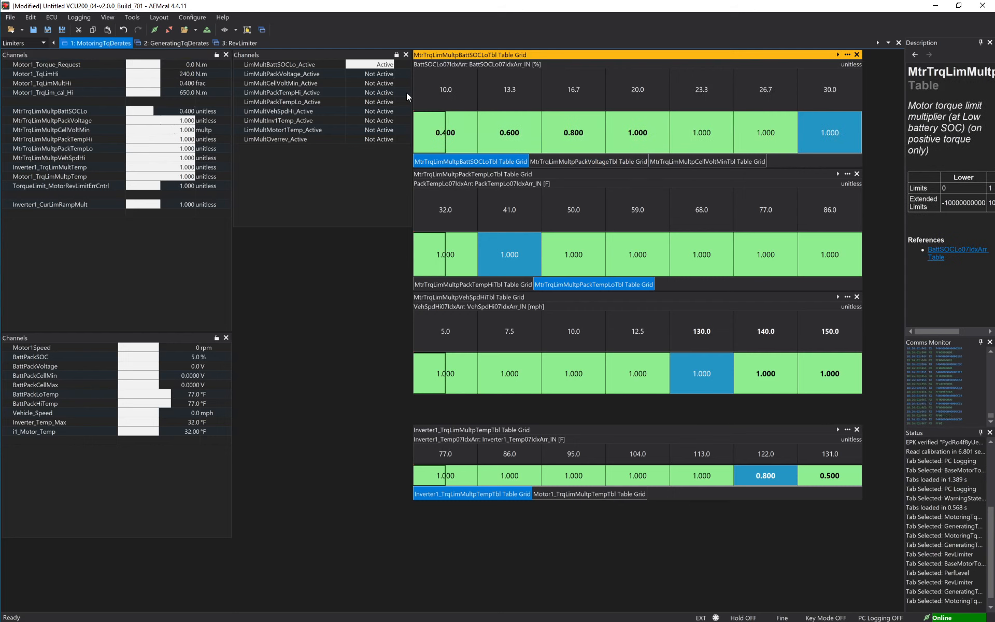
{"action": "left_click", "coordinate": [573, 159]}
{"action": "left_click", "coordinate": [577, 139]}
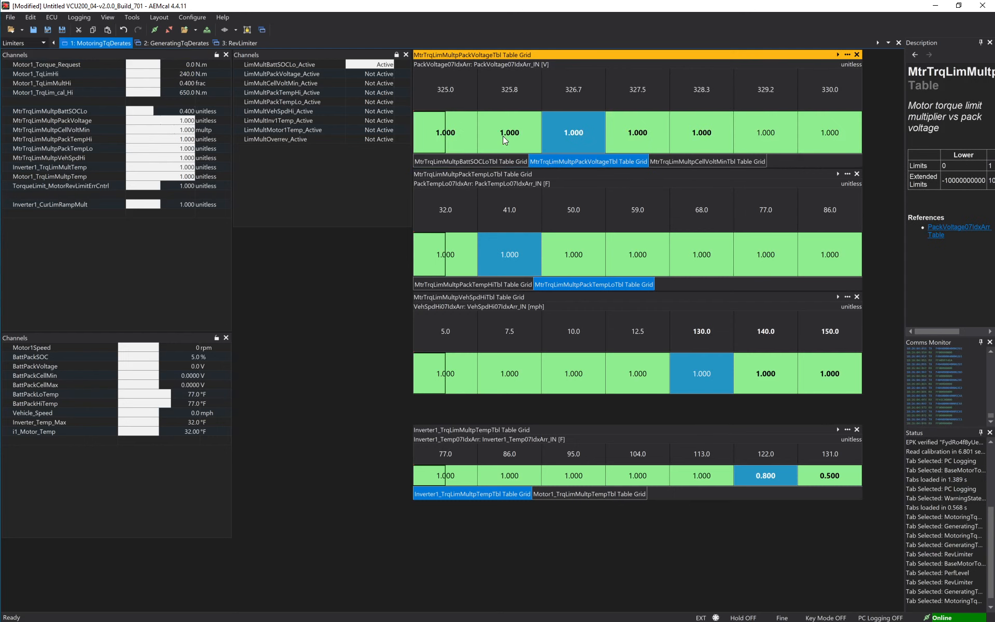
{"action": "left_click", "coordinate": [293, 76]}
{"action": "left_click", "coordinate": [470, 161]}
{"action": "left_click_drag", "start_coordinate": [619, 134], "coordinate": [419, 135]}
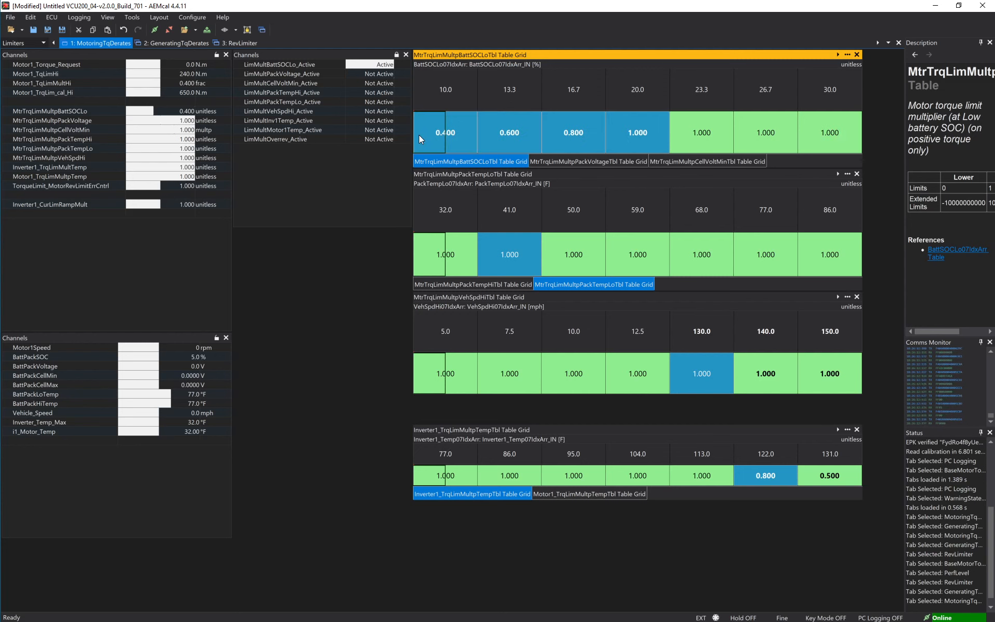
{"action": "type", "text": "1"}
{"action": "key", "text": "Return"}
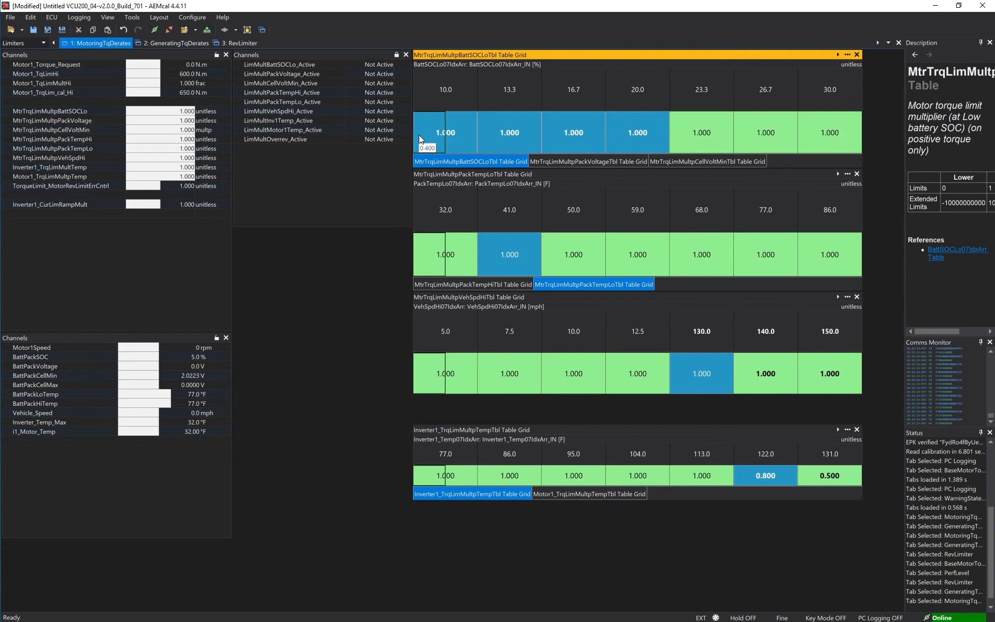
Check the active-limit flags for low battery SOC and pack voltage, plus the motor's high torque limit and its total multiplier.
{"action": "left_click", "coordinate": [325, 64]}
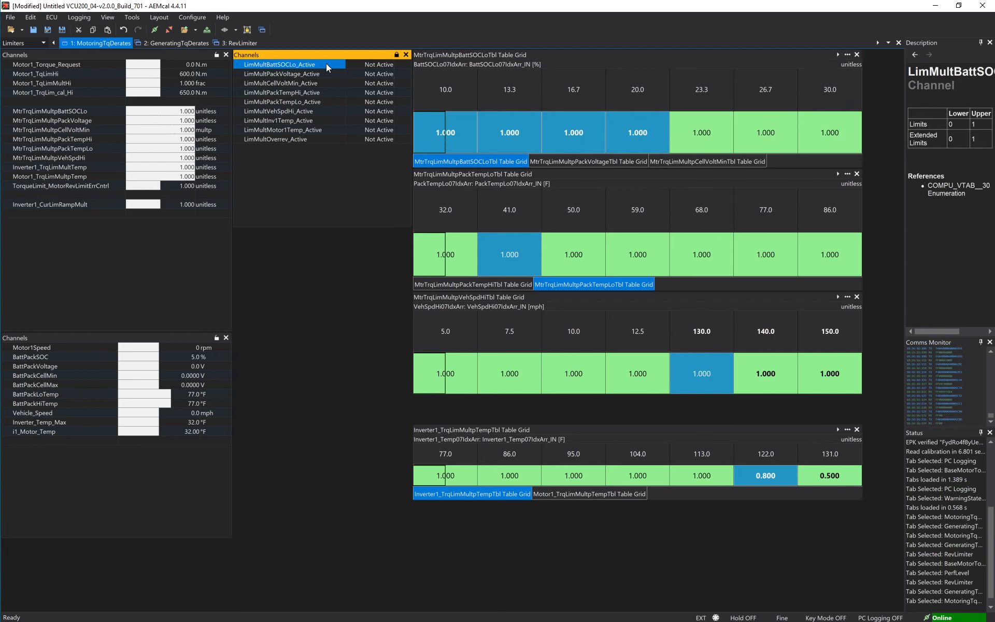
{"action": "left_click", "coordinate": [78, 75]}
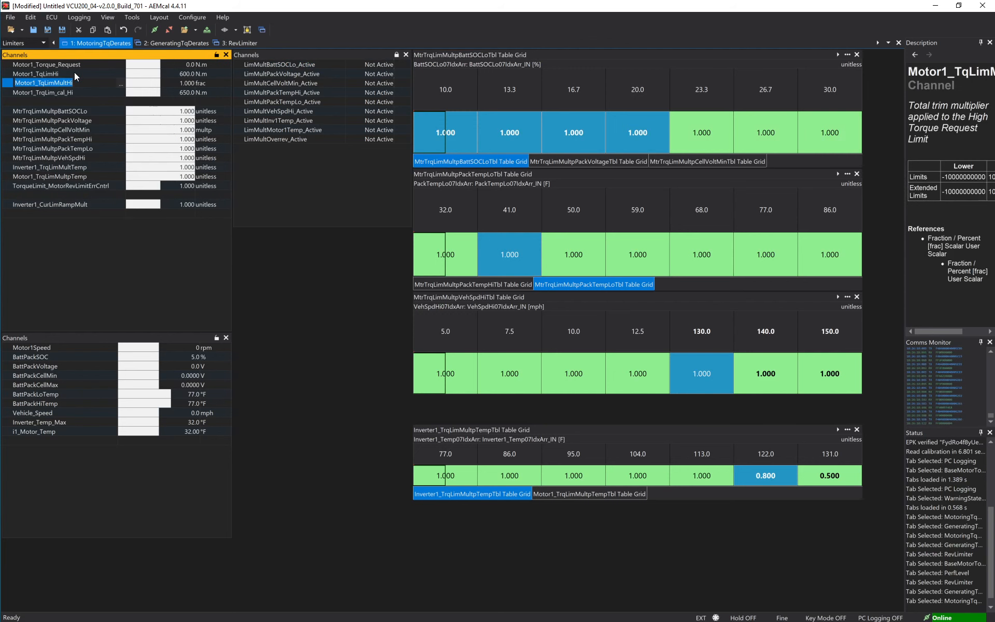
{"action": "left_click", "coordinate": [182, 77]}
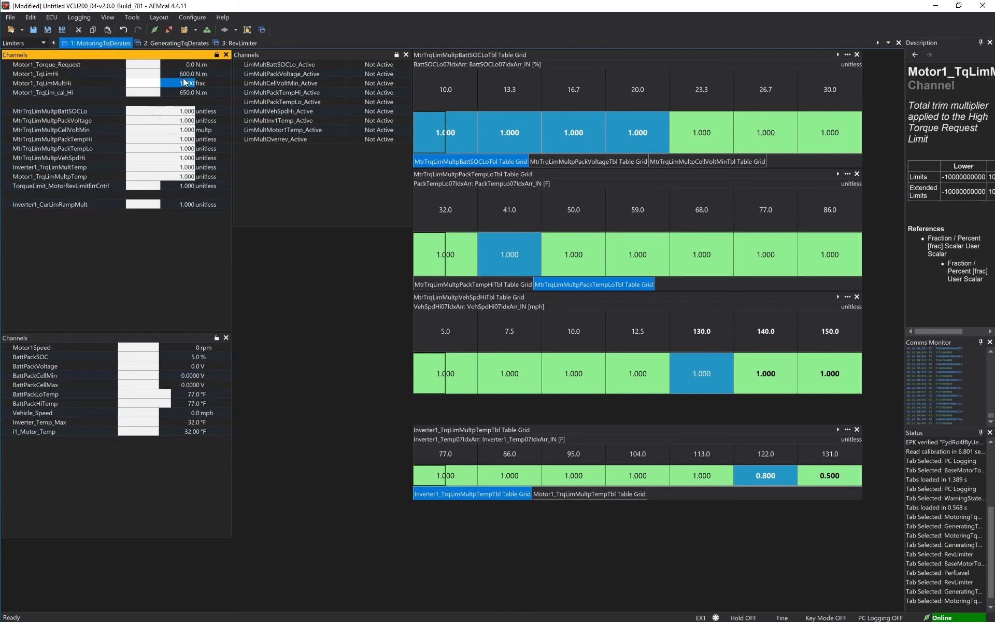
{"action": "key", "text": "Down"}
{"action": "left_click", "coordinate": [383, 66]}
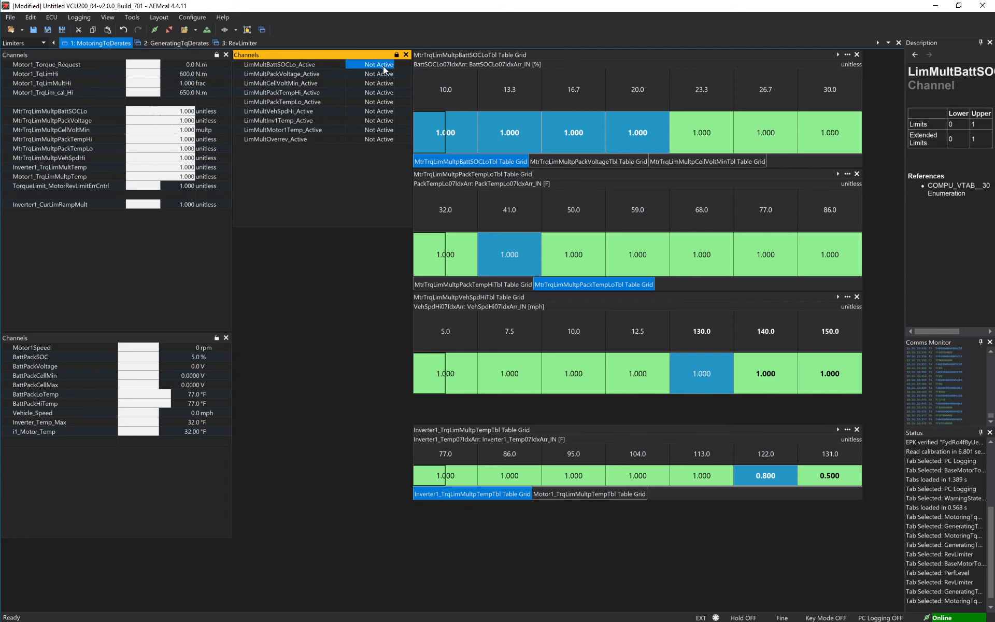
{"action": "left_click", "coordinate": [382, 74]}
Return to the TorqueRequest group's PerfLevel page and set every Motor1_TrqLim_CalTable1 cell from 1000 to 11000 rpm to 590 N.m.
{"action": "left_click", "coordinate": [41, 42]}
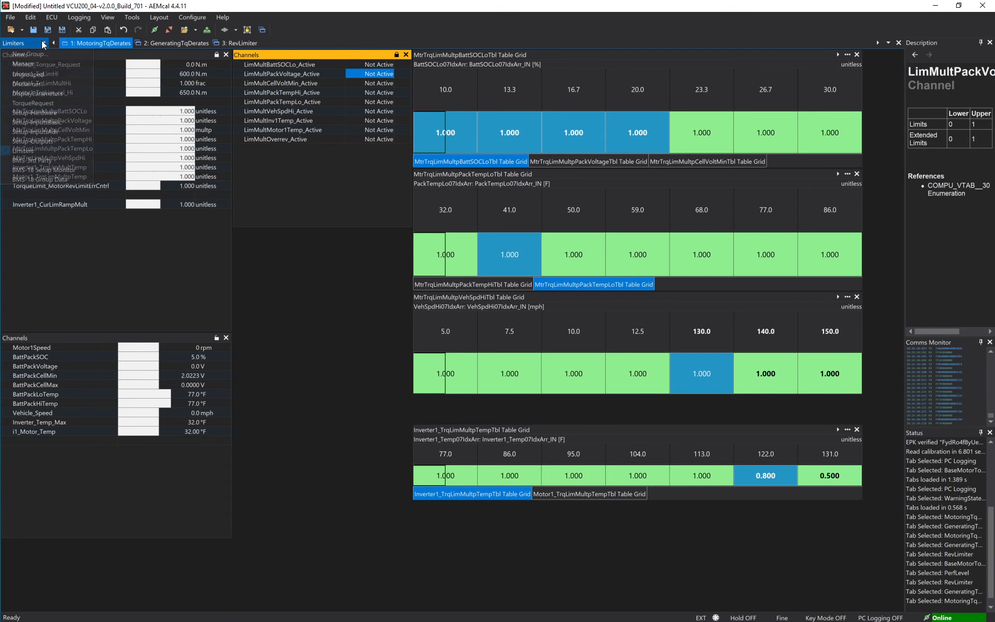
{"action": "left_click", "coordinate": [36, 104]}
{"action": "left_click", "coordinate": [162, 149]}
{"action": "left_click_drag", "start_coordinate": [201, 144], "coordinate": [636, 145]}
{"action": "type", "text": "590"}
{"action": "key", "text": "Return"}
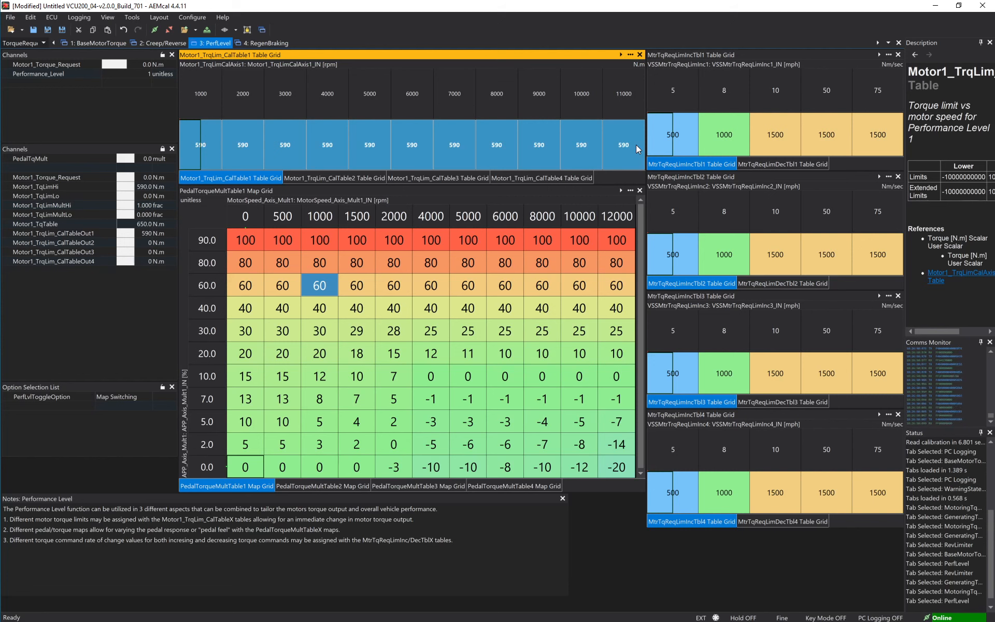
{"action": "left_click", "coordinate": [512, 150]}
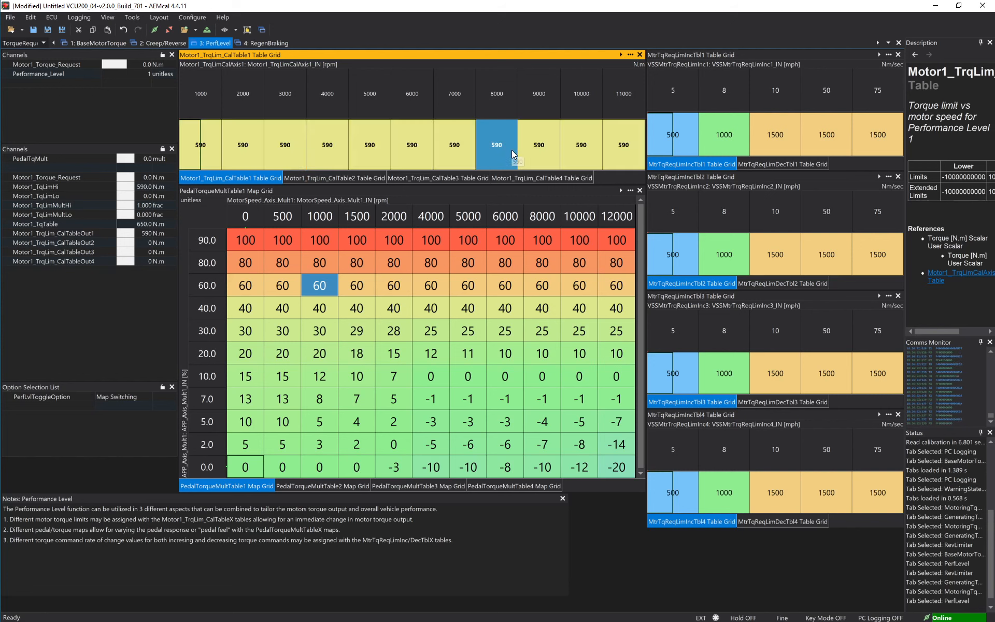
Set every Motor1_TrqLim_CalTable1 cell from 1000 to 11000 rpm to 250 N.m and check the Motor1_TqLimHi channel.
{"action": "left_click_drag", "start_coordinate": [620, 147], "coordinate": [211, 145]}
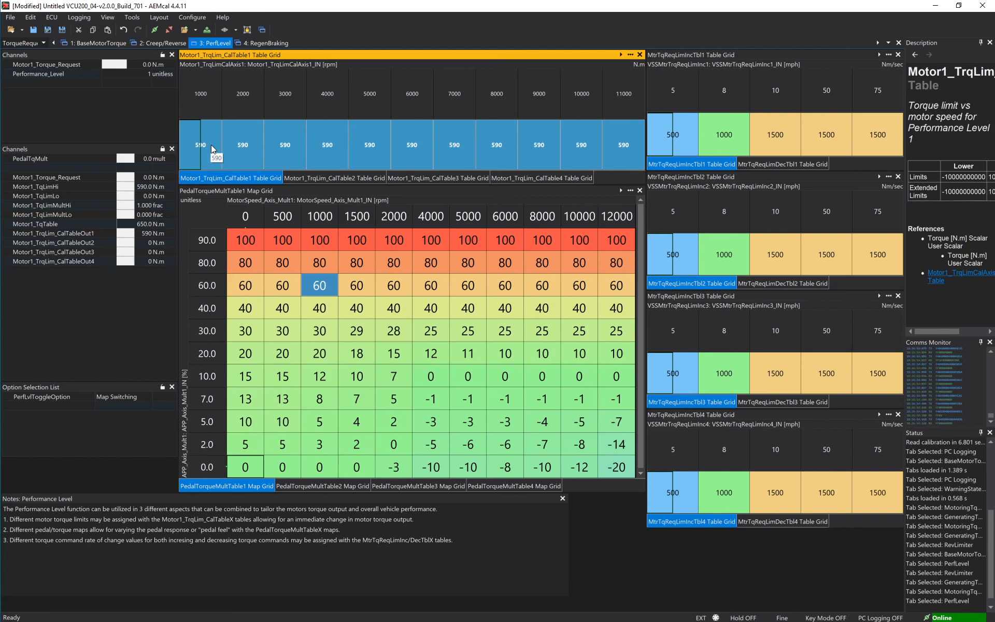
{"action": "type", "text": "250"}
{"action": "key", "text": "Return"}
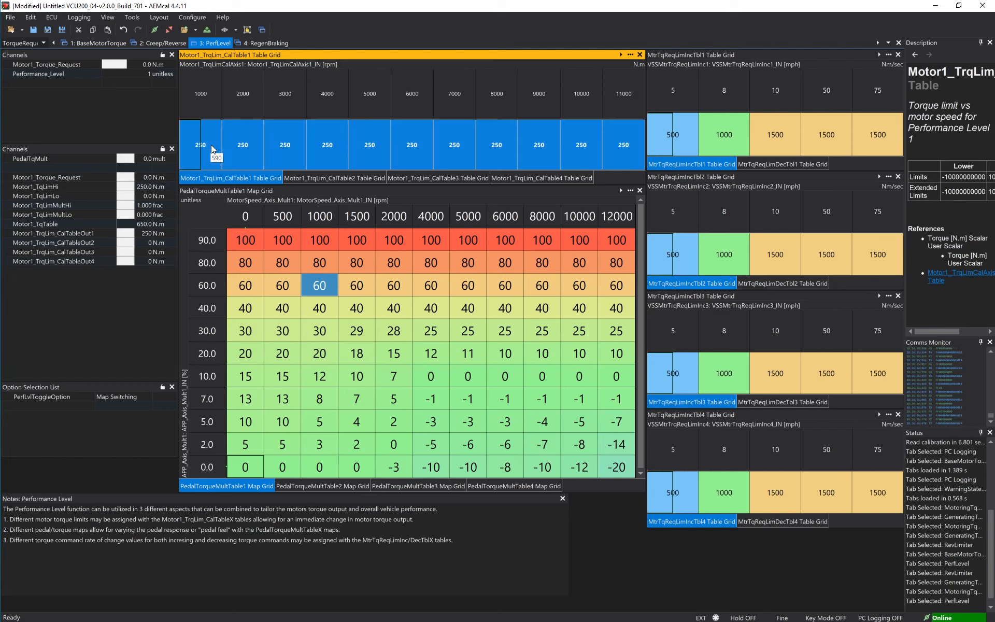
{"action": "left_click", "coordinate": [77, 184]}
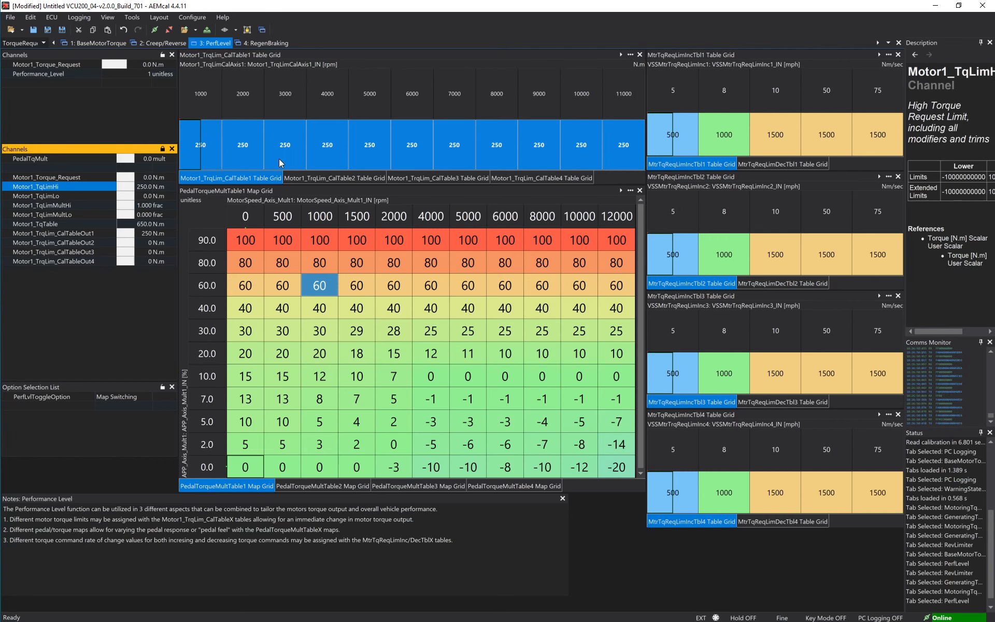
Raise every Motor1_TrqLim_CalTable1 cell from 1000 to 11000 rpm to 620 N.m and then to 650 N.m.
{"action": "left_click", "coordinate": [314, 148]}
{"action": "left_click_drag", "start_coordinate": [206, 145], "coordinate": [642, 150]}
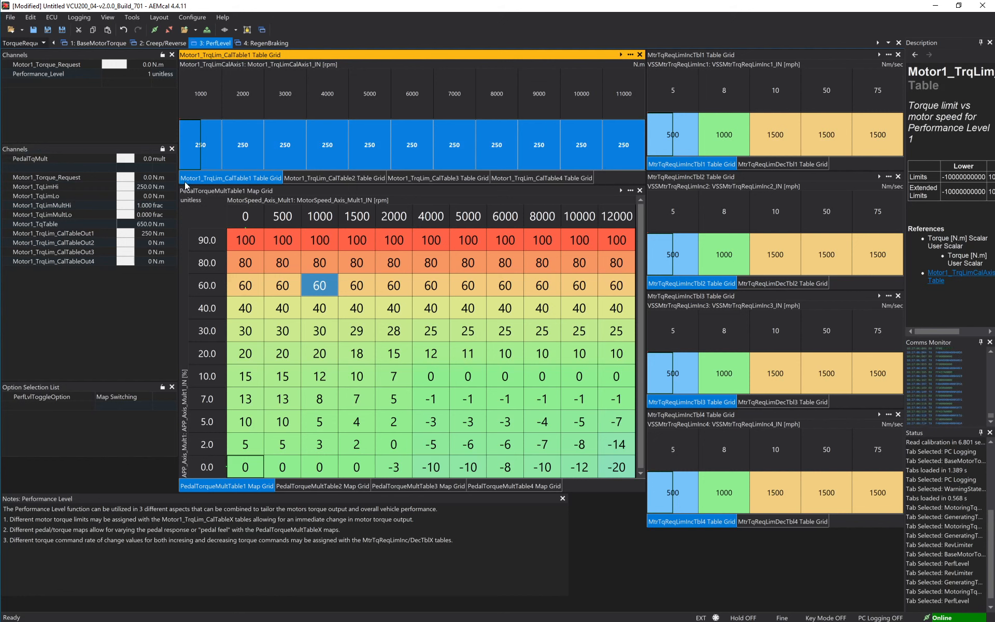
{"action": "type", "text": "6"}
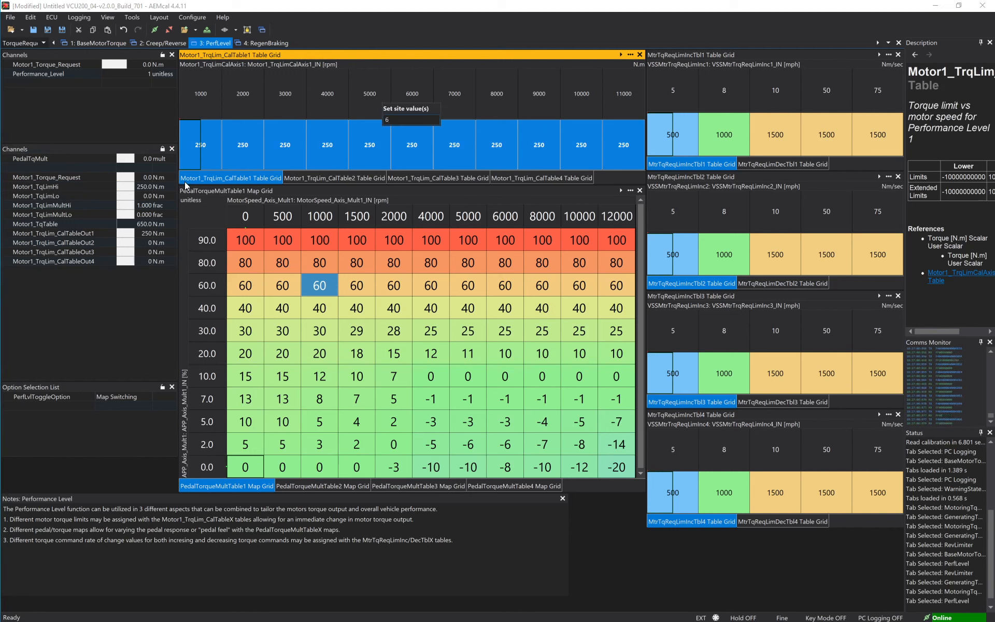
{"action": "type", "text": "20"}
{"action": "key", "text": "Return"}
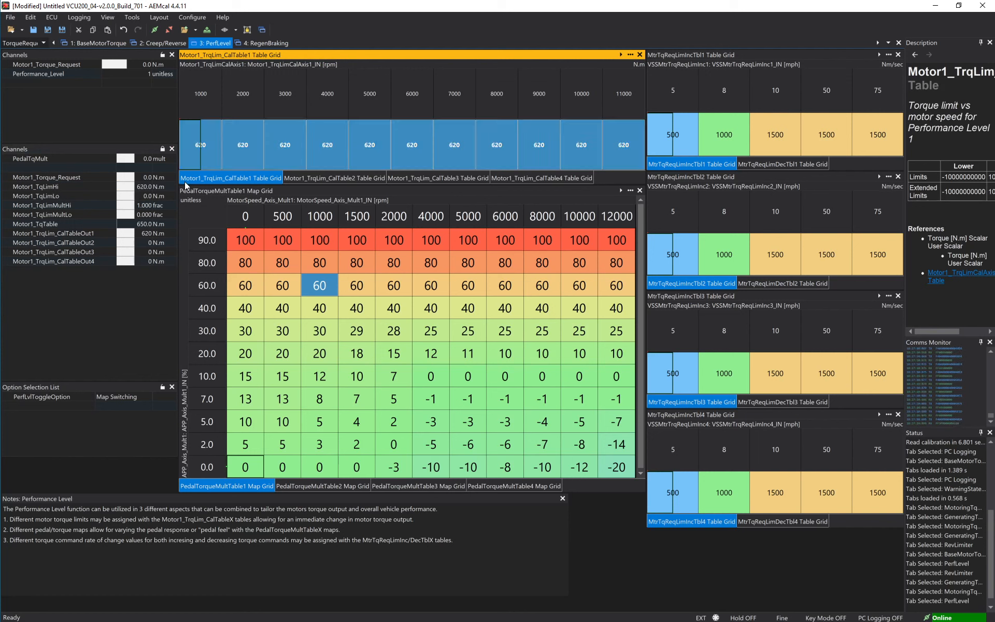
{"action": "type", "text": "650"}
{"action": "key", "text": "Return"}
Set the Motor1_TrqLim_CalTable1 limits at 1000, 2000 and 3000 rpm to 300, 400 and 500 N.m.
{"action": "left_click", "coordinate": [196, 144]}
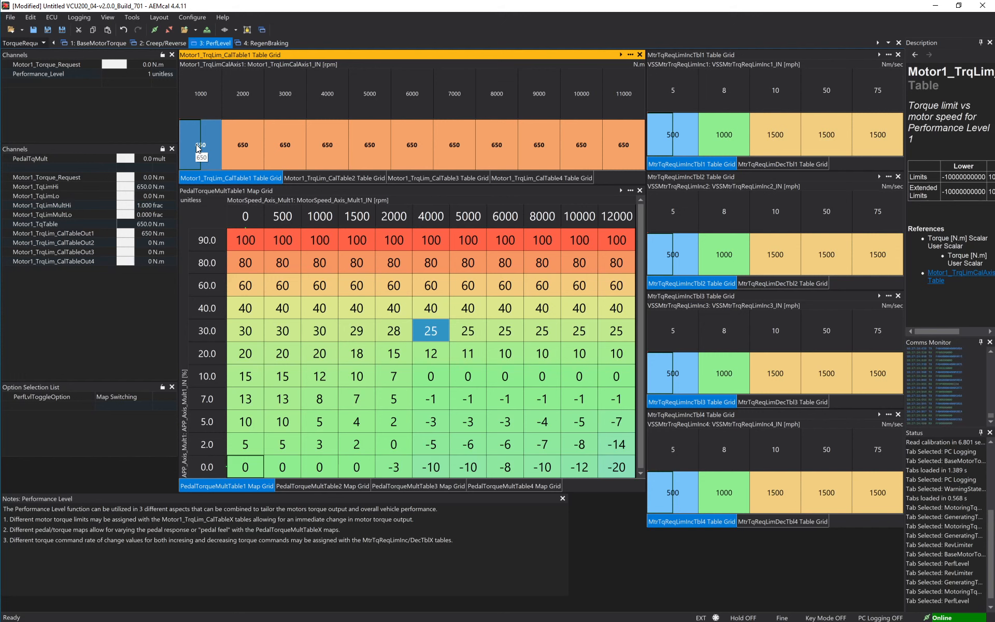
{"action": "type", "text": "300"}
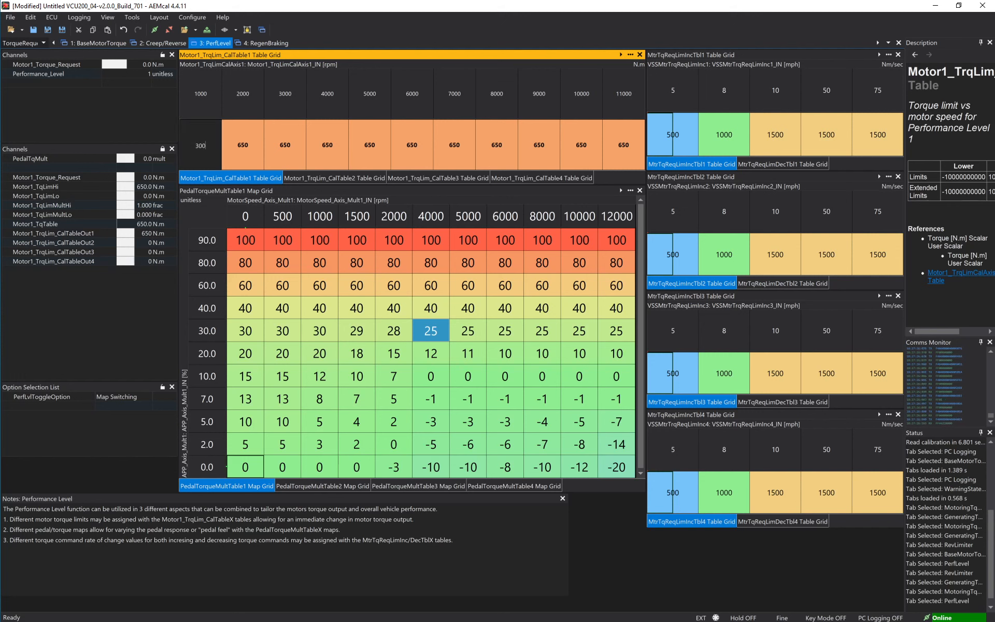
{"action": "key", "text": "Return"}
{"action": "key", "text": "shift+Right"}
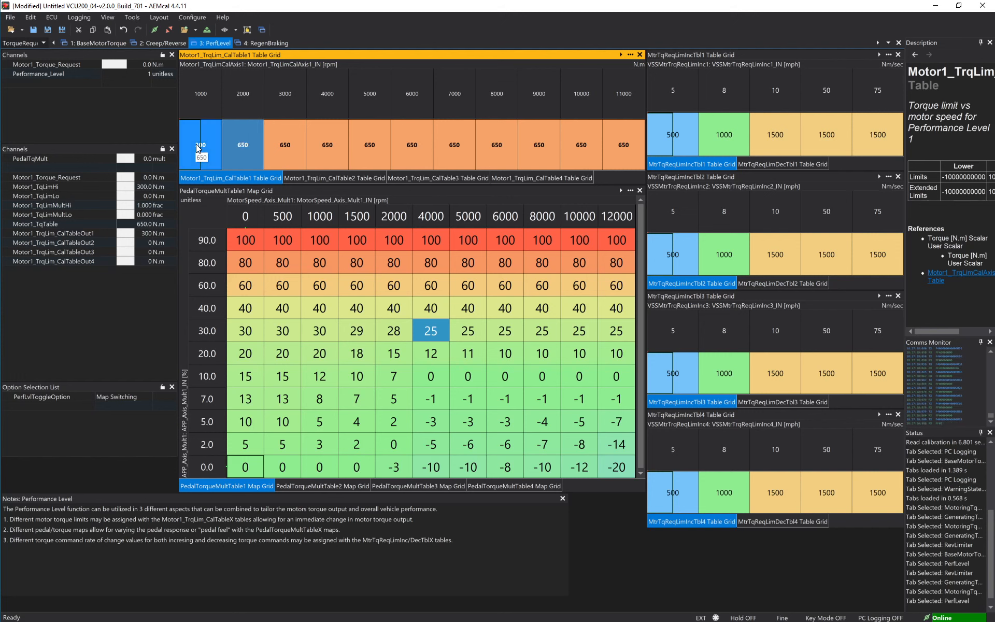
{"action": "type", "text": "400"}
{"action": "key", "text": "Return"}
{"action": "key", "text": "shift+Right"}
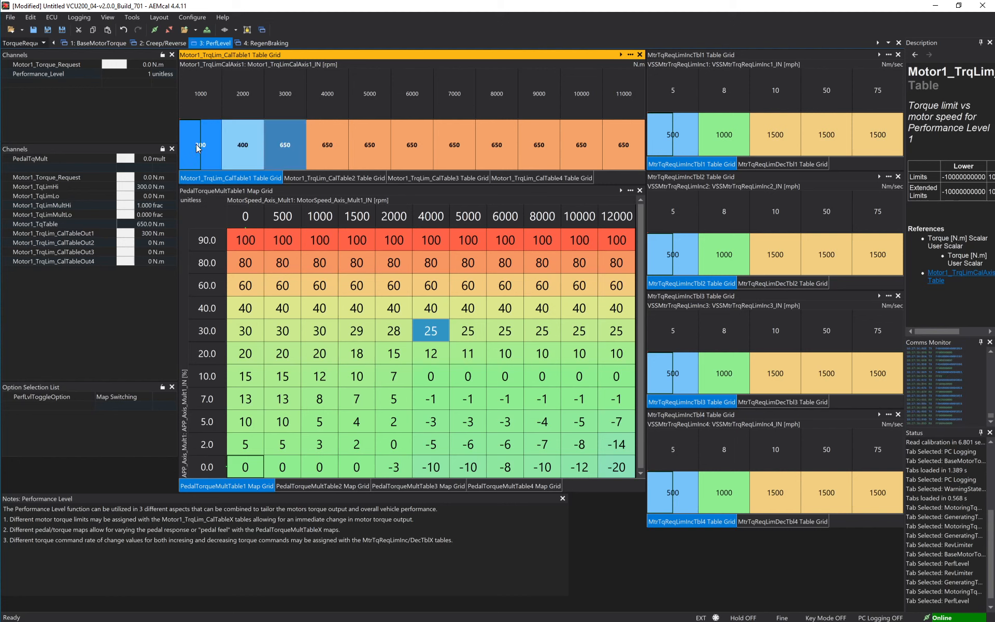
{"action": "type", "text": "500"}
{"action": "key", "text": "Return"}
{"action": "key", "text": "shift+Right"}
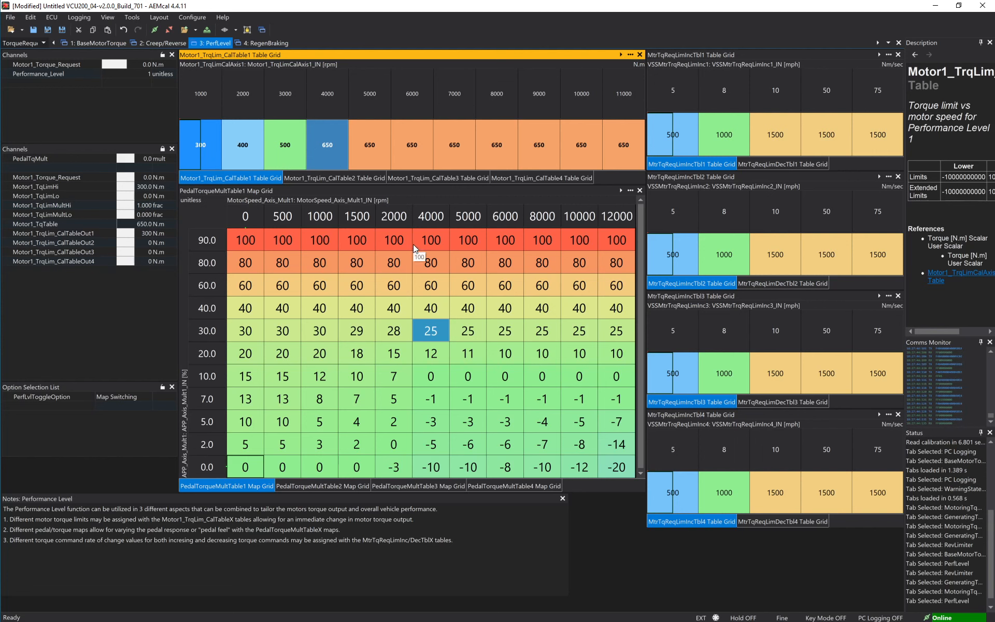
Examine the PedalTorqueMultTable1 multipliers and view the motor torque limit tables for performance levels 2 and 4.
{"action": "left_click_drag", "start_coordinate": [412, 244], "coordinate": [298, 277]}
{"action": "left_click", "coordinate": [319, 330]}
{"action": "left_click", "coordinate": [391, 328]}
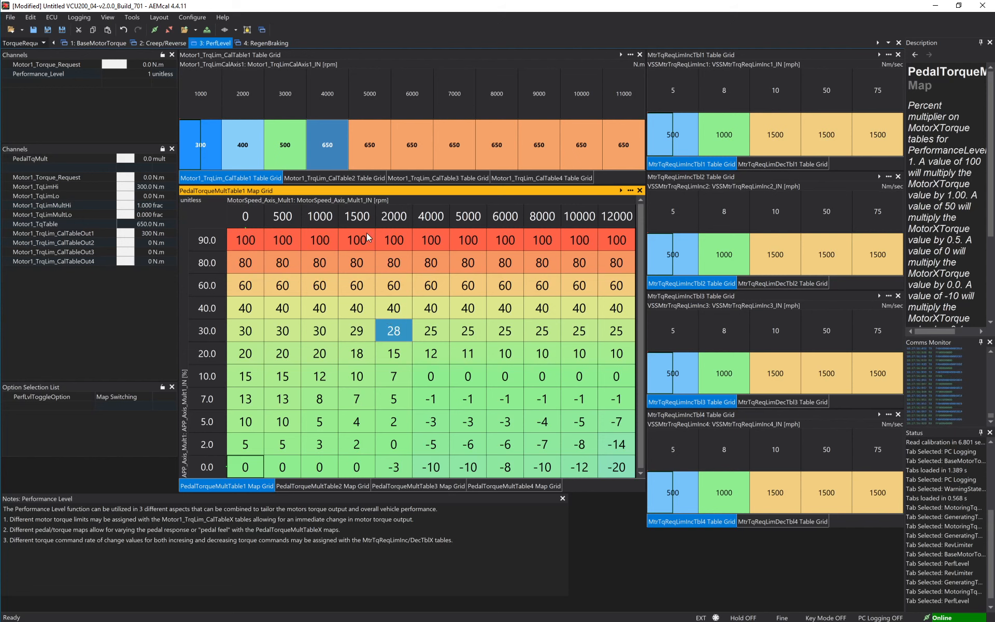
{"action": "left_click", "coordinate": [325, 178]}
{"action": "left_click", "coordinate": [541, 178]}
{"action": "left_click", "coordinate": [468, 263]}
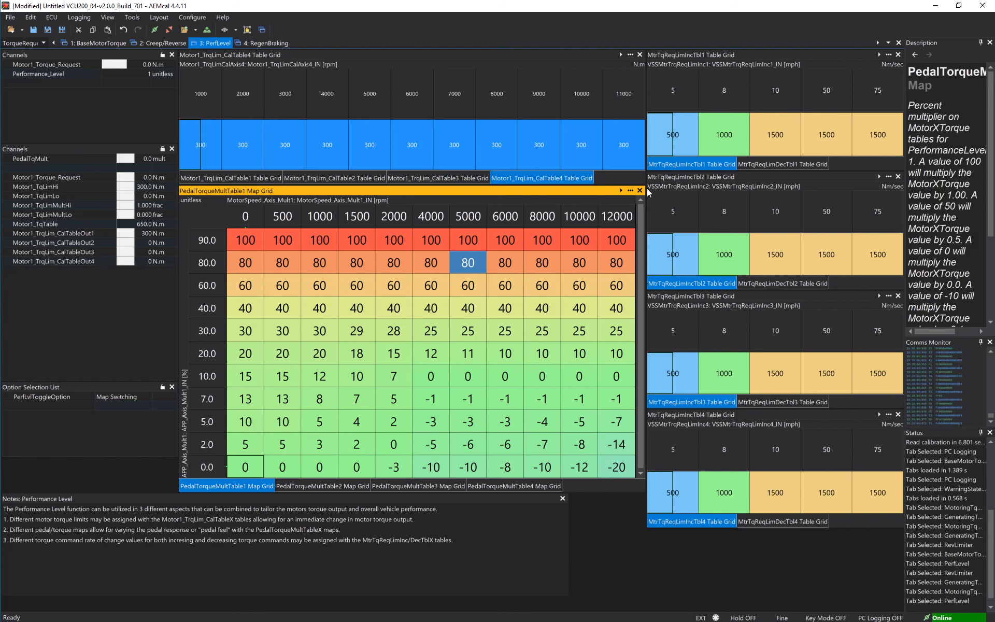
Examine the MtrTqReqLimIncTbl1 description, its vehicle speed breakpoints and the increasing torque rate limits at low speed.
{"action": "left_click", "coordinate": [685, 57]}
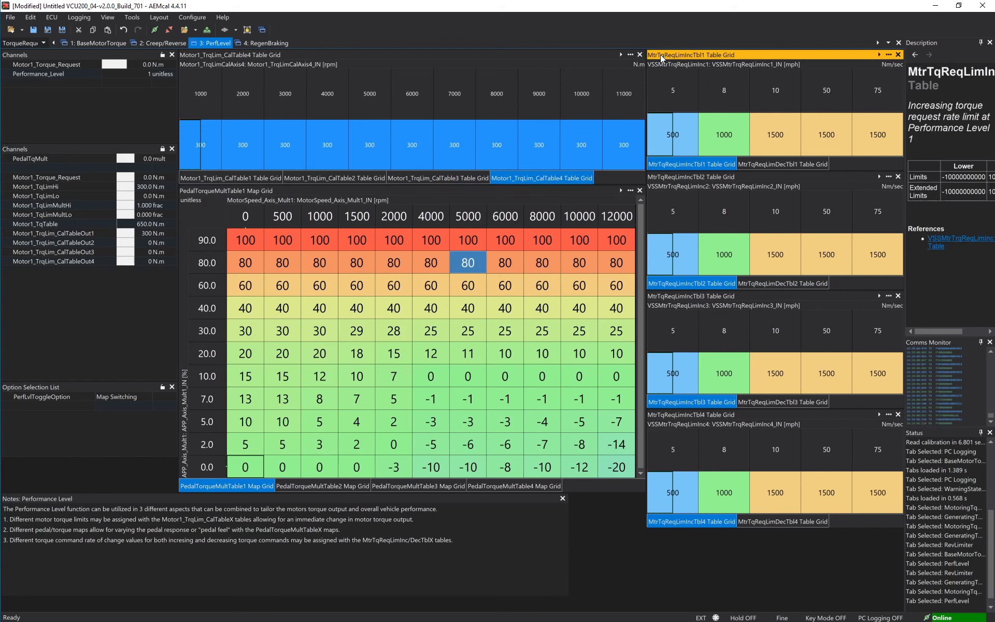
{"action": "left_click", "coordinate": [726, 135]}
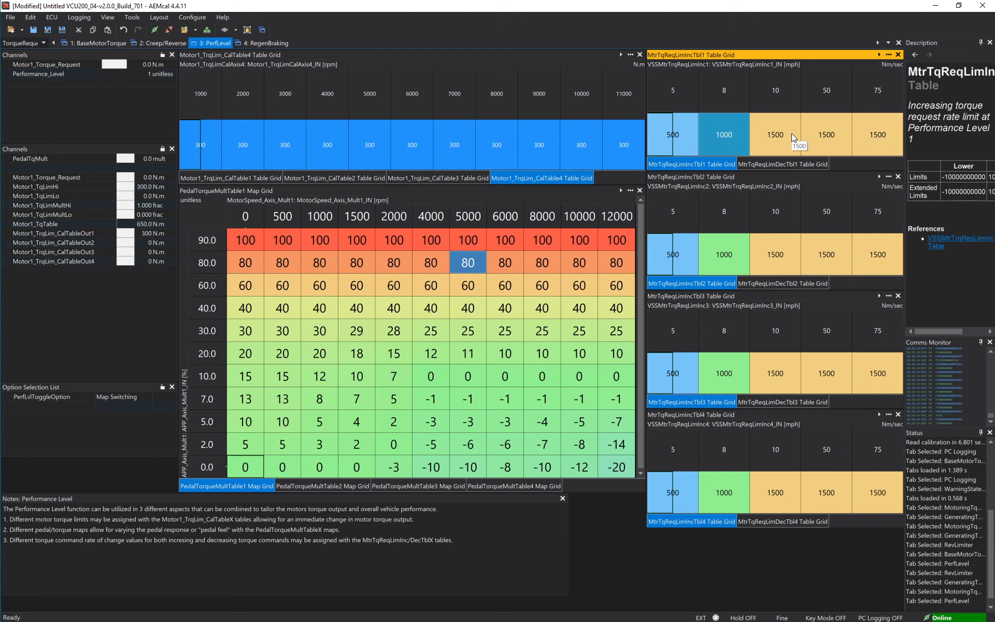
{"action": "left_click", "coordinate": [792, 133]}
{"action": "left_click", "coordinate": [685, 136]}
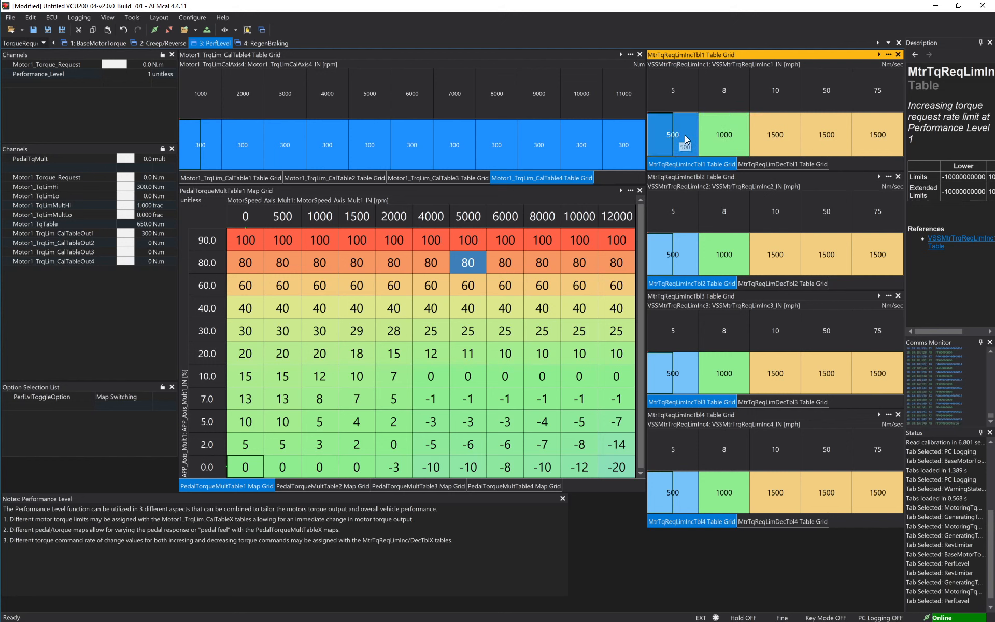
{"action": "left_click", "coordinate": [724, 135]}
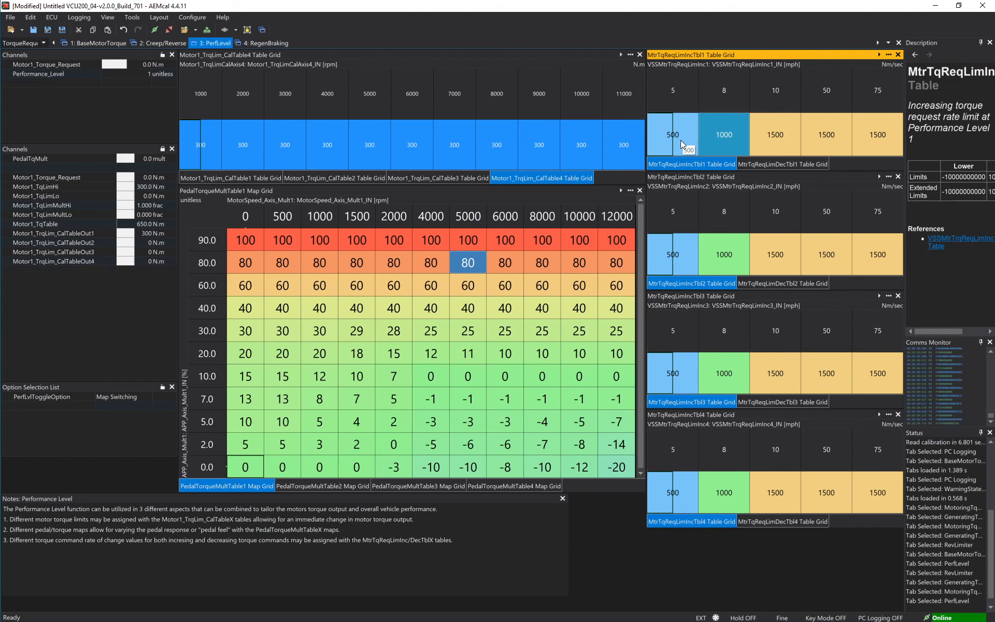
{"action": "left_click", "coordinate": [689, 94]}
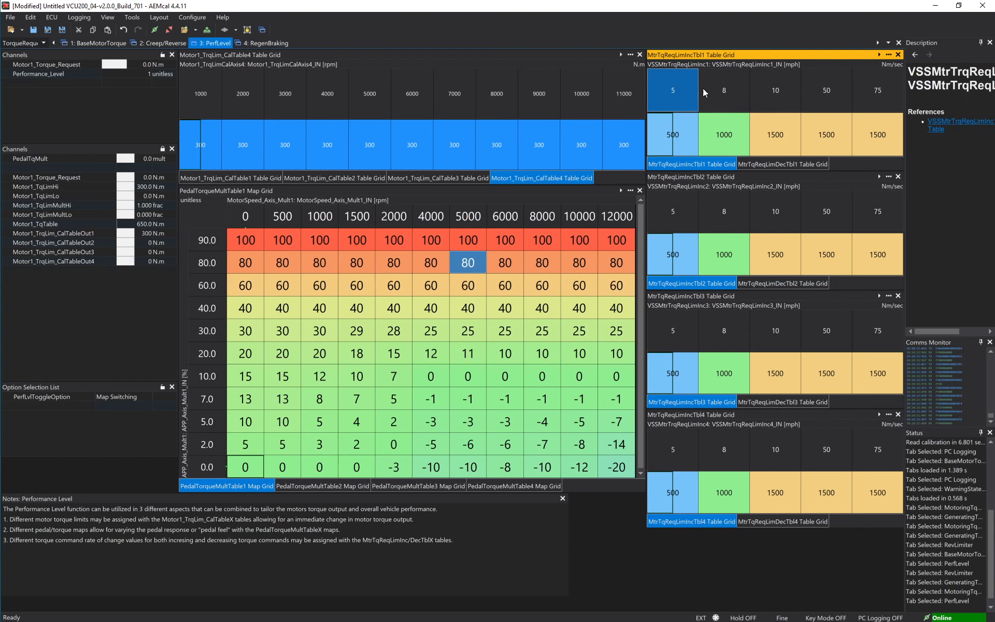
{"action": "left_click", "coordinate": [728, 90]}
{"action": "left_click", "coordinate": [782, 90]}
{"action": "left_click", "coordinate": [661, 89]}
{"action": "left_click", "coordinate": [674, 137]}
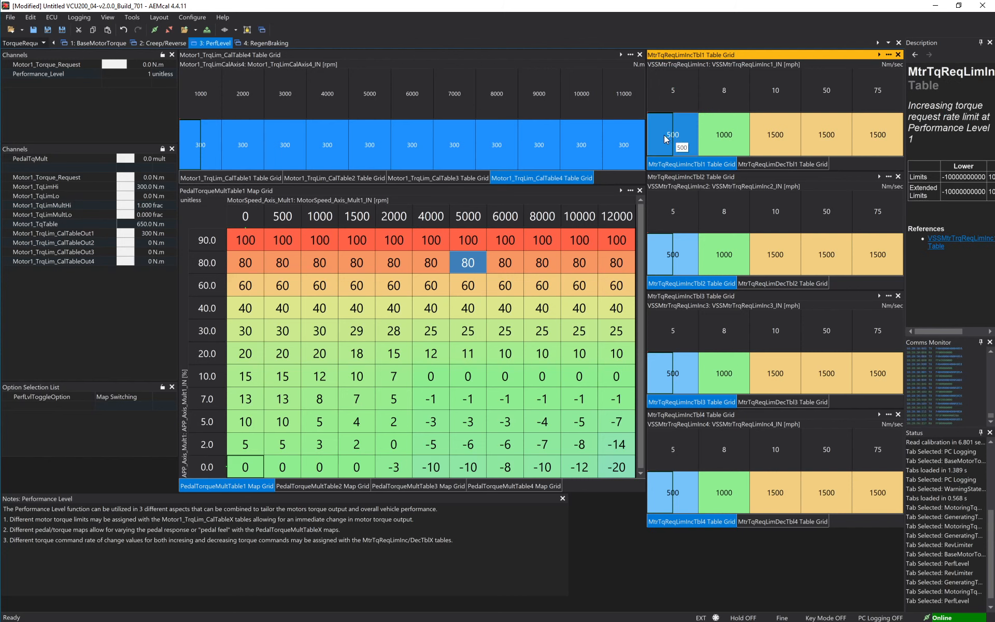
{"action": "left_click", "coordinate": [727, 105]}
{"action": "left_click", "coordinate": [726, 135]}
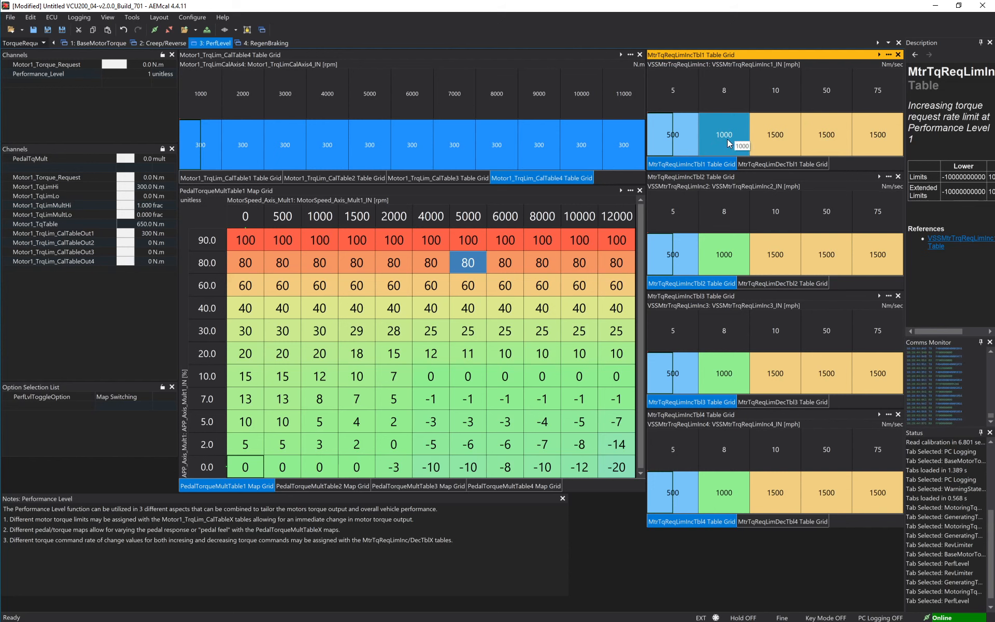
Compare the PedalTorqueMultTable1 multipliers at 0 rpm for 0.0 and 90.0 % pedal.
{"action": "left_click", "coordinate": [241, 241]}
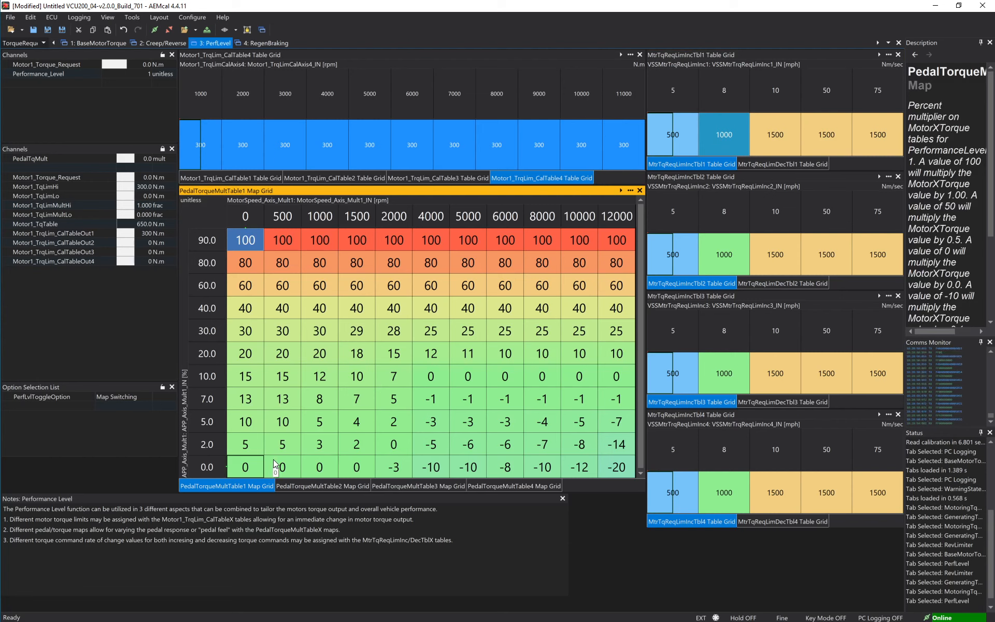
{"action": "left_click", "coordinate": [247, 472]}
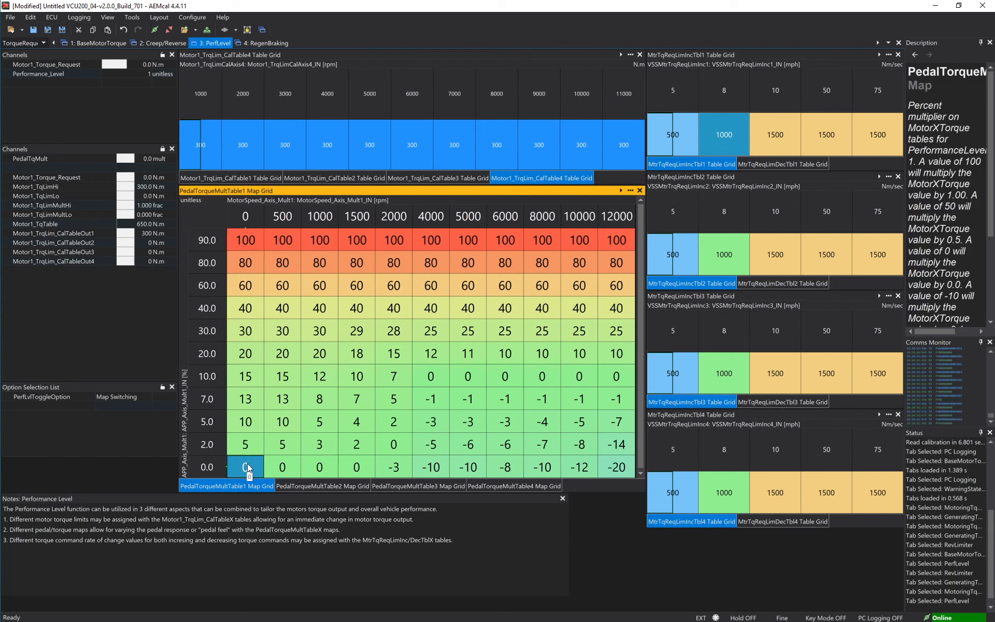
{"action": "left_click", "coordinate": [247, 242]}
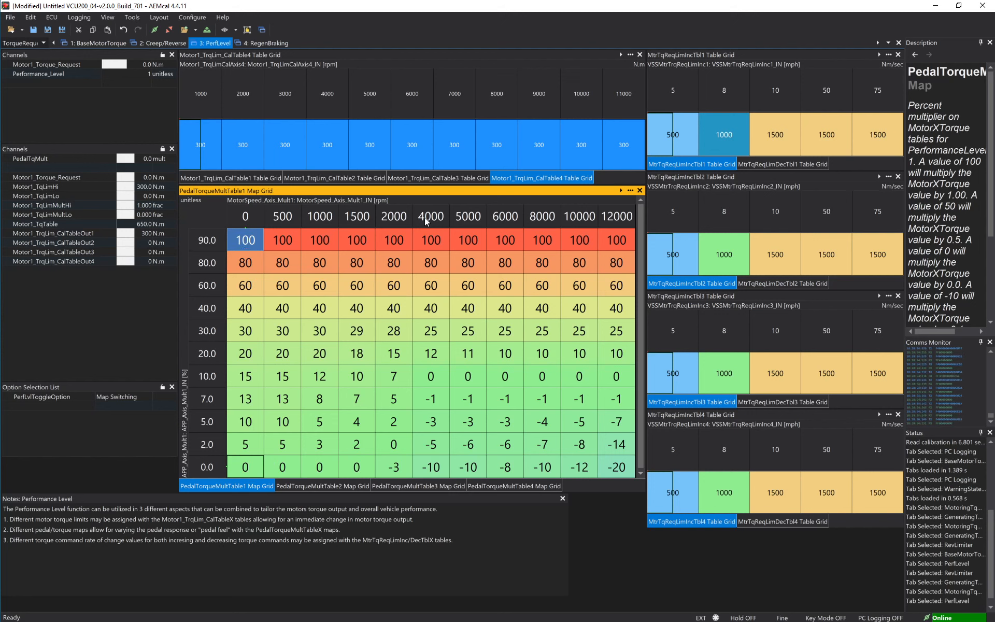
Set every Motor1_TrqLim_CalTable4 cell from 1000 to 11000 rpm to 500 N.m.
{"action": "left_click_drag", "start_coordinate": [197, 152], "coordinate": [624, 146]}
{"action": "type", "text": "500"}
{"action": "key", "text": "Return"}
Review the MtrTqReqLimIncTbl1 rate limits across all speeds alongside mid-range cells of the PedalTorqueMultTable1 map.
{"action": "left_click", "coordinate": [673, 135]}
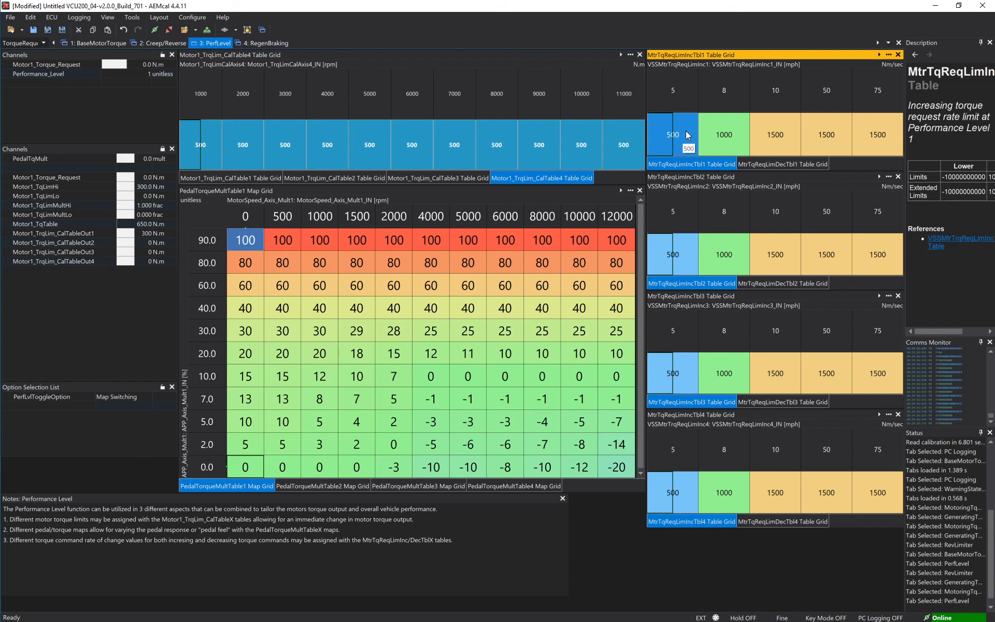
{"action": "left_click", "coordinate": [725, 130]}
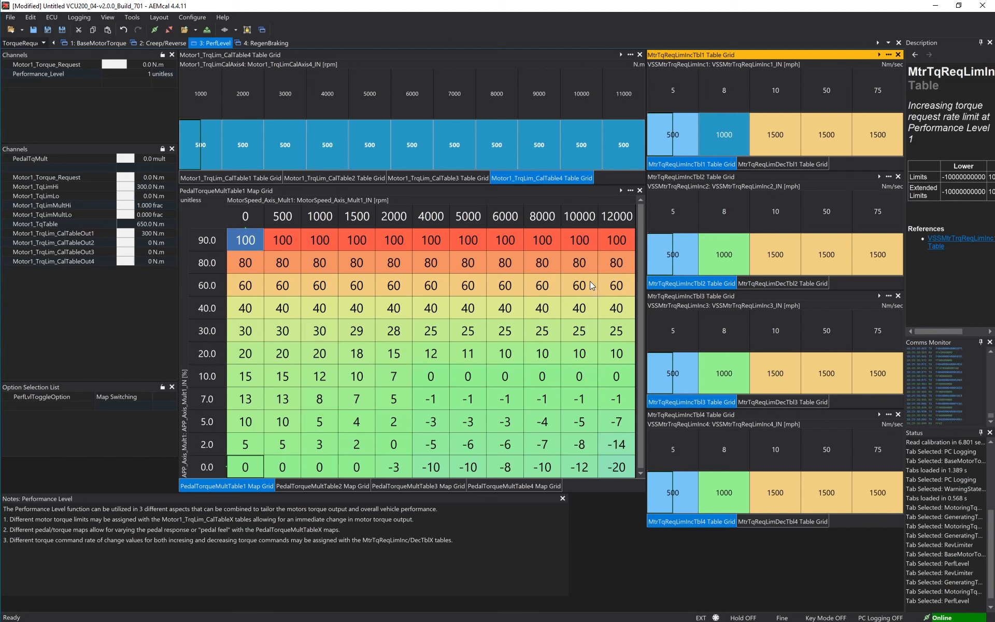
{"action": "left_click", "coordinate": [388, 406]}
{"action": "left_click", "coordinate": [431, 376]}
{"action": "left_click", "coordinate": [579, 308]}
{"action": "left_click", "coordinate": [774, 132]}
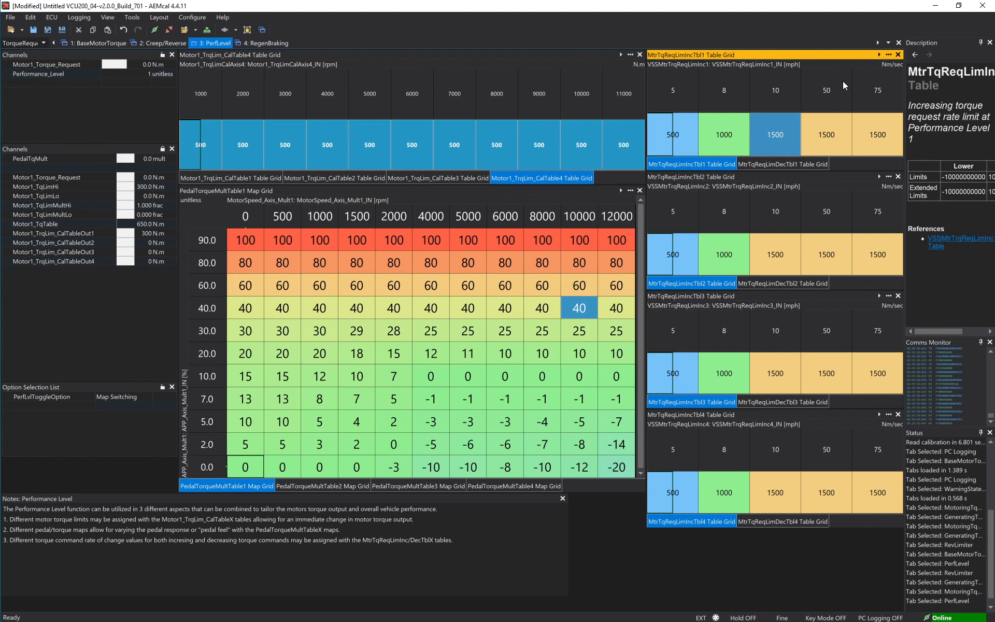
{"action": "left_click", "coordinate": [874, 134]}
{"action": "left_click", "coordinate": [819, 139]}
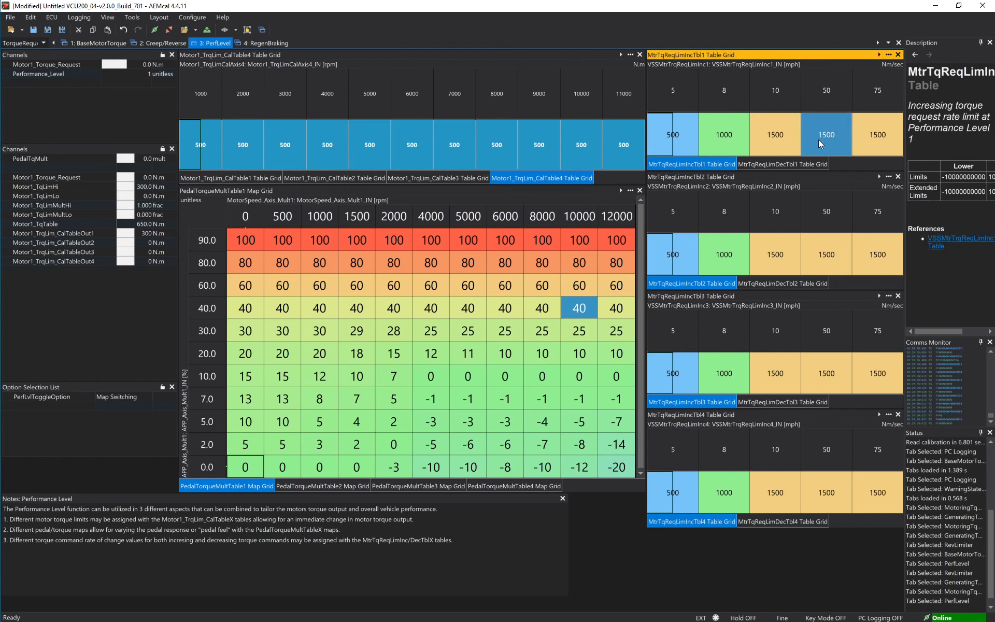
In the MtrTqReqLimDecTbl1 table, set the decreasing torque rate limits from 5 to 75 mph to 3000 Nm/sec.
{"action": "left_click", "coordinate": [769, 166]}
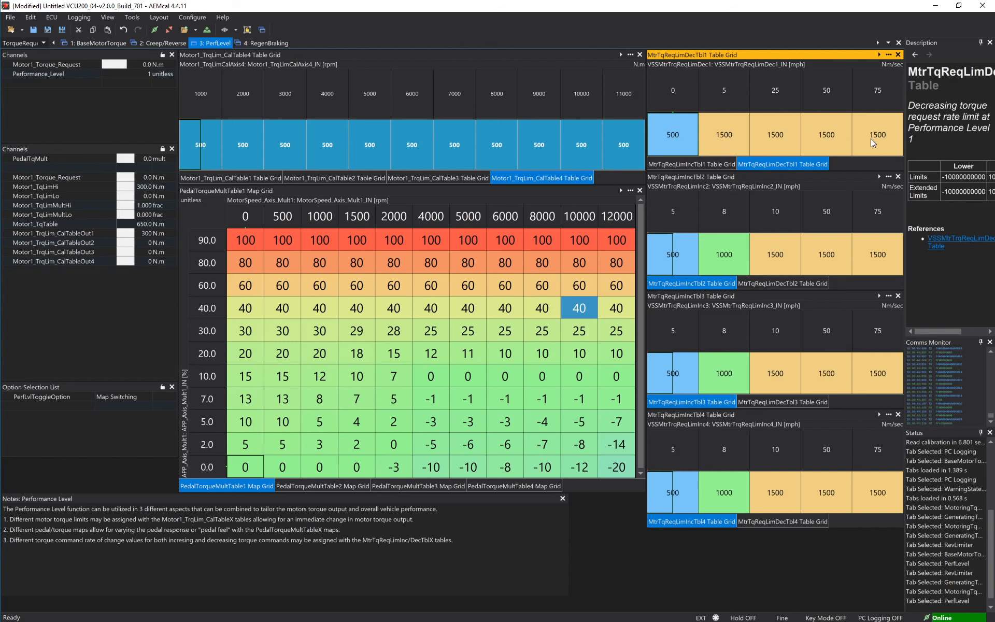
{"action": "left_click_drag", "start_coordinate": [871, 138], "coordinate": [735, 138]}
{"action": "type", "text": "3000"}
{"action": "key", "text": "Return"}
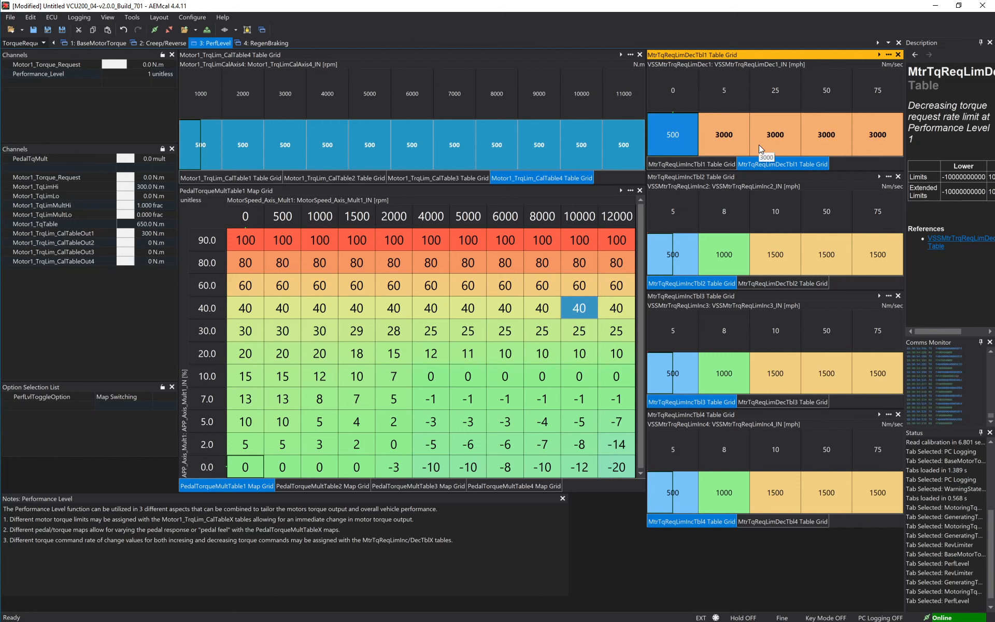
Look over the torque request rate limit tables for performance levels 1 to 4, and view the RegenBraking page before returning to PerfLevel.
{"action": "left_click", "coordinate": [766, 185]}
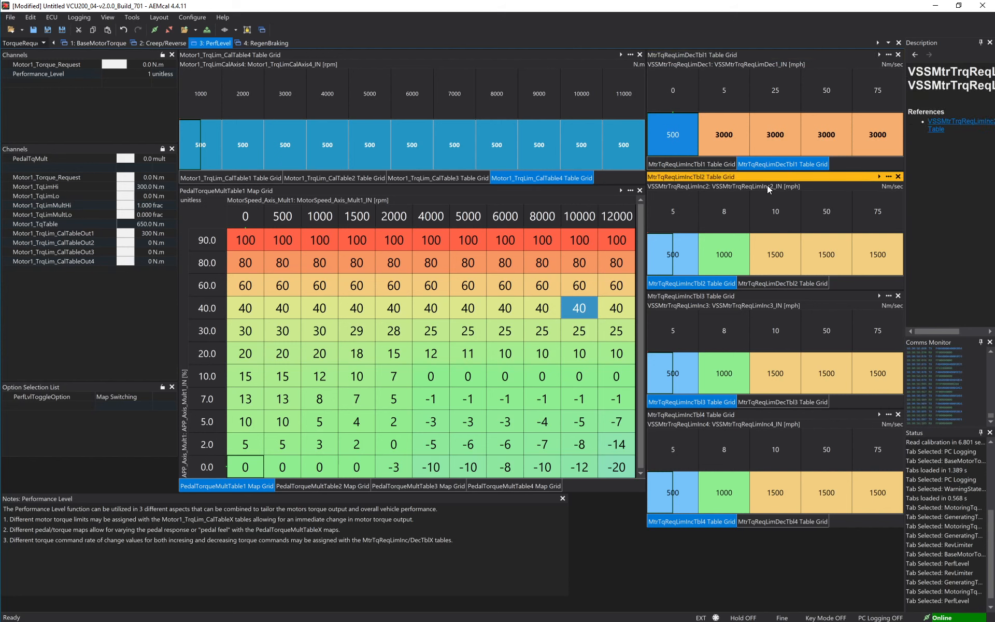
{"action": "left_click", "coordinate": [749, 63]}
{"action": "left_click", "coordinate": [768, 181]}
{"action": "left_click", "coordinate": [773, 304]}
{"action": "left_click", "coordinate": [782, 427]}
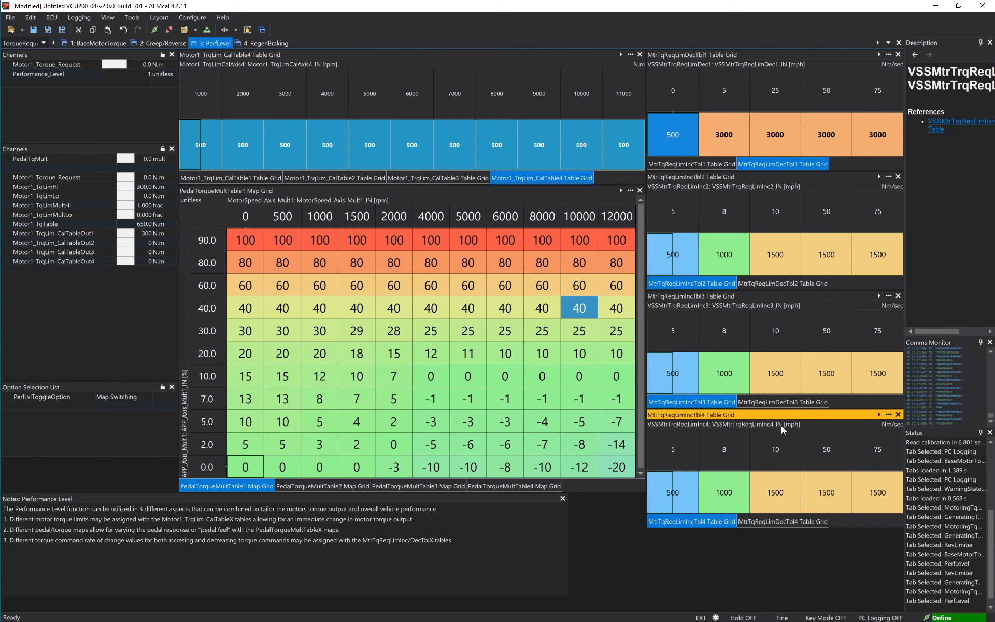
{"action": "left_click", "coordinate": [707, 180]}
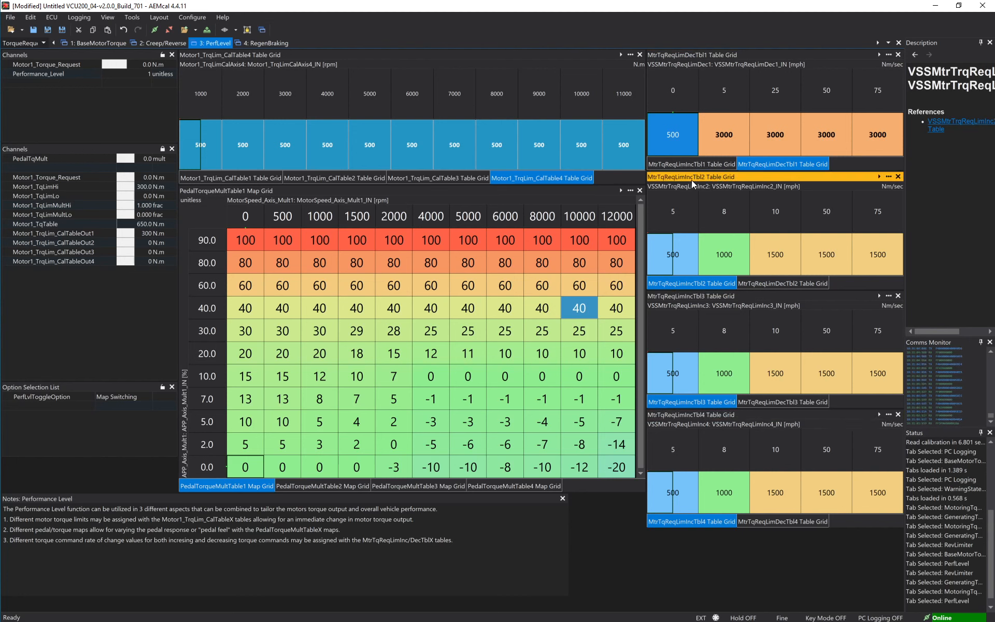
{"action": "left_click", "coordinate": [733, 304]}
{"action": "left_click", "coordinate": [714, 417]}
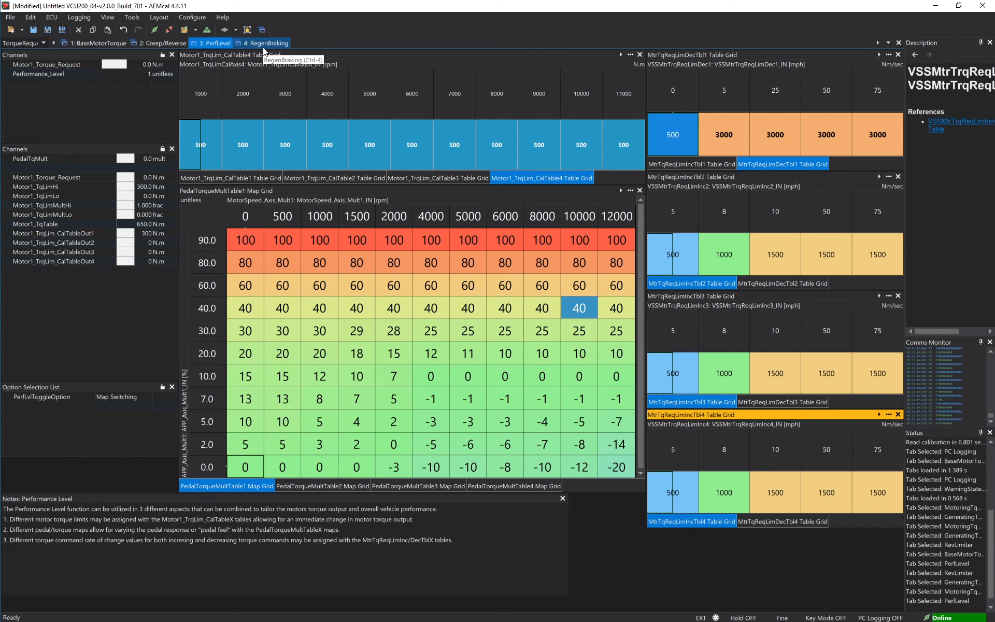
{"action": "left_click", "coordinate": [263, 48]}
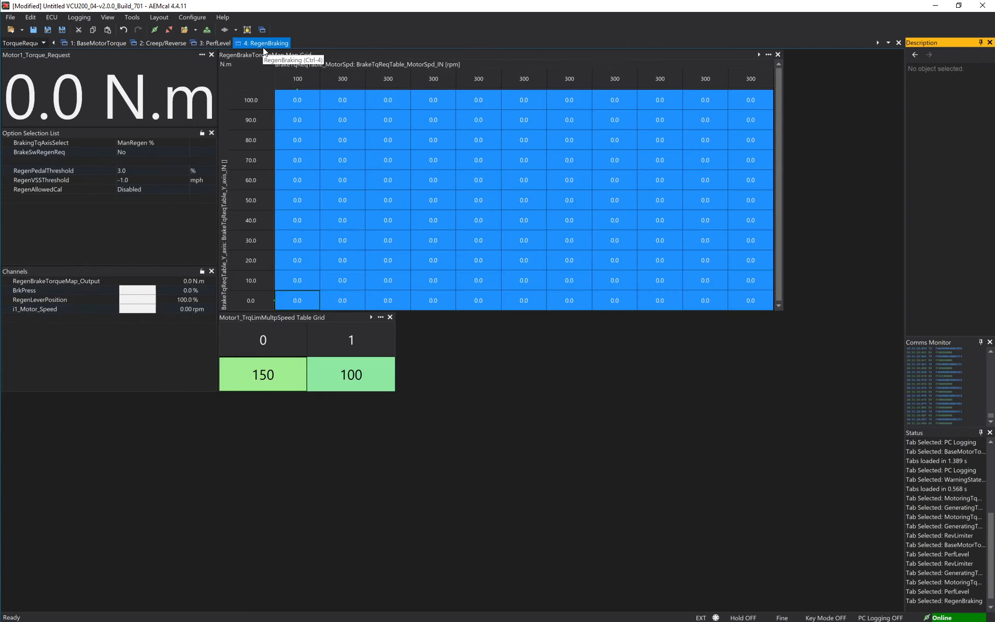
{"action": "left_click", "coordinate": [215, 43]}
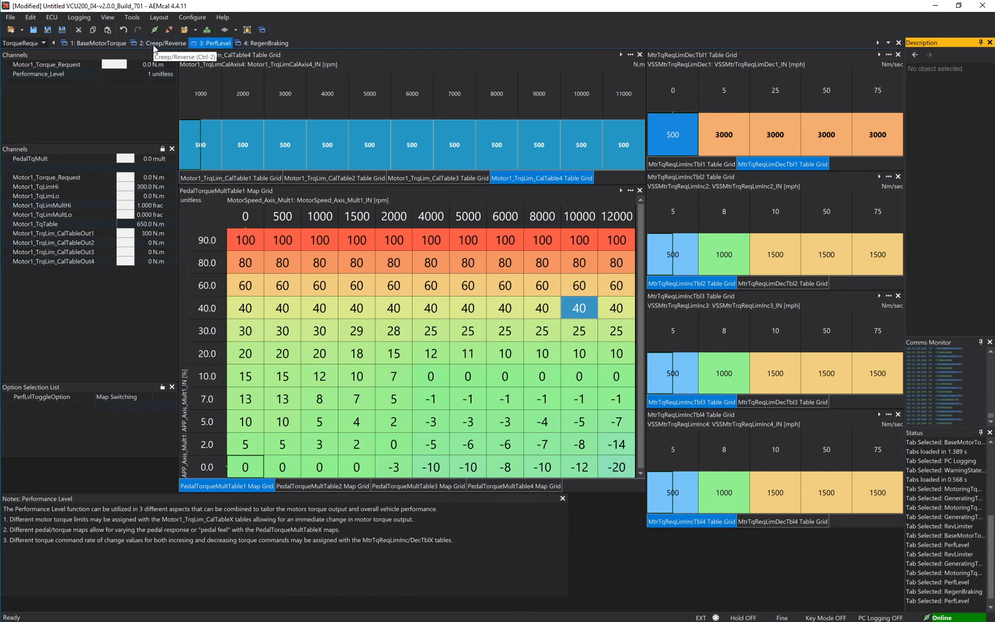
On the BaseMotorTorque page, narrow the name column of the motor torque channel list to make the Motor1_TqLimHi value readable.
{"action": "left_click", "coordinate": [154, 44]}
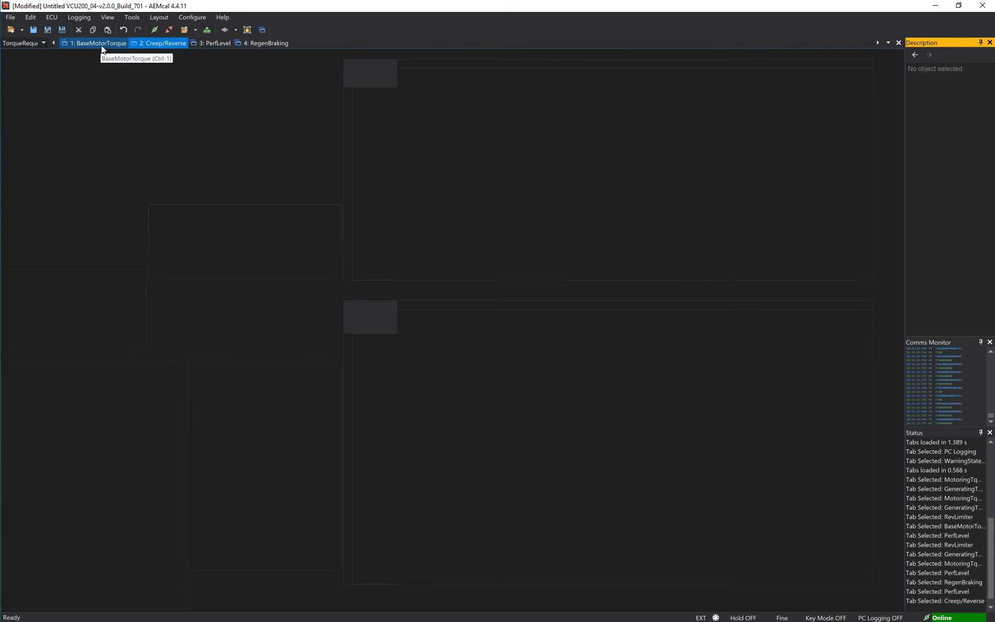
{"action": "left_click", "coordinate": [101, 45]}
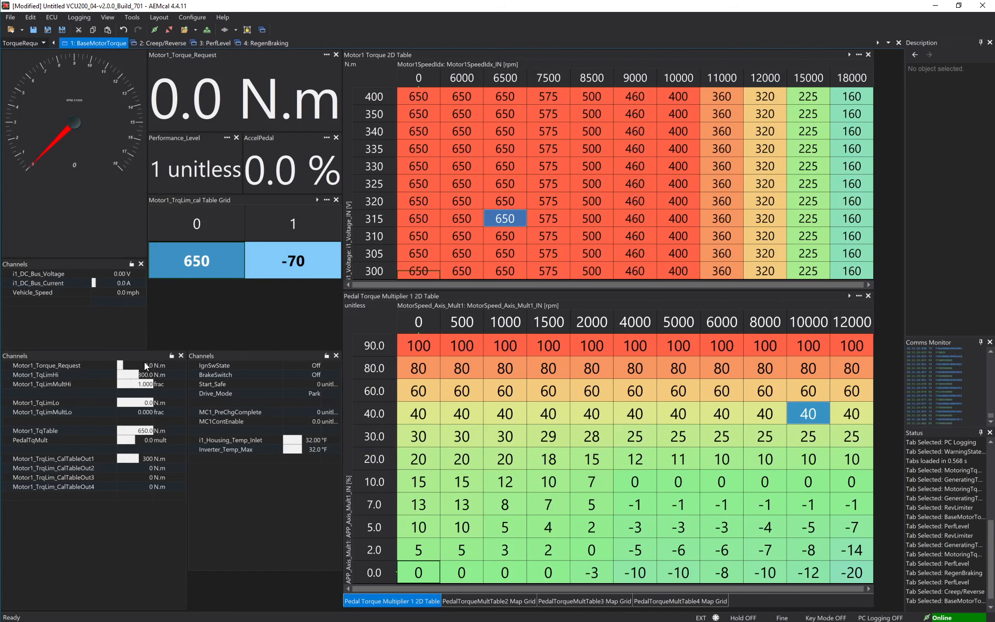
{"action": "left_click", "coordinate": [76, 375]}
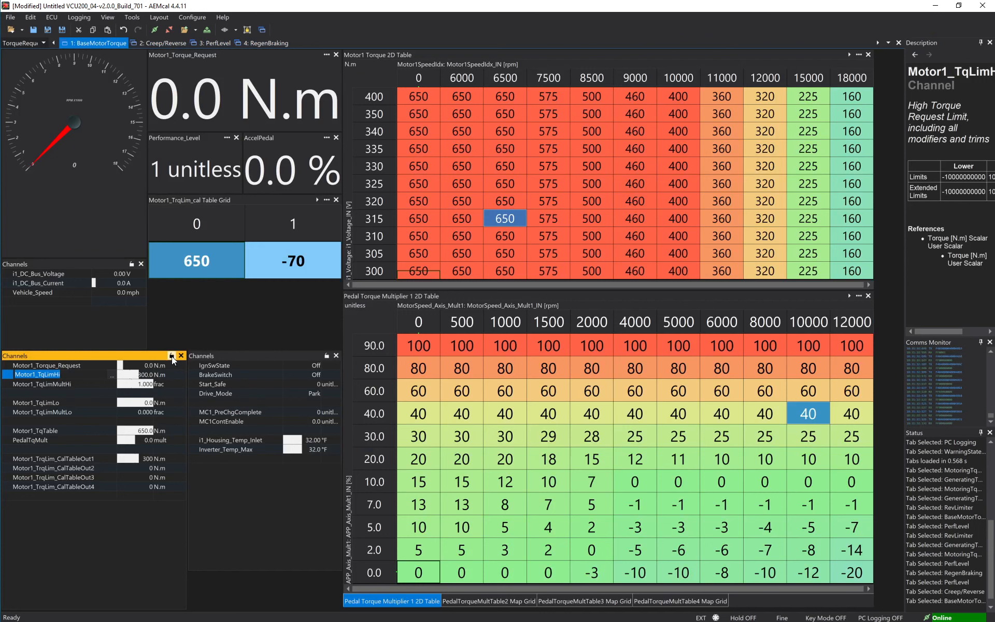
{"action": "left_click_drag", "start_coordinate": [118, 365], "coordinate": [101, 363]}
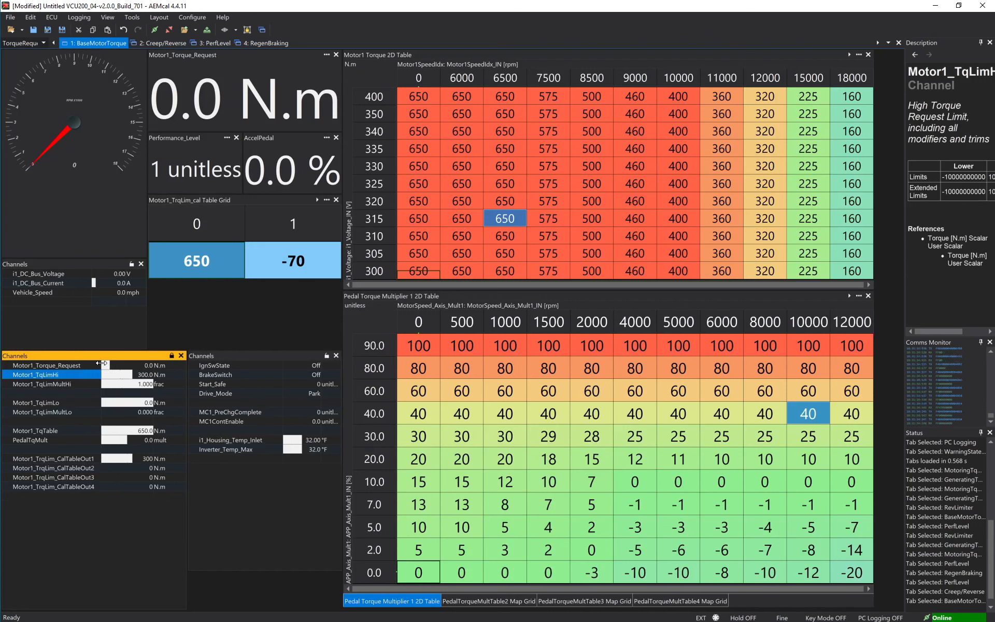
{"action": "left_click", "coordinate": [129, 375]}
View the Creep/Reverse page's torque and rate-limit tables, and return to the PerfLevel page.
{"action": "left_click", "coordinate": [161, 43]}
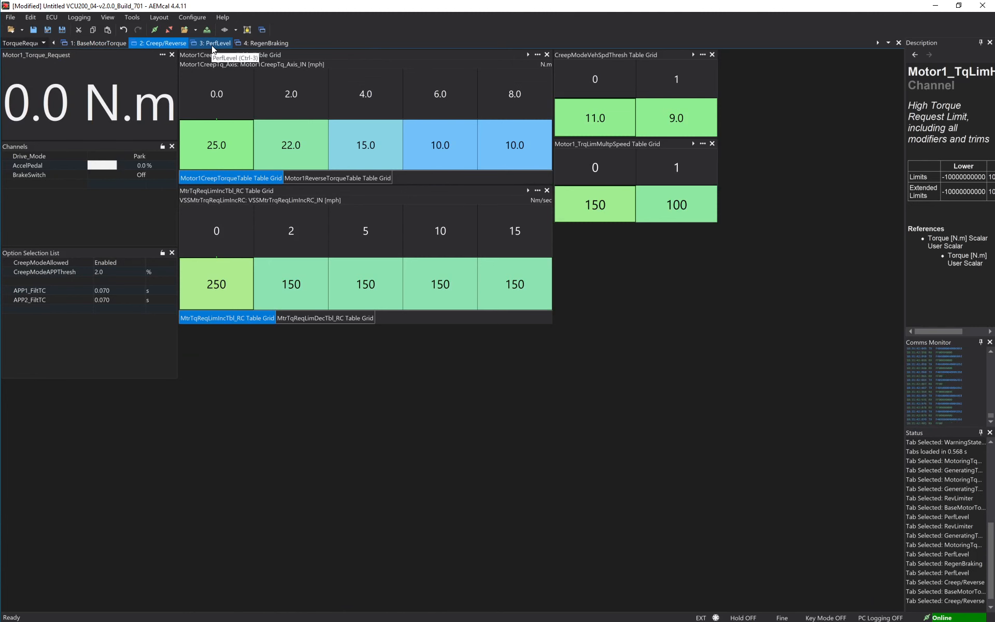
{"action": "left_click", "coordinate": [212, 45]}
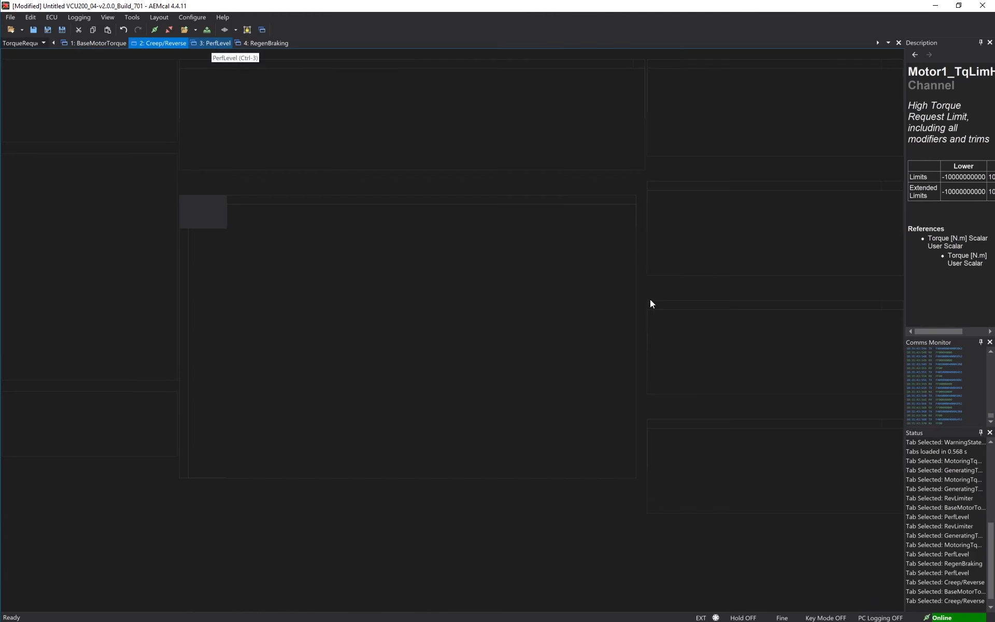